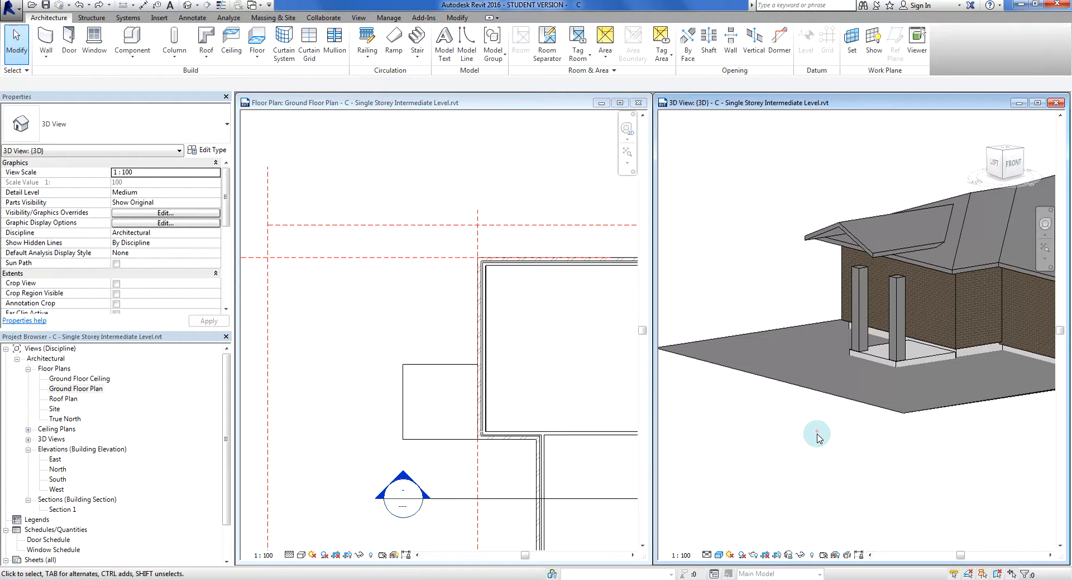
- Examine the porch roof, columns and floor slab in the 3D view from several angles
{"action": "scroll", "coordinate": [817, 440], "scroll_direction": "down", "scroll_amount": 2}
{"action": "middle_click_drag", "start_coordinate": [818, 443], "coordinate": [785, 444], "text": "shift"}
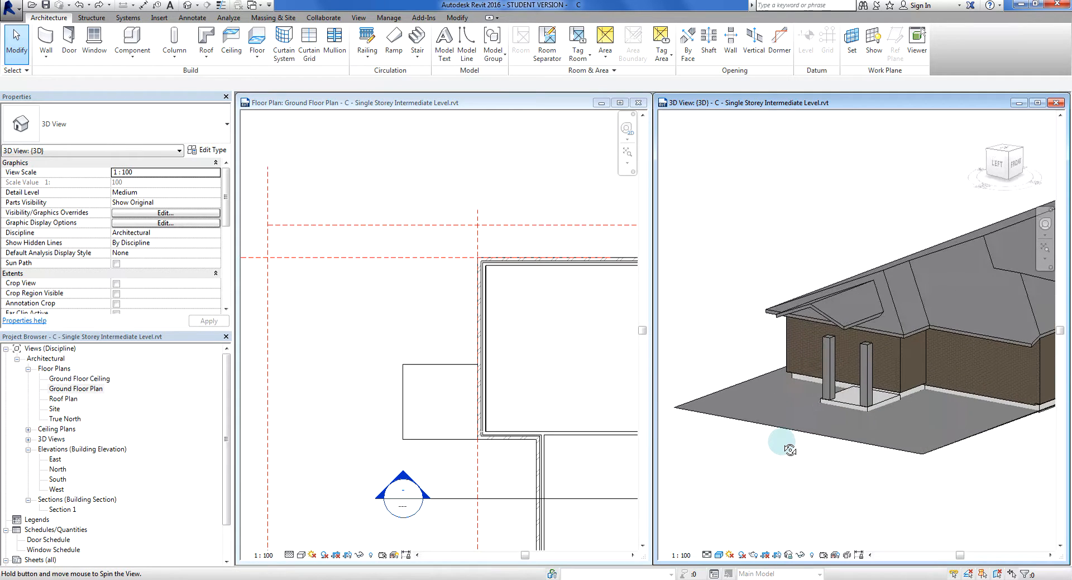
{"action": "scroll", "coordinate": [815, 357], "scroll_direction": "up", "scroll_amount": 2}
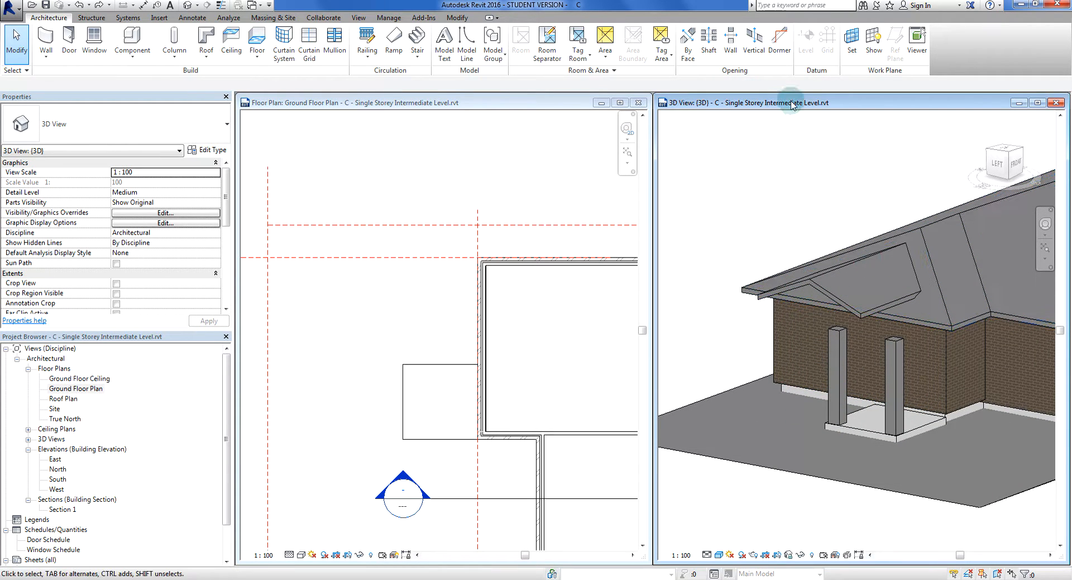
{"action": "left_click", "coordinate": [804, 288]}
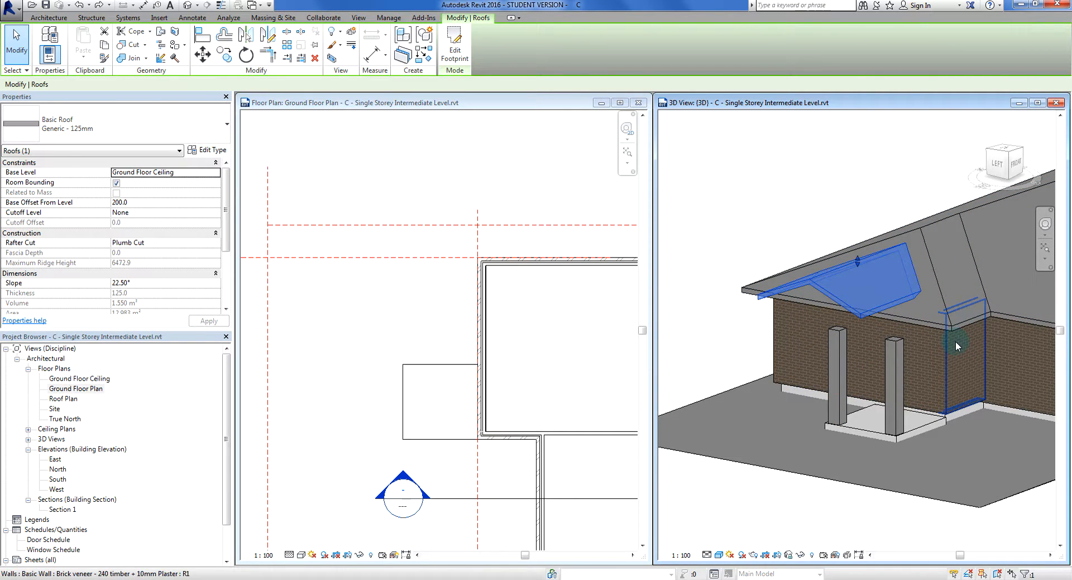
{"action": "left_click", "coordinate": [779, 201]}
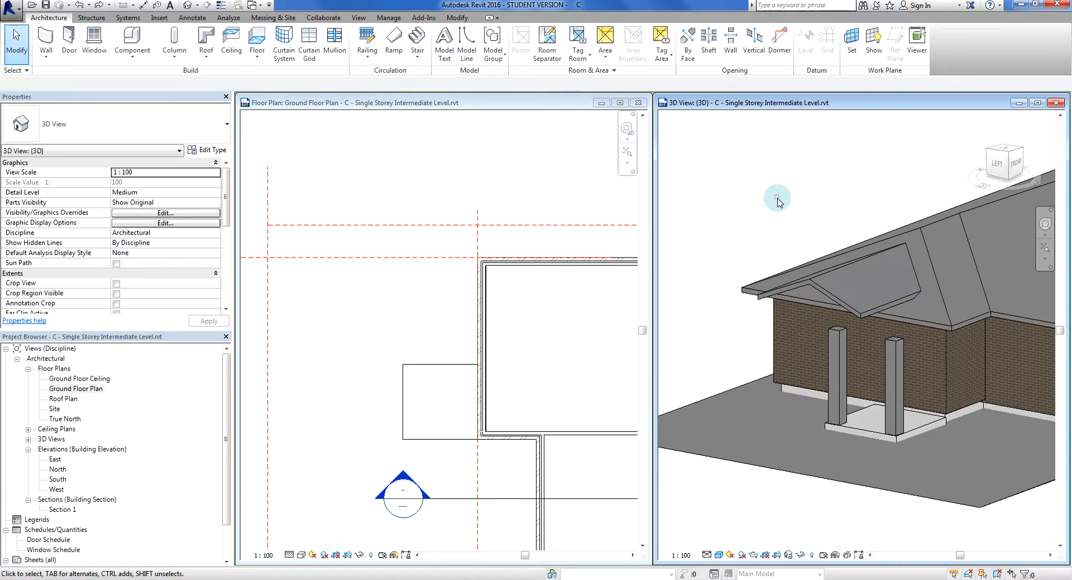
{"action": "middle_click_drag", "start_coordinate": [849, 430], "coordinate": [718, 434], "text": "shift"}
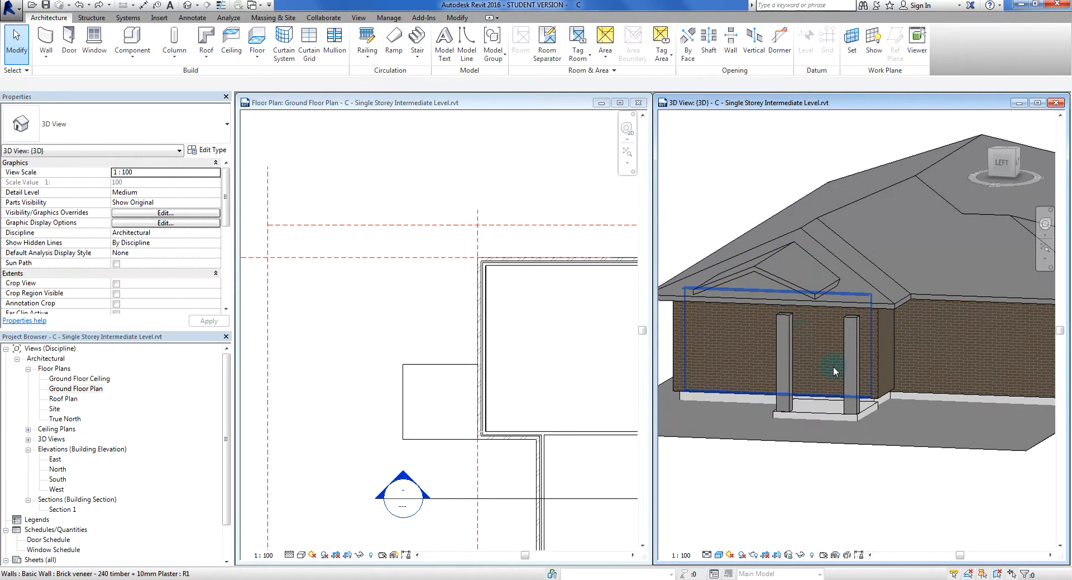
{"action": "middle_click_drag", "start_coordinate": [793, 391], "coordinate": [827, 460], "text": "shift"}
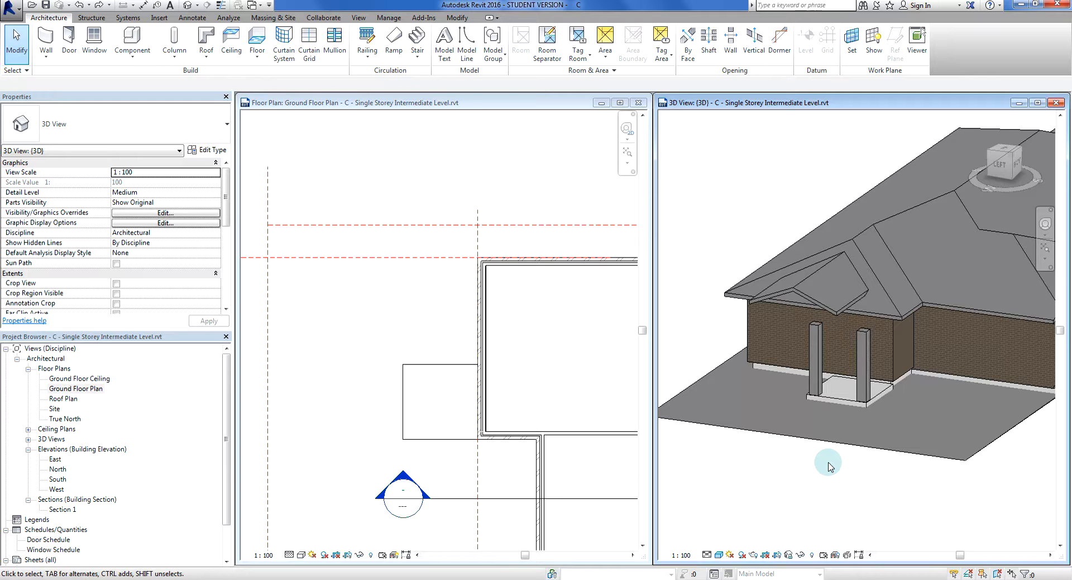
{"action": "middle_click_drag", "start_coordinate": [828, 465], "coordinate": [838, 463], "text": "shift"}
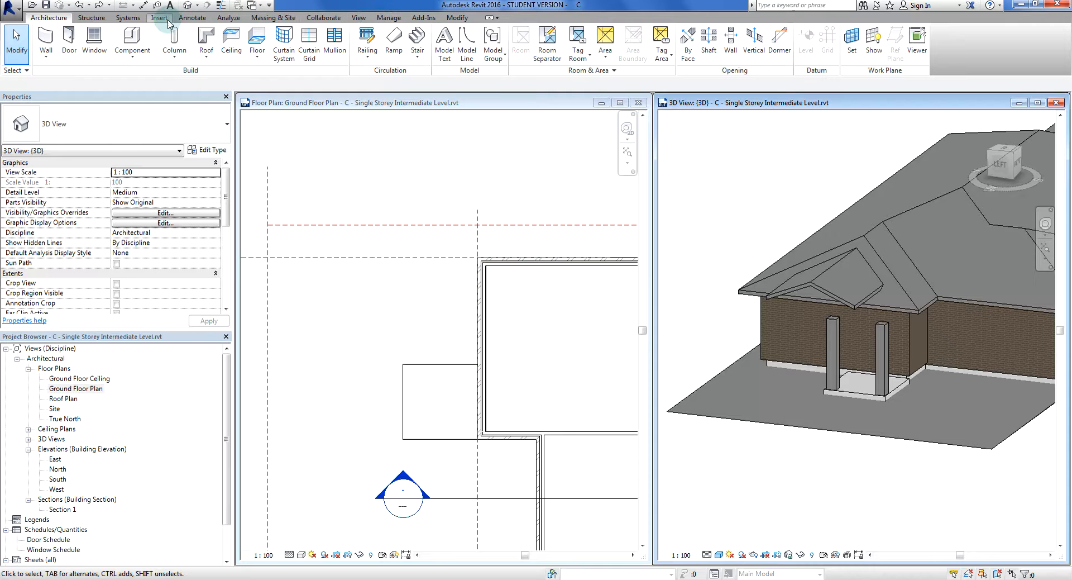
{"action": "left_click", "coordinate": [358, 18]}
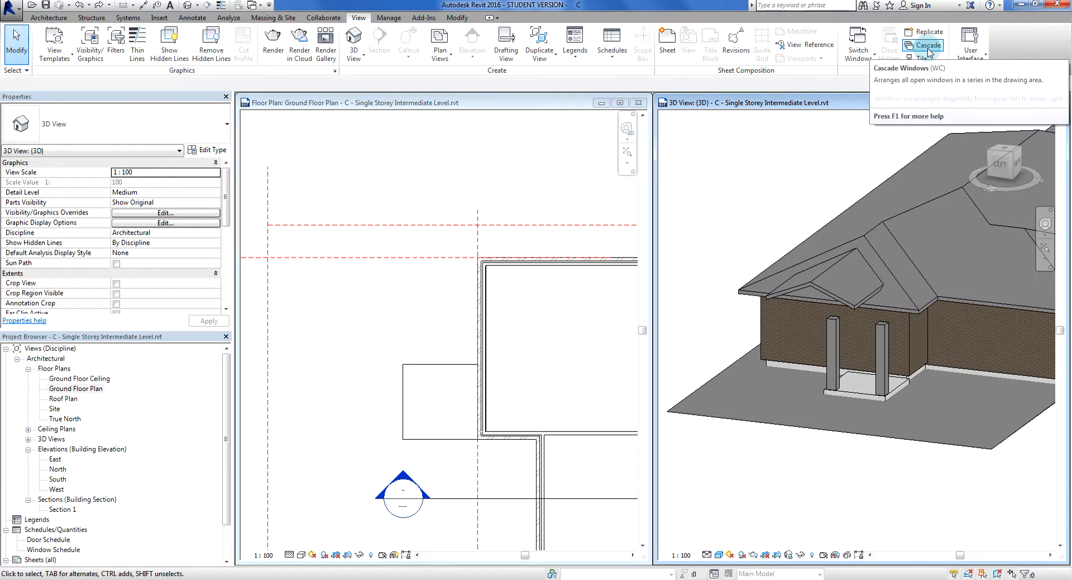
{"action": "left_click", "coordinate": [856, 62]}
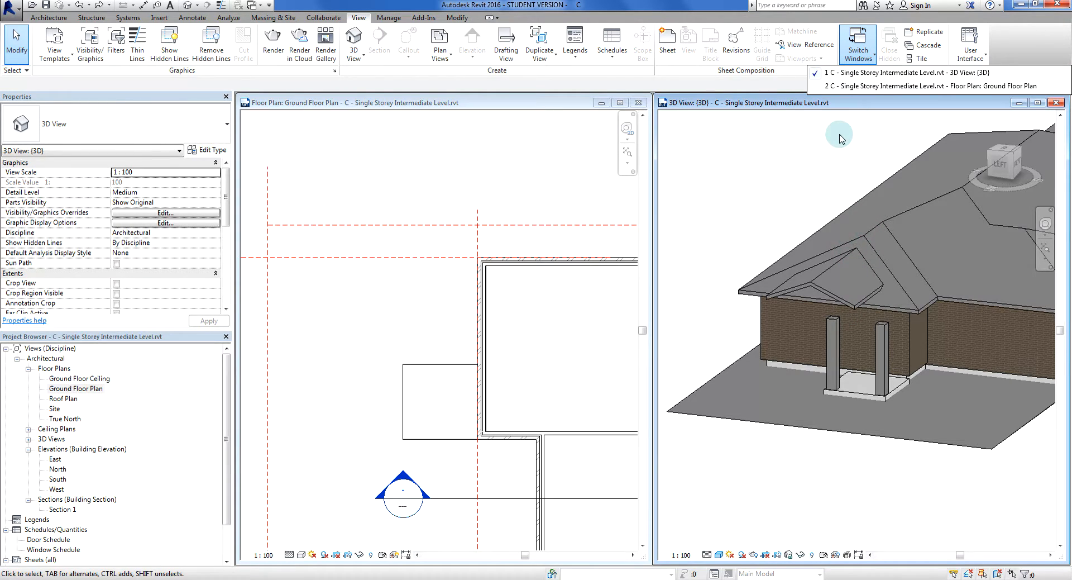
{"action": "left_click", "coordinate": [852, 54]}
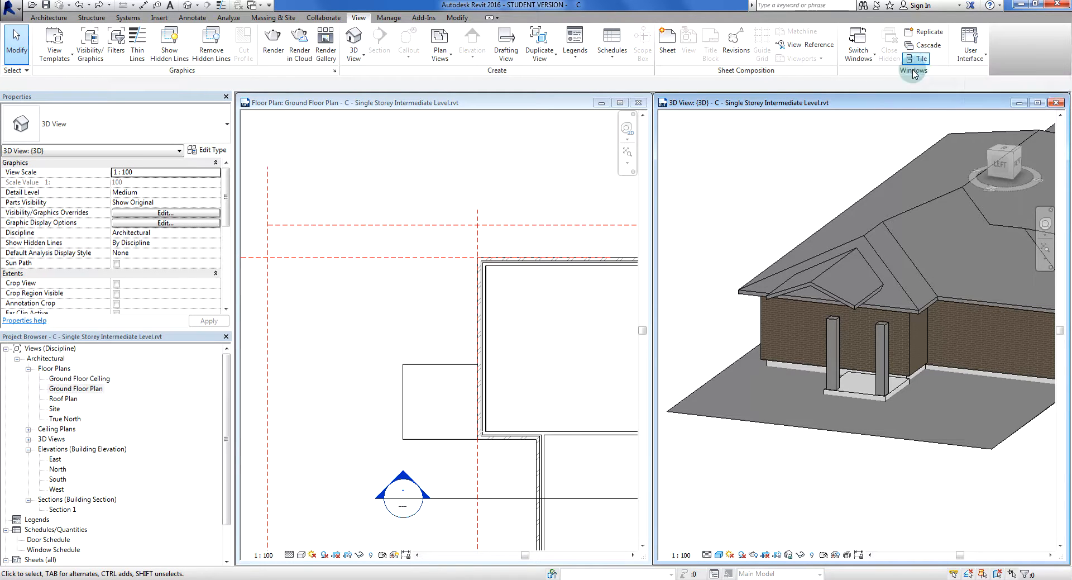
- Maximize the 3D view to see the whole house, and tile it beside the Ground Floor Plan again
{"action": "left_click", "coordinate": [1040, 106]}
{"action": "middle_click_drag", "start_coordinate": [813, 366], "coordinate": [858, 428]}
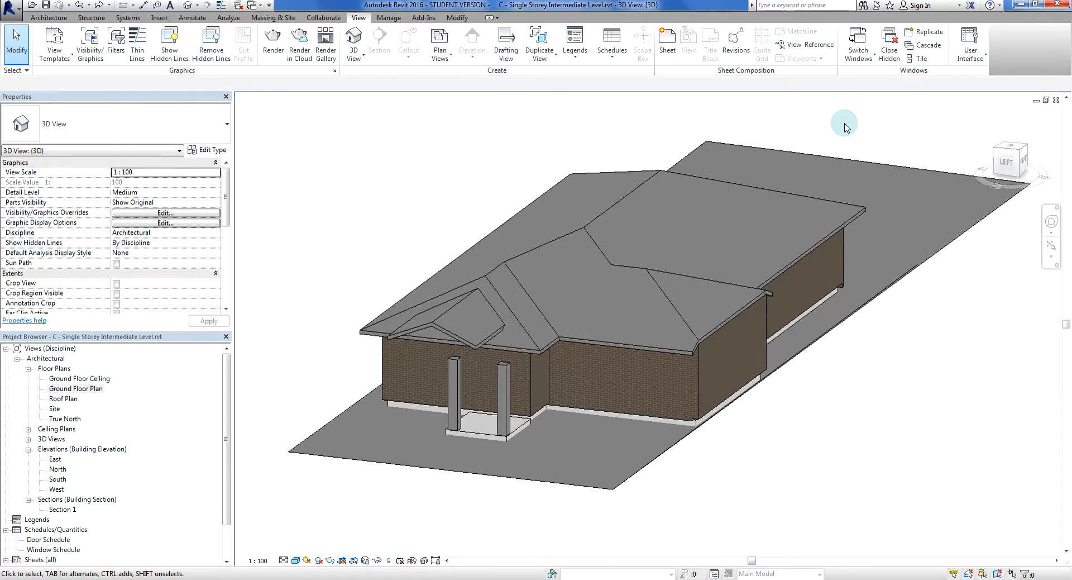
{"action": "left_click", "coordinate": [920, 59]}
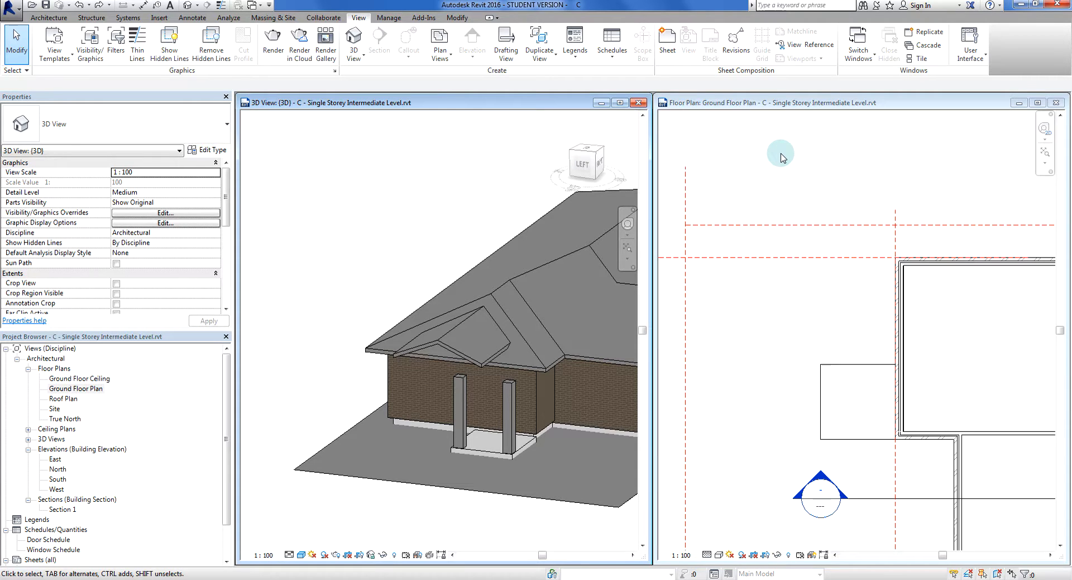
- Open the South and North elevations and the Roof Plan, and tile all open views
{"action": "double_click", "coordinate": [55, 480]}
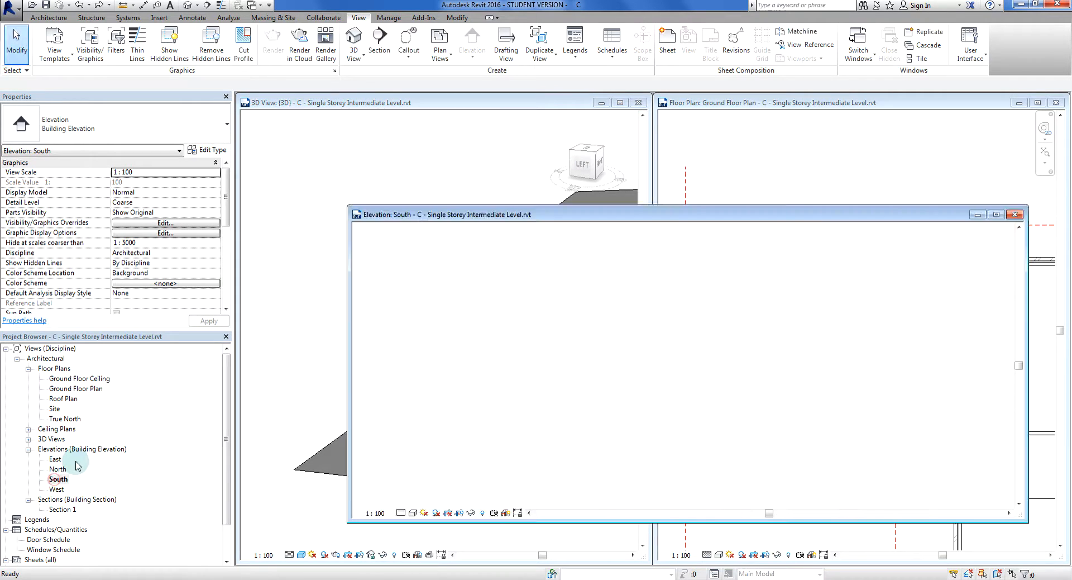
{"action": "double_click", "coordinate": [58, 468]}
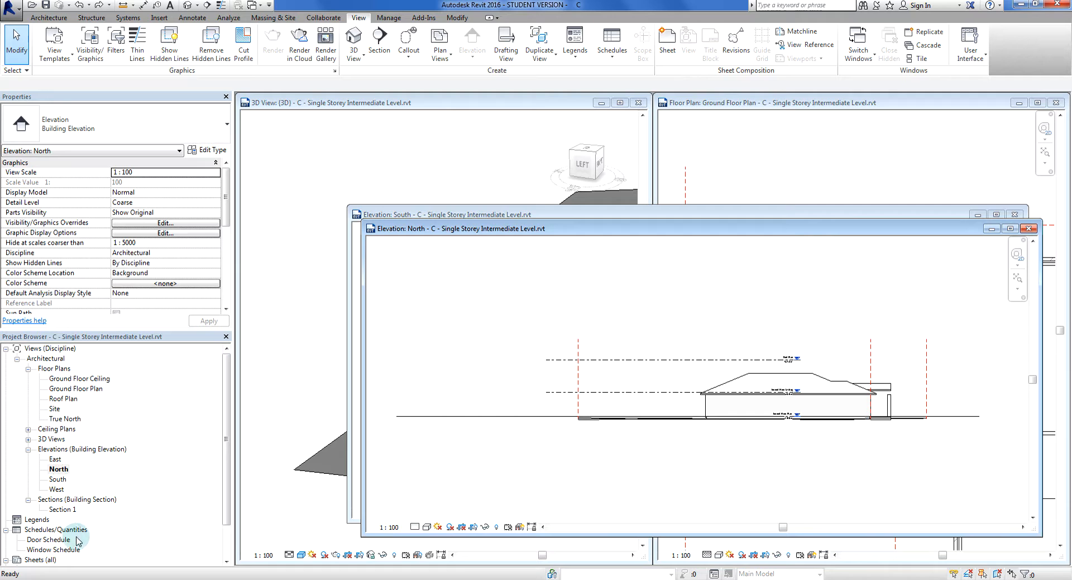
{"action": "double_click", "coordinate": [64, 398]}
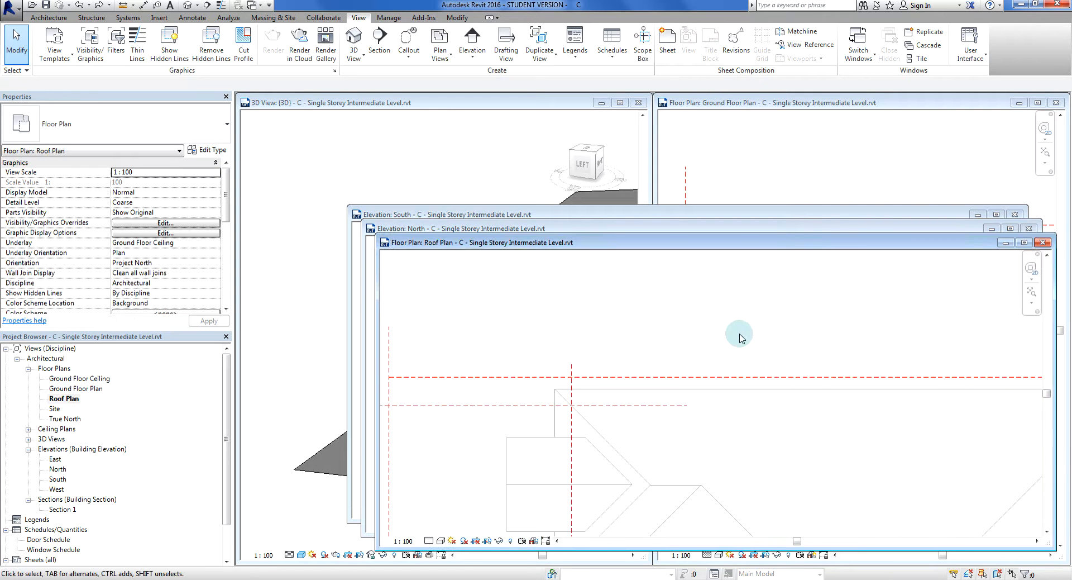
{"action": "left_click", "coordinate": [920, 60]}
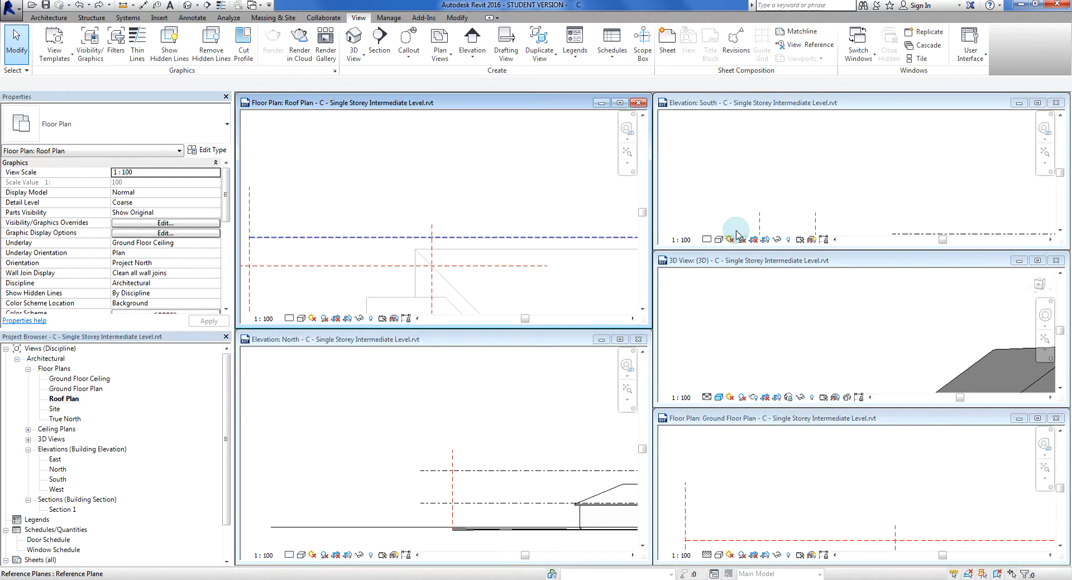
- Frame the porch area in the tiled Ground Floor Plan, 3D and South elevation views
{"action": "left_click", "coordinate": [522, 409]}
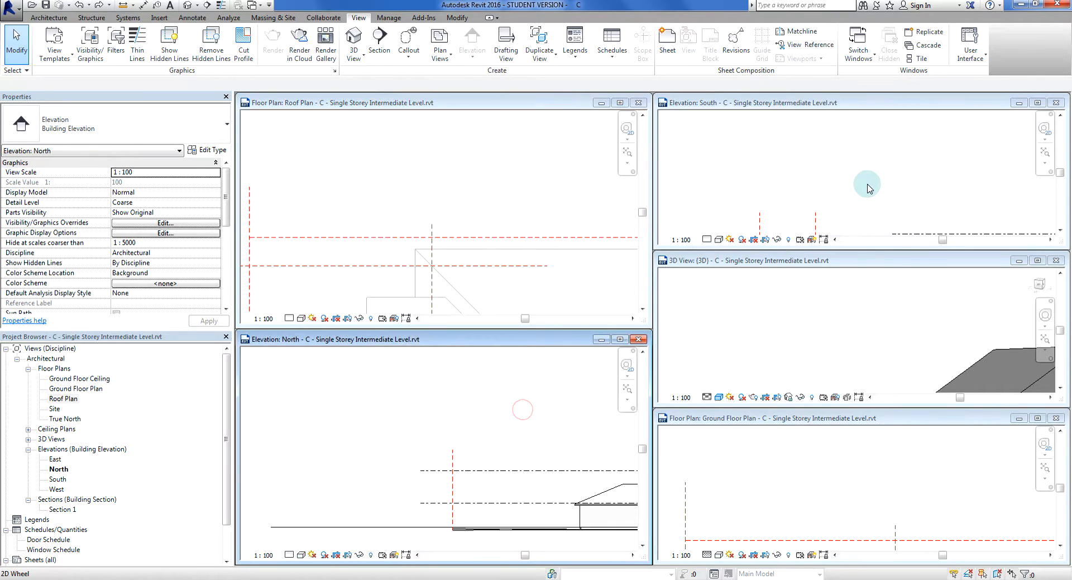
{"action": "left_click", "coordinate": [842, 509]}
{"action": "middle_click_drag", "start_coordinate": [843, 509], "coordinate": [800, 435]}
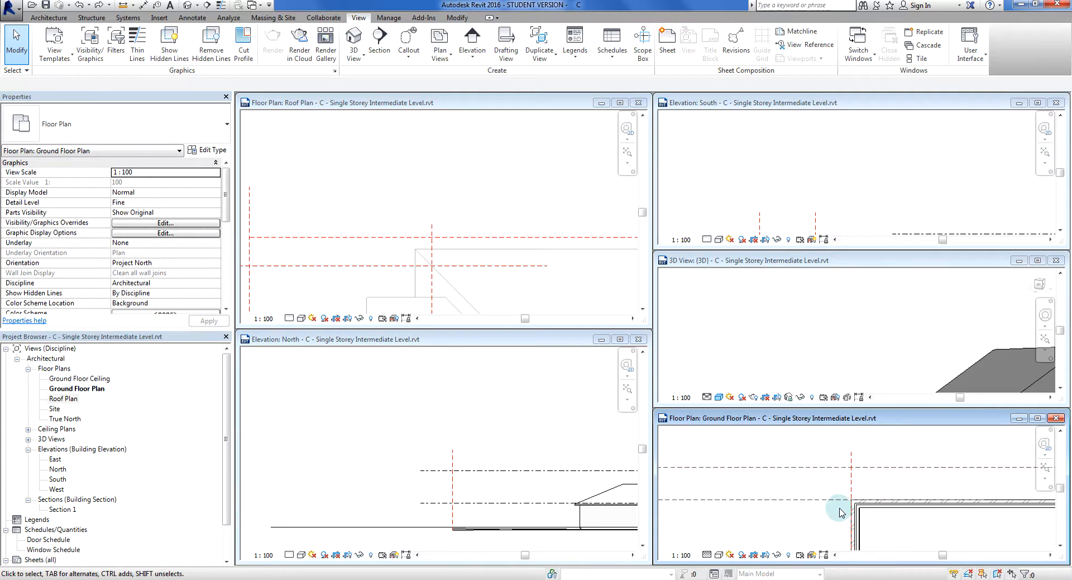
{"action": "middle_click_drag", "start_coordinate": [840, 510], "coordinate": [800, 435]}
{"action": "middle_click_drag", "start_coordinate": [841, 496], "coordinate": [880, 444]}
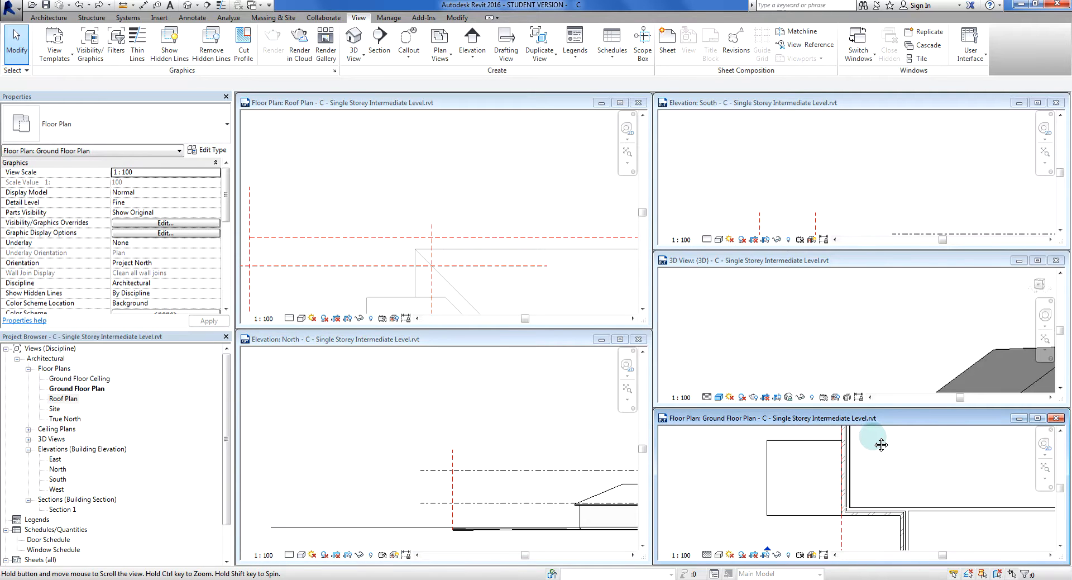
{"action": "left_click", "coordinate": [893, 299]}
{"action": "scroll", "coordinate": [876, 302], "scroll_direction": "up", "scroll_amount": 5}
{"action": "middle_click_drag", "start_coordinate": [884, 309], "coordinate": [900, 269]}
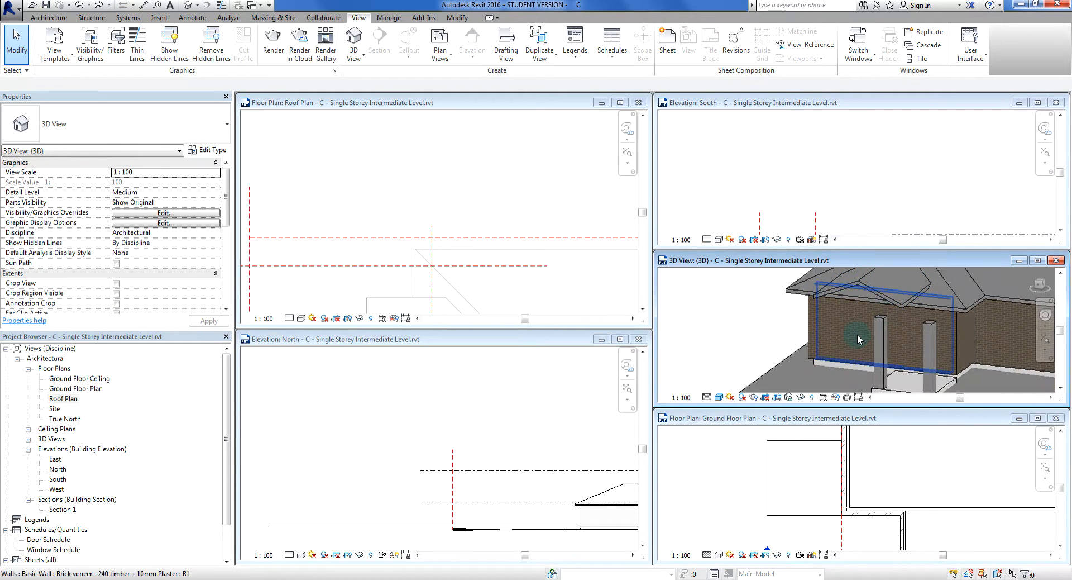
{"action": "left_click", "coordinate": [732, 145]}
{"action": "middle_click_drag", "start_coordinate": [896, 201], "coordinate": [743, 147]}
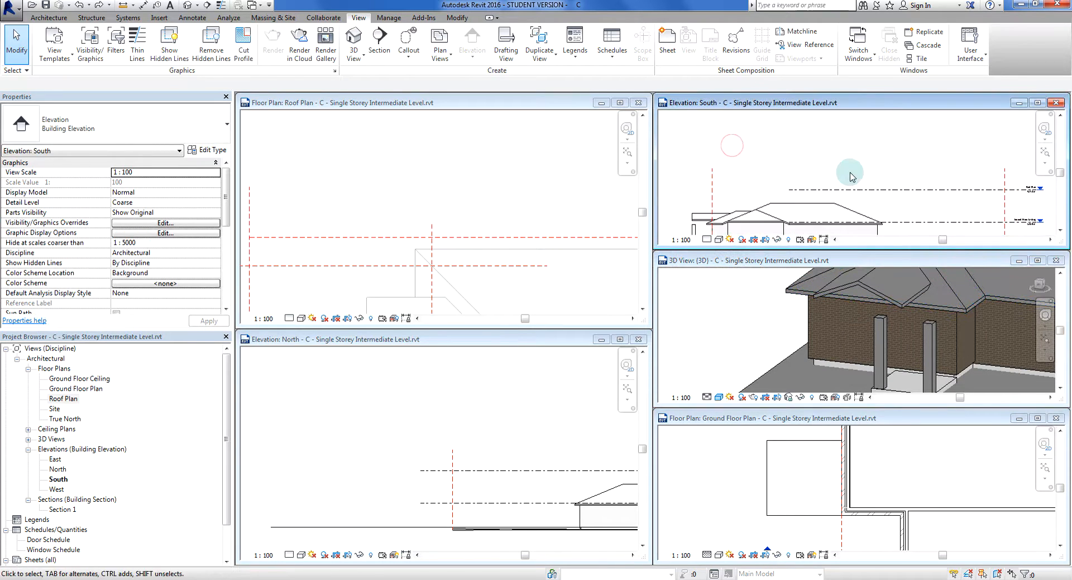
{"action": "middle_click_drag", "start_coordinate": [852, 173], "coordinate": [931, 151]}
{"action": "scroll", "coordinate": [722, 205], "scroll_direction": "up", "scroll_amount": 3}
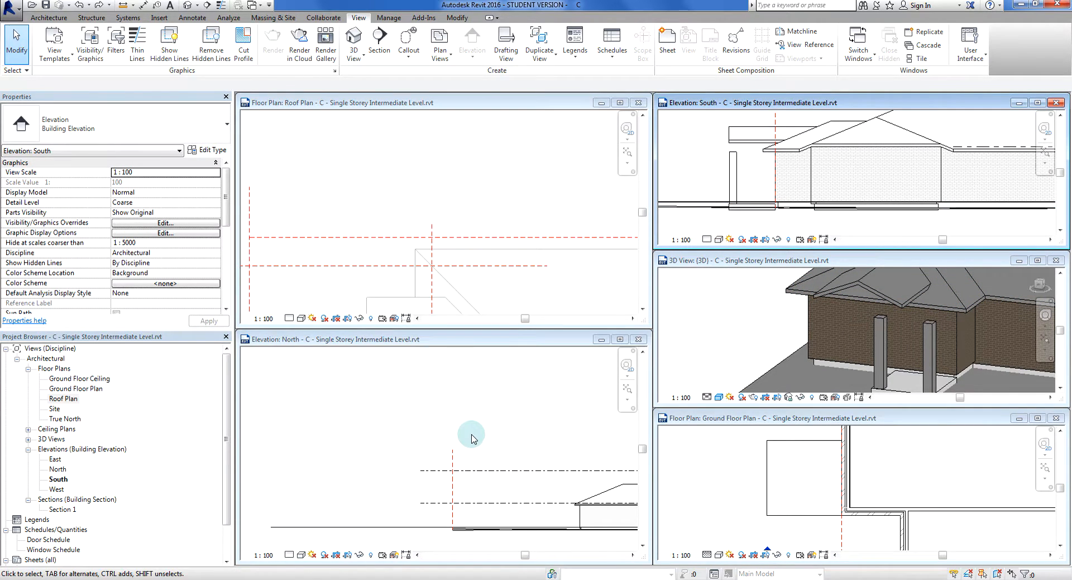
- Inspect a porch column and the porch floor slab across the tiled views by selecting each from the South elevation
{"action": "left_click", "coordinate": [734, 177]}
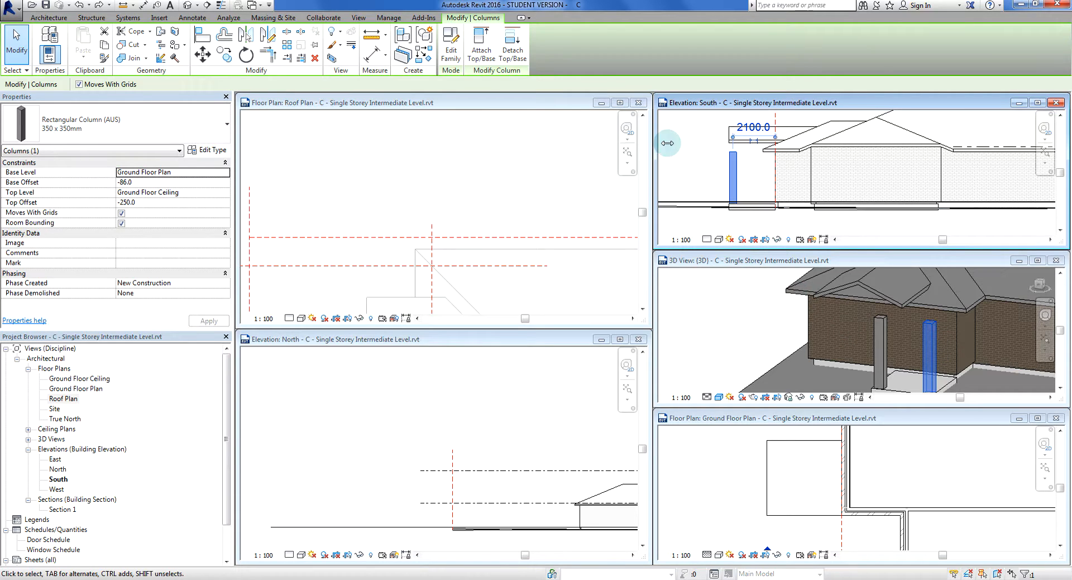
{"action": "left_click", "coordinate": [694, 144]}
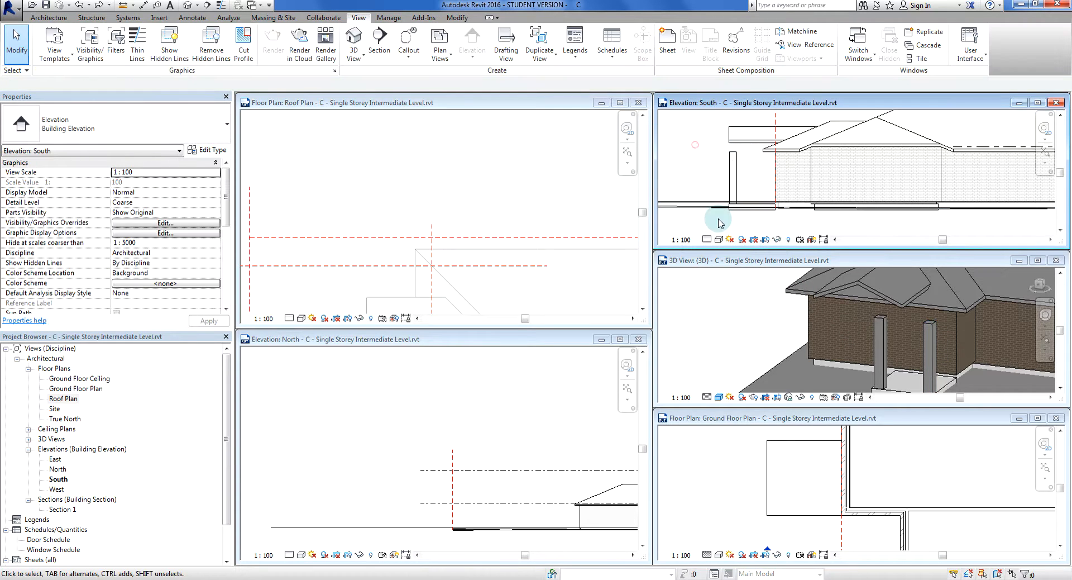
{"action": "left_click", "coordinate": [772, 216]}
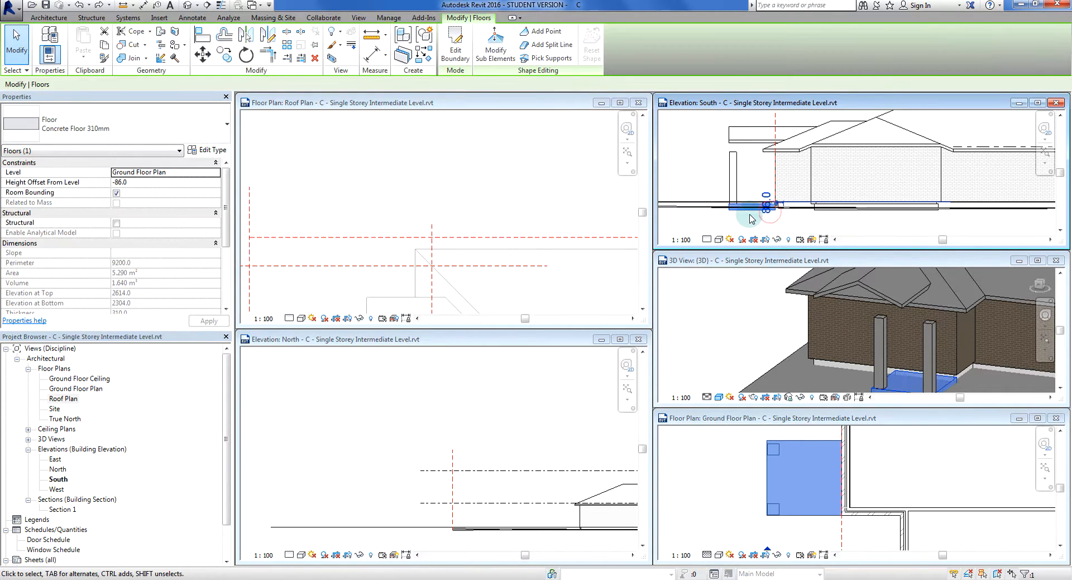
{"action": "left_click", "coordinate": [816, 490]}
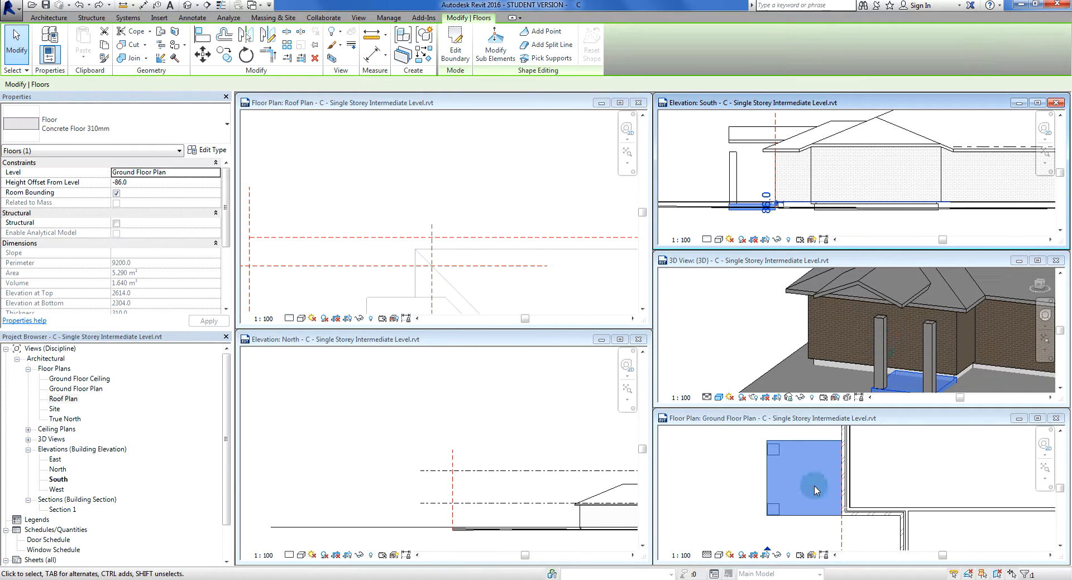
{"action": "key", "text": "Escape"}
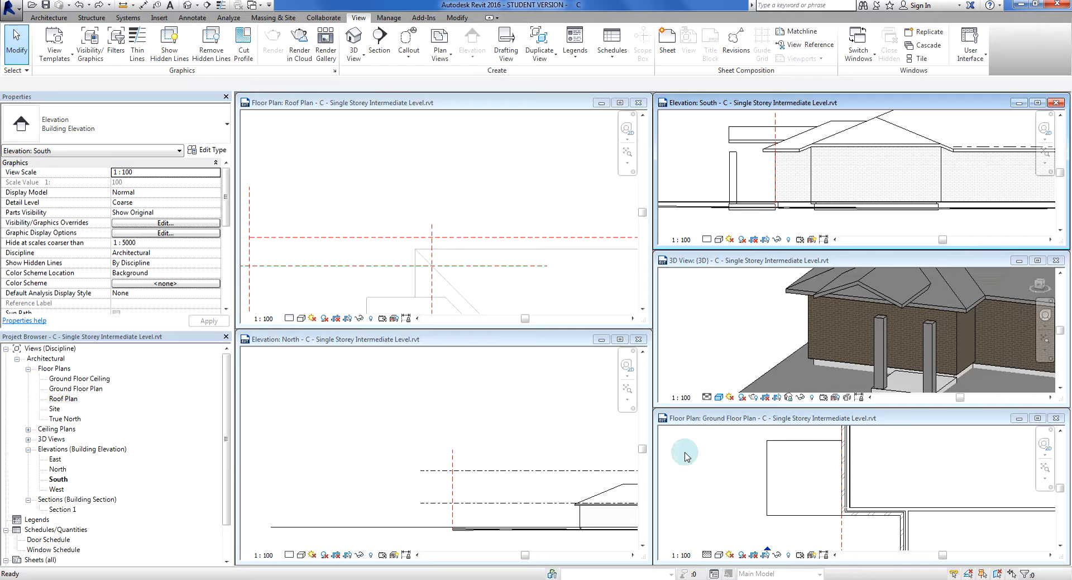
- Close the South elevation view and tile the remaining open views
{"action": "left_click", "coordinate": [1056, 103]}
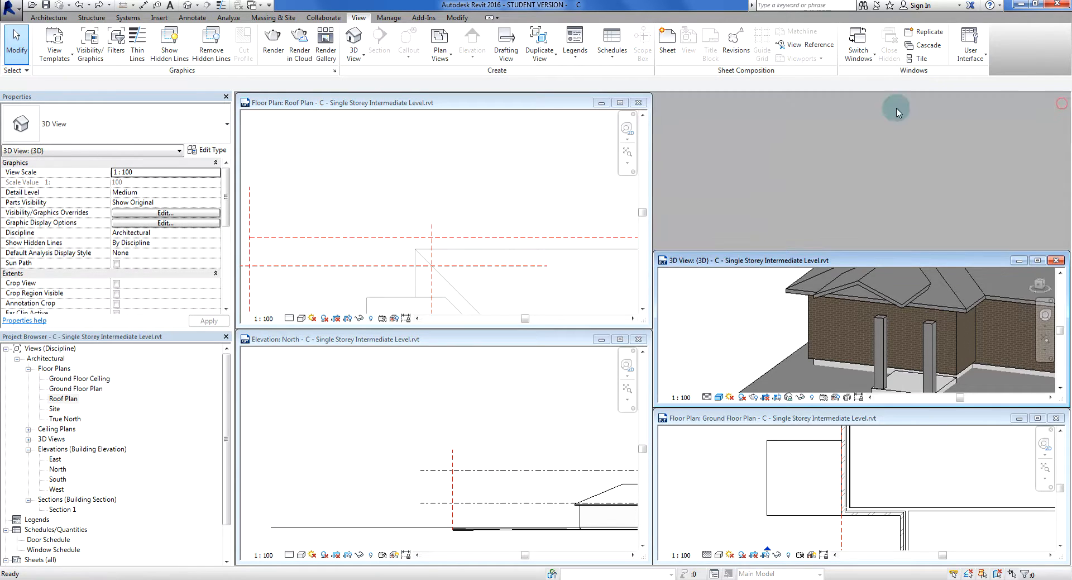
{"action": "left_click", "coordinate": [920, 59]}
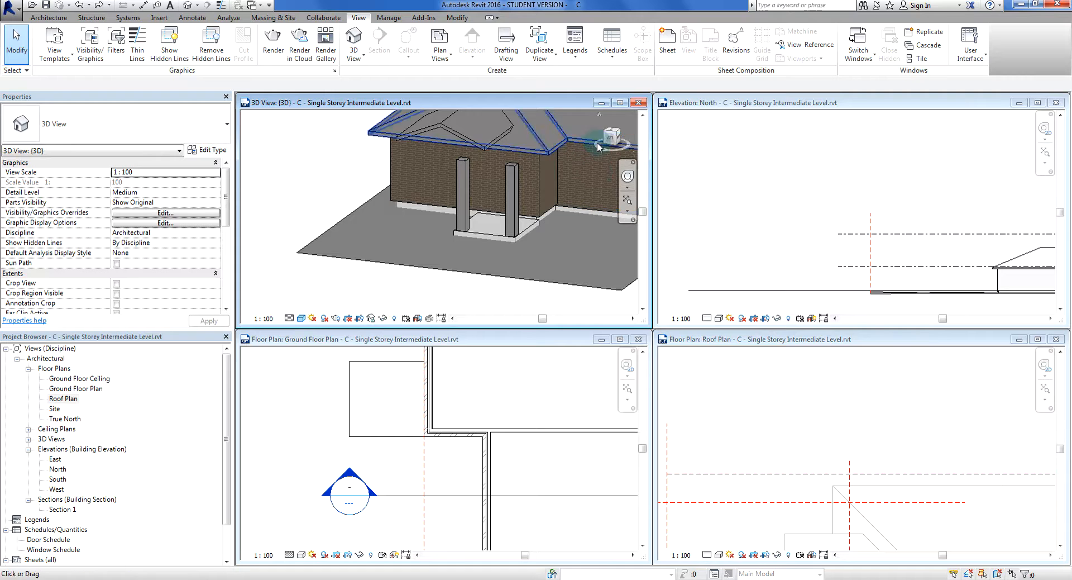
- Maximize the 3D view and inspect the porch floor slab beneath the columns
{"action": "left_click", "coordinate": [620, 103]}
{"action": "middle_click_drag", "start_coordinate": [834, 277], "coordinate": [839, 509]}
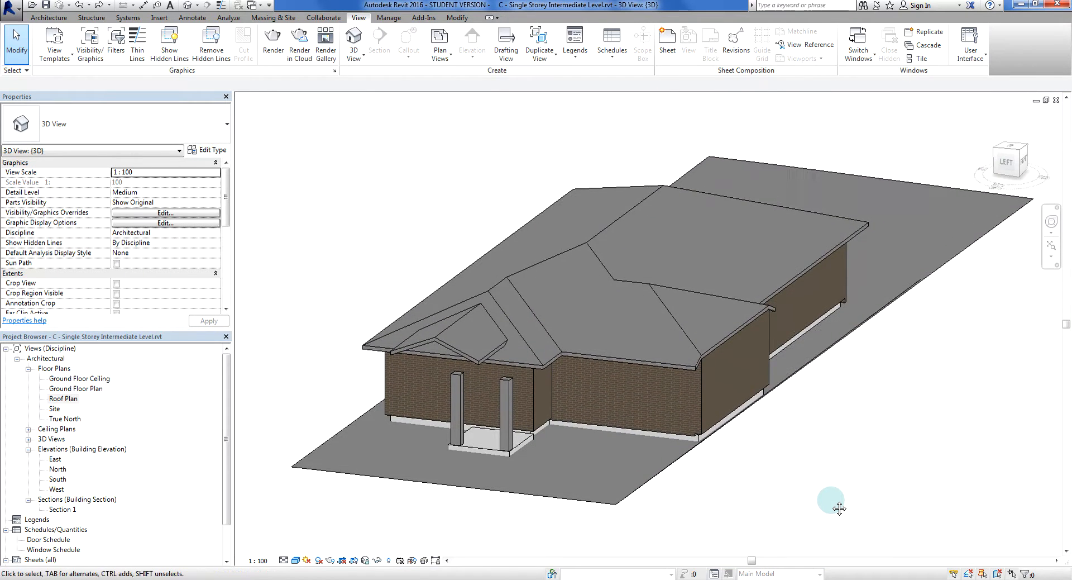
{"action": "left_click", "coordinate": [509, 422]}
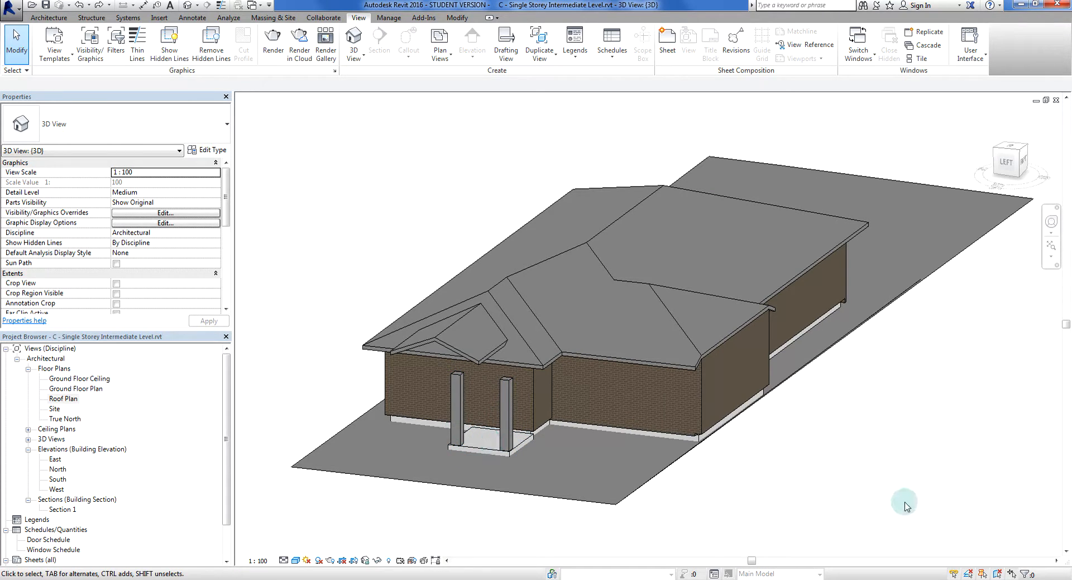
{"action": "left_click", "coordinate": [478, 451]}
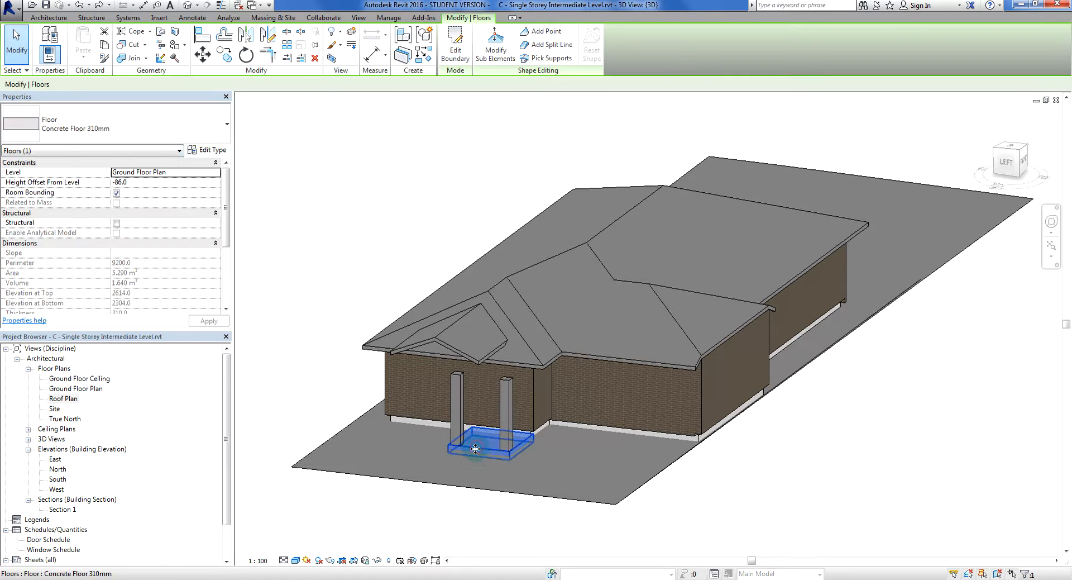
{"action": "left_click", "coordinate": [377, 284]}
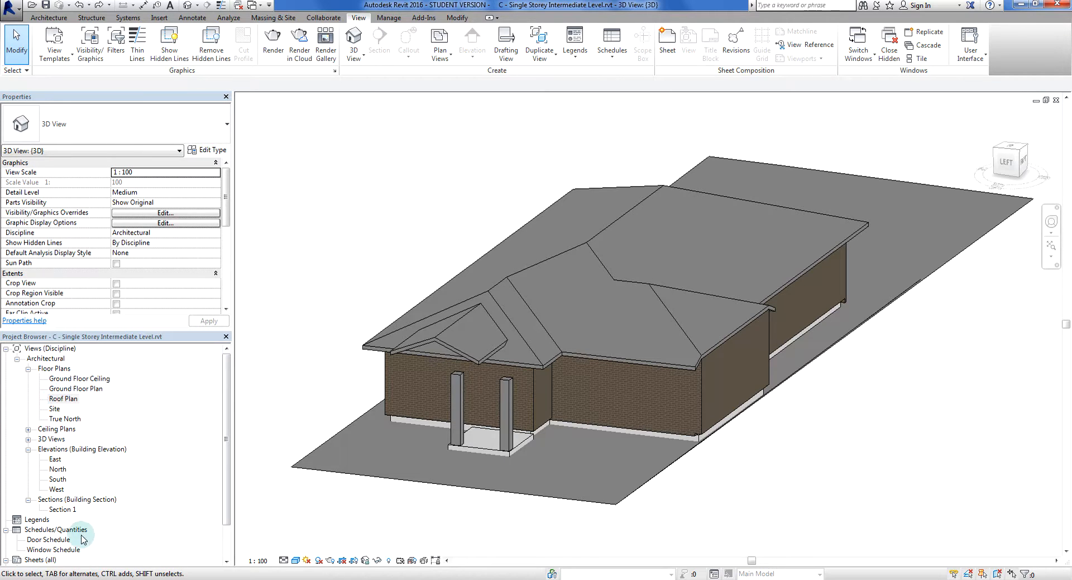
- Open the Ground Floor Plan and bring the porch outline into view
{"action": "double_click", "coordinate": [67, 389]}
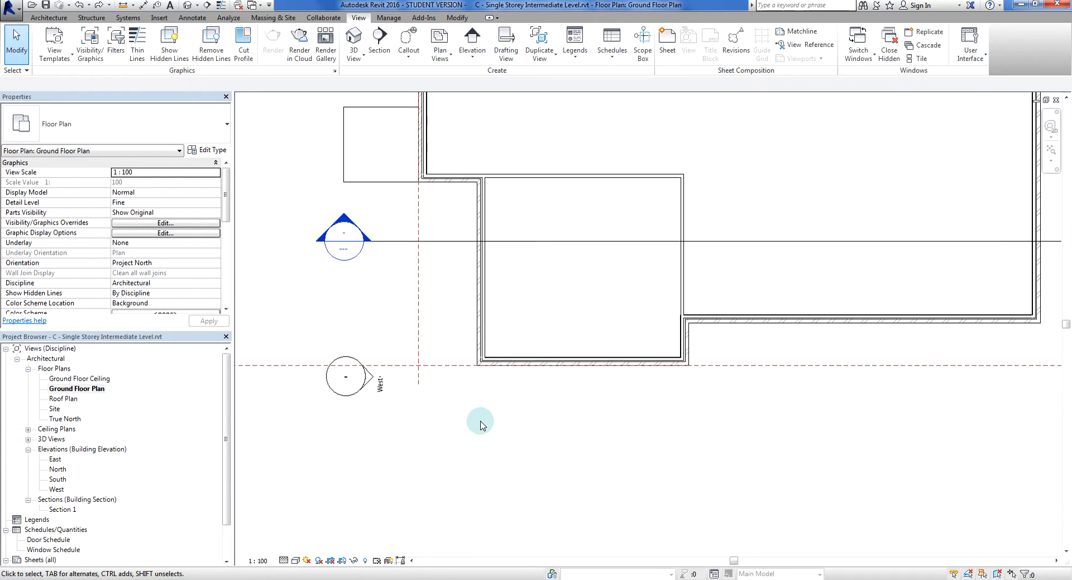
{"action": "middle_click_drag", "start_coordinate": [479, 420], "coordinate": [648, 556]}
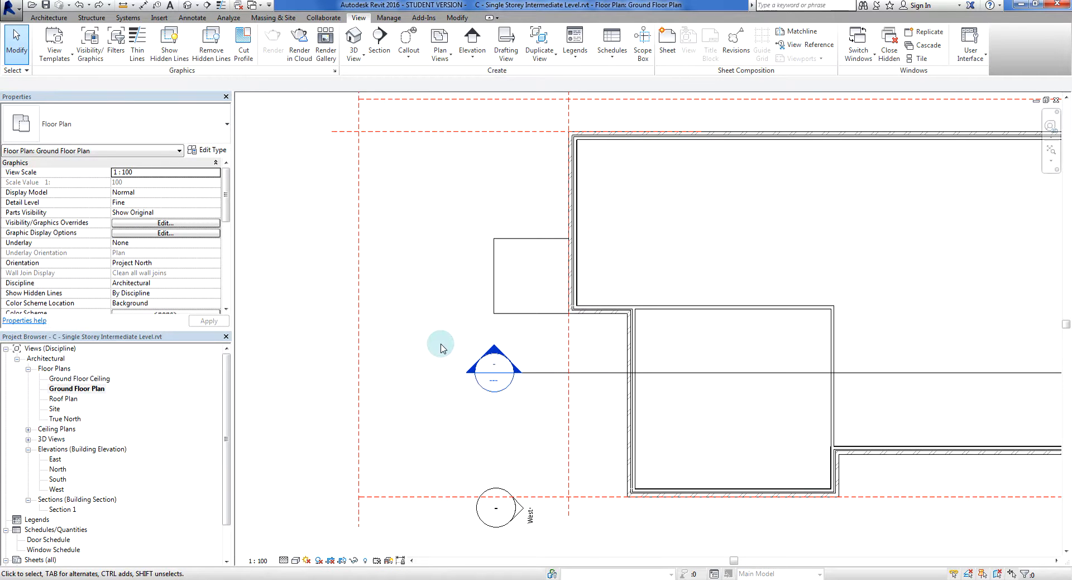
- Close the North elevation and Roof Plan views and tile the 3D view beside the Ground Floor Plan, framing the porch in 3D
{"action": "middle_click_drag", "start_coordinate": [441, 348], "coordinate": [466, 402]}
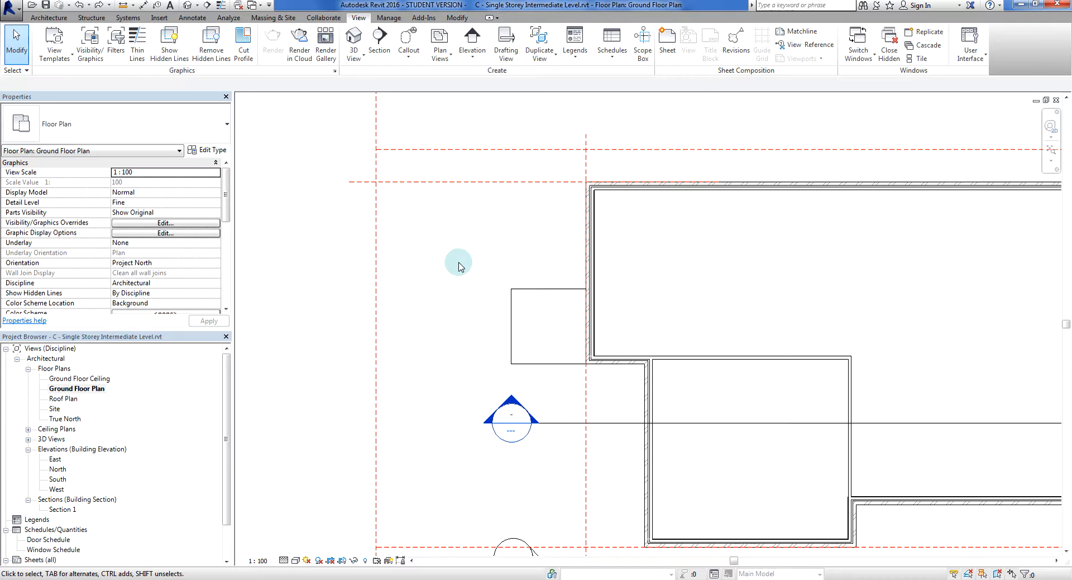
{"action": "key", "text": "w"}
{"action": "key", "text": "t"}
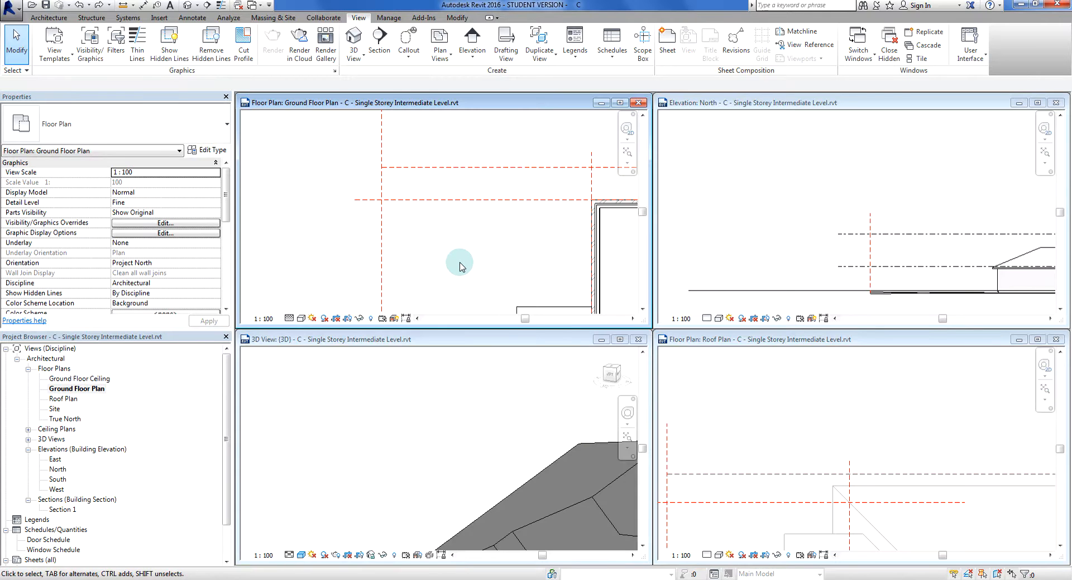
{"action": "left_click", "coordinate": [447, 434]}
{"action": "left_click", "coordinate": [1047, 125]}
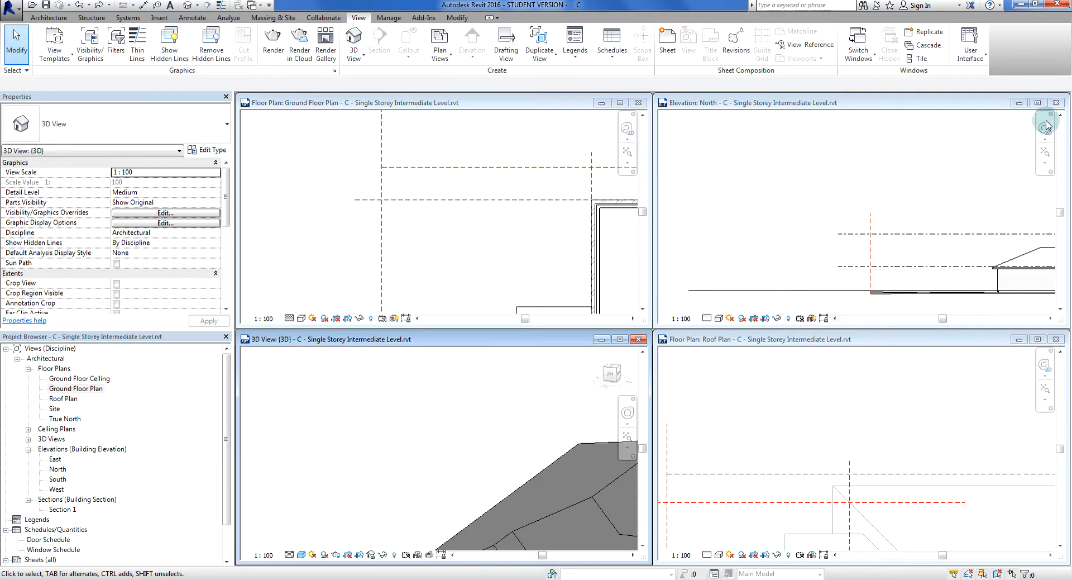
{"action": "left_click", "coordinate": [1056, 102]}
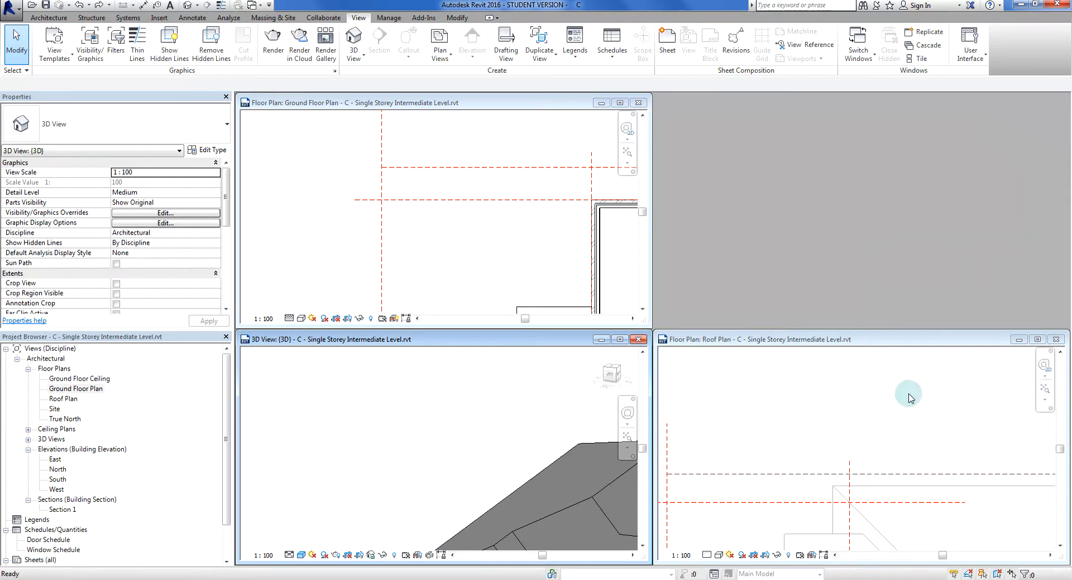
{"action": "left_click", "coordinate": [1056, 339]}
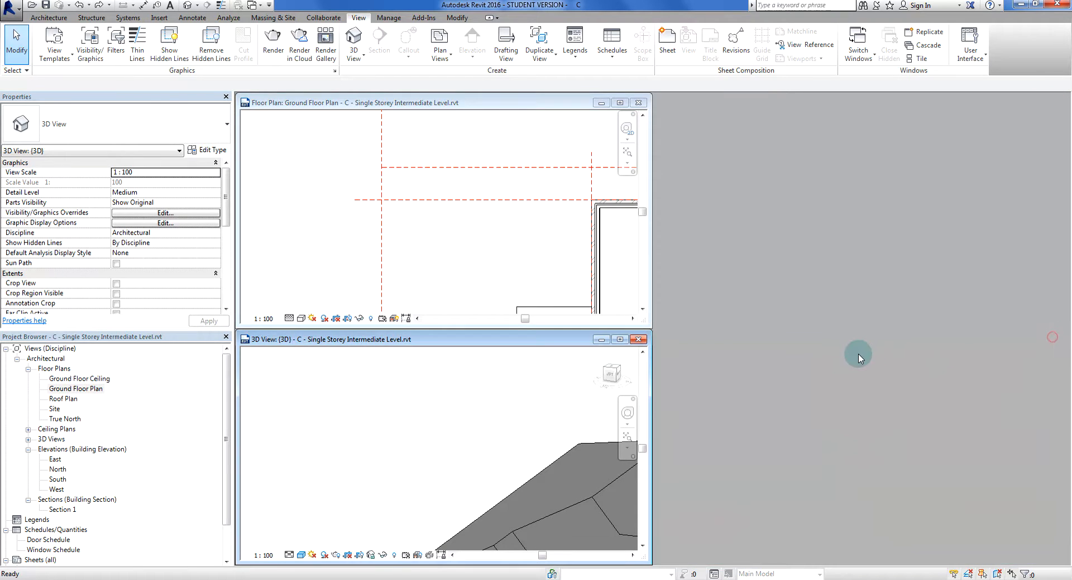
{"action": "key", "text": "w"}
{"action": "key", "text": "t"}
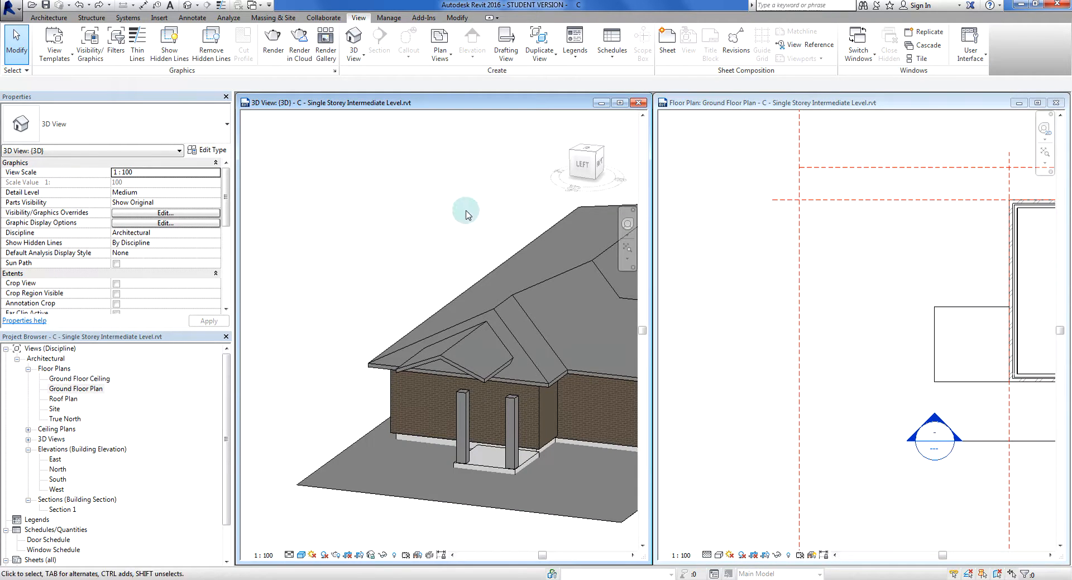
{"action": "middle_click_drag", "start_coordinate": [466, 209], "coordinate": [420, 212]}
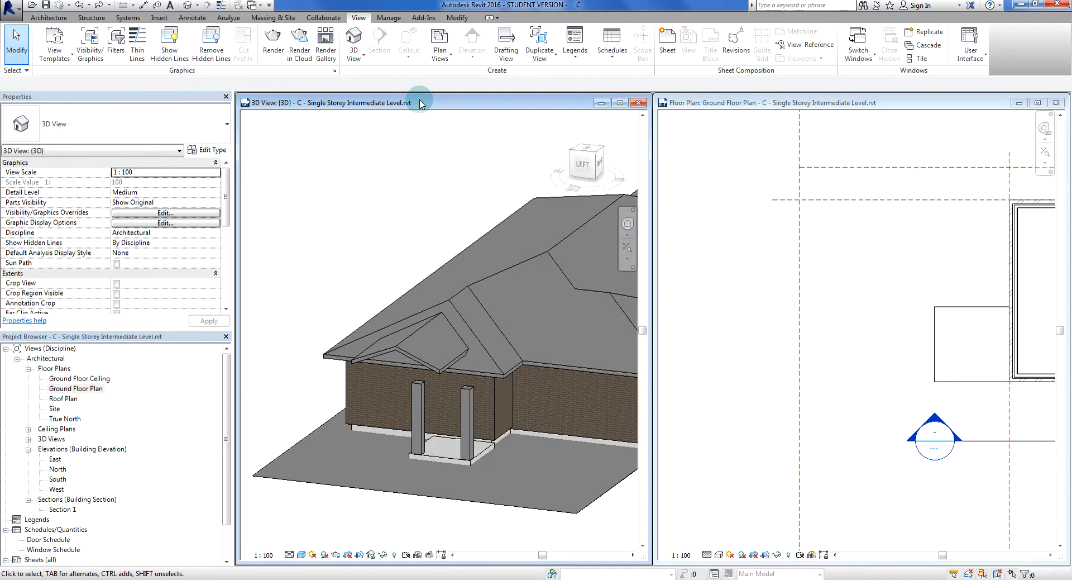
{"action": "middle_click_drag", "start_coordinate": [439, 240], "coordinate": [399, 217]}
- Inspect a porch column and the porch floor slab by selecting each in the 3D view and comparing with the Ground Floor Plan
{"action": "left_click", "coordinate": [846, 401]}
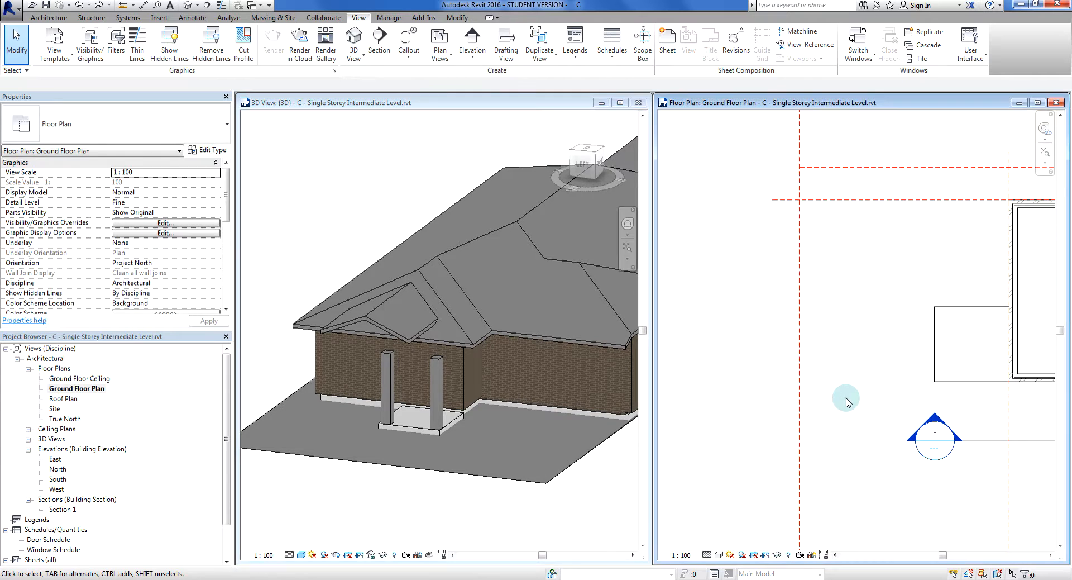
{"action": "left_click", "coordinate": [433, 429]}
{"action": "left_click", "coordinate": [435, 416]}
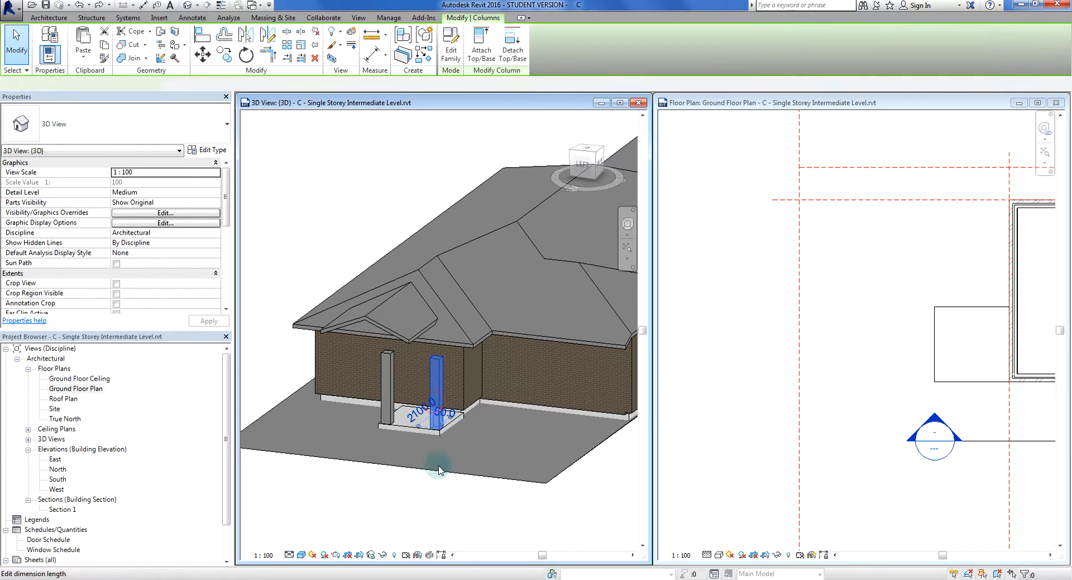
{"action": "left_click", "coordinate": [423, 530]}
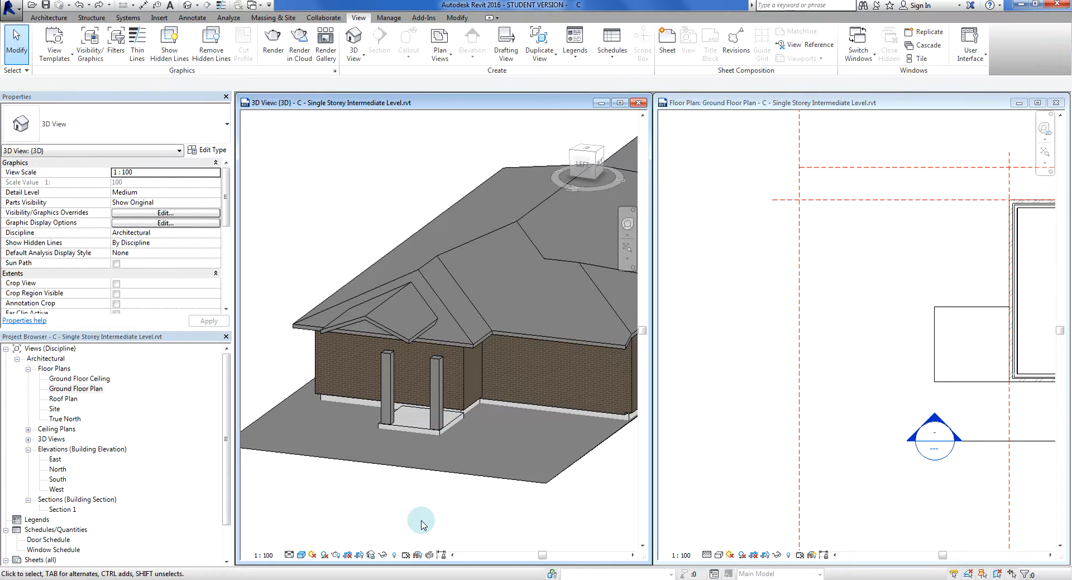
{"action": "left_click", "coordinate": [414, 433]}
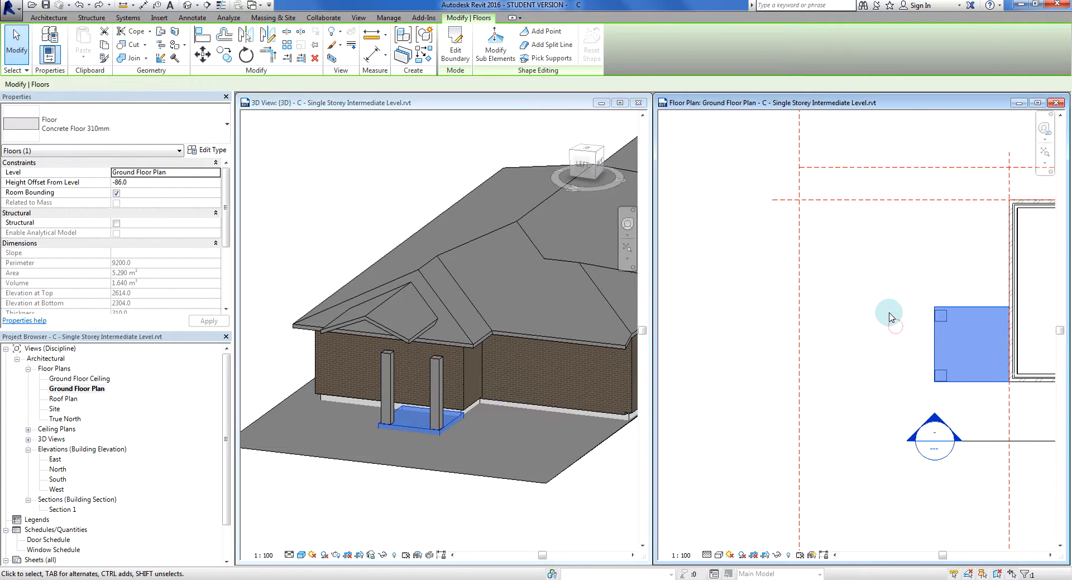
- Try moving the porch floor slab away from the columns in the Ground Floor Plan, and undo the move
{"action": "left_click", "coordinate": [877, 284]}
{"action": "left_click", "coordinate": [968, 308]}
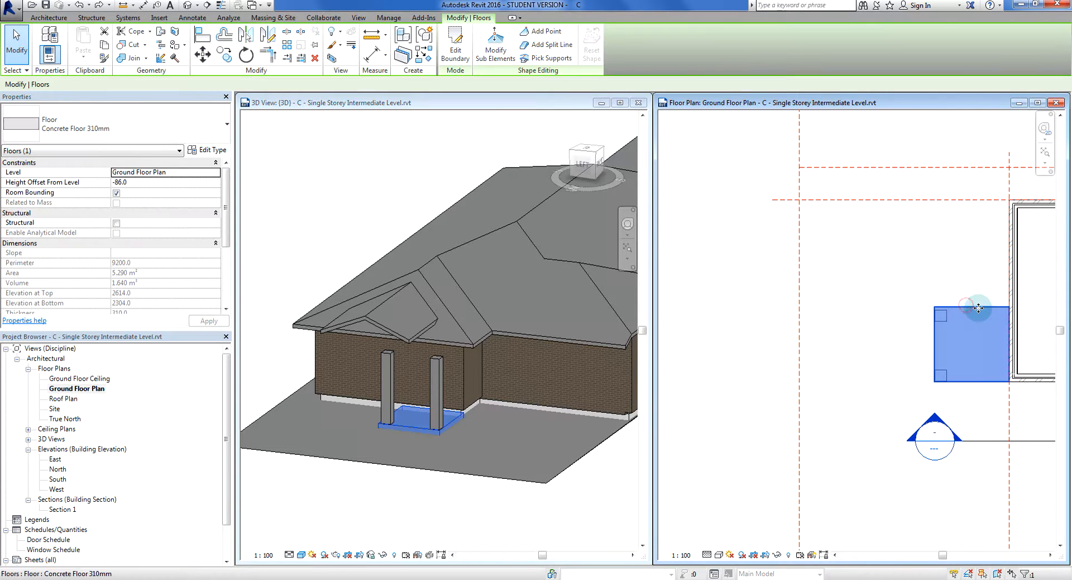
{"action": "left_click_drag", "start_coordinate": [967, 308], "coordinate": [836, 226]}
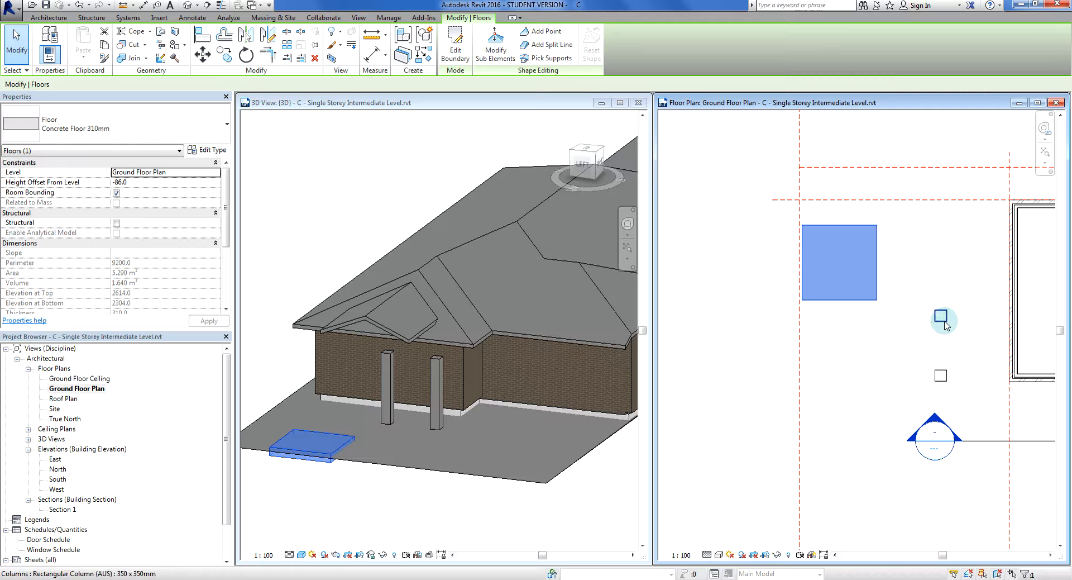
{"action": "left_click", "coordinate": [878, 341]}
{"action": "key", "text": "ctrl+z"}
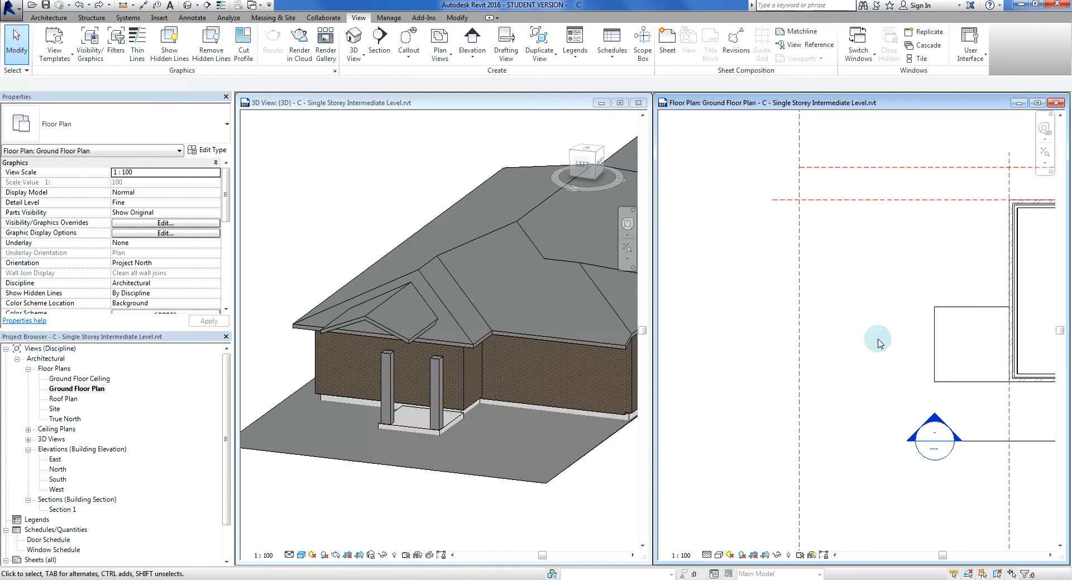
- Examine the porch columns and floor slab from a lower angle in the 3D view, and reactivate the Ground Floor Plan
{"action": "left_click", "coordinate": [501, 514]}
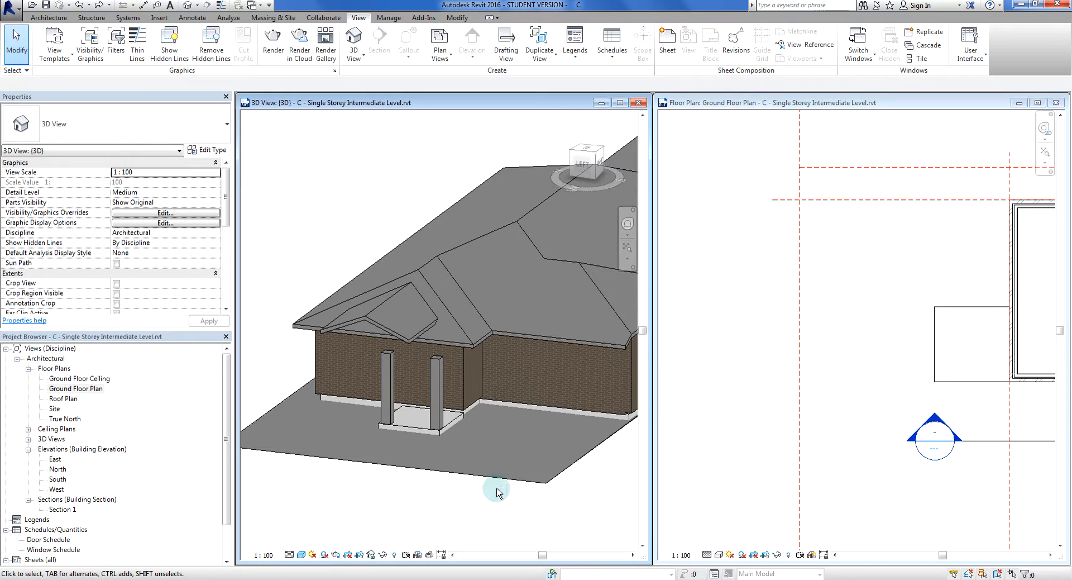
{"action": "middle_click_drag", "start_coordinate": [530, 515], "coordinate": [533, 493]}
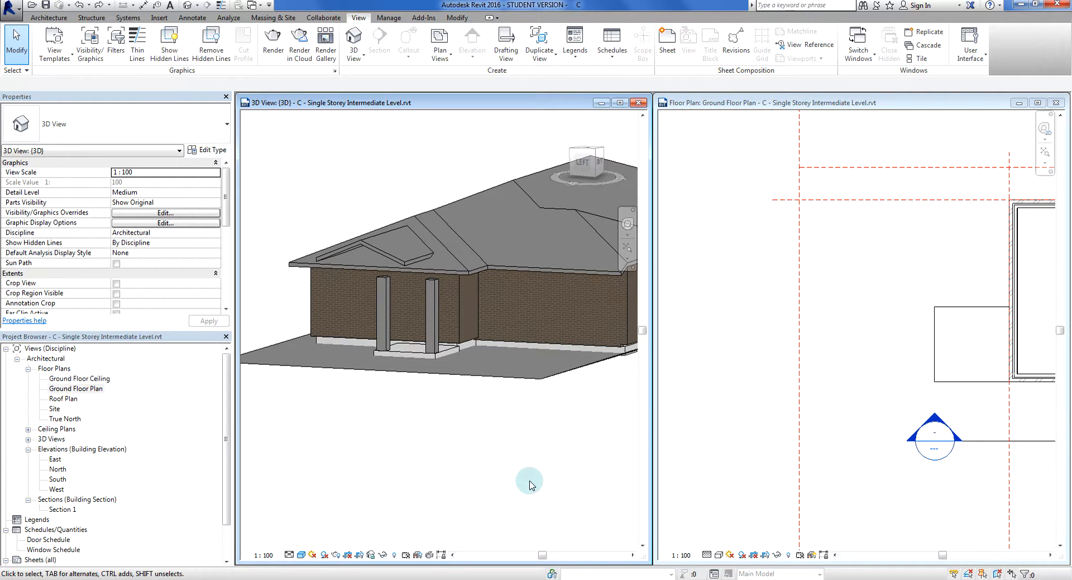
{"action": "middle_click_drag", "start_coordinate": [530, 484], "coordinate": [545, 509]}
{"action": "left_click", "coordinate": [825, 383]}
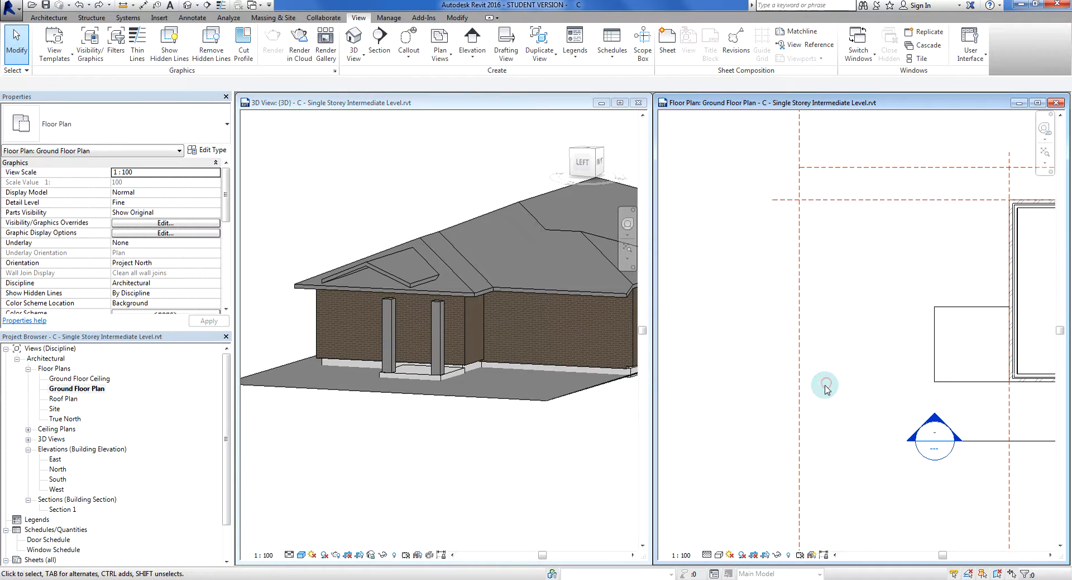
- Reveal hidden elements around the porch in the Ground Floor Plan to check for hidden columns, and leave the reveal mode
{"action": "middle_click_drag", "start_coordinate": [826, 385], "coordinate": [779, 412]}
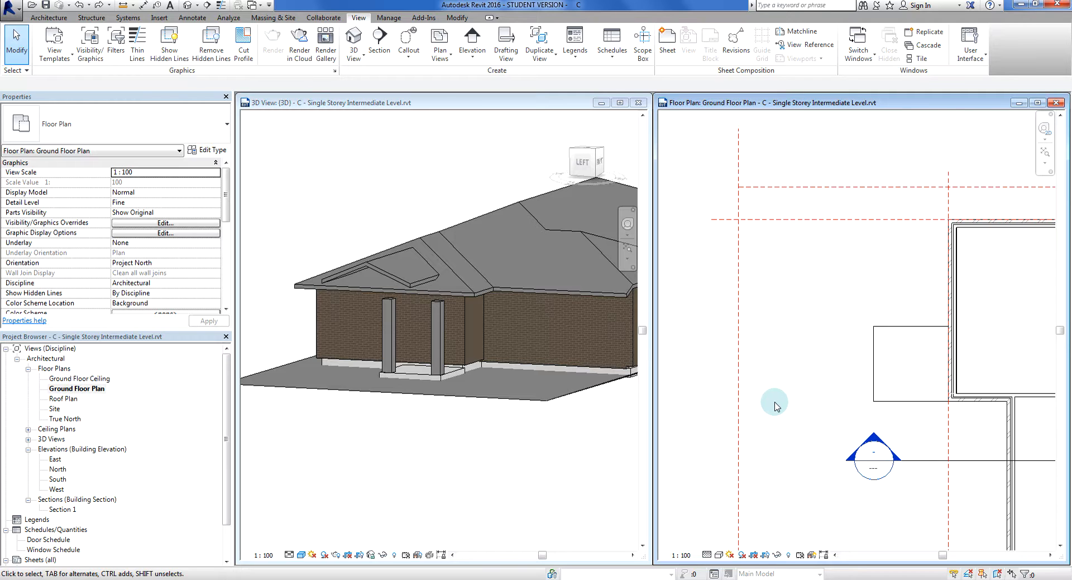
{"action": "middle_click_drag", "start_coordinate": [779, 408], "coordinate": [779, 415]}
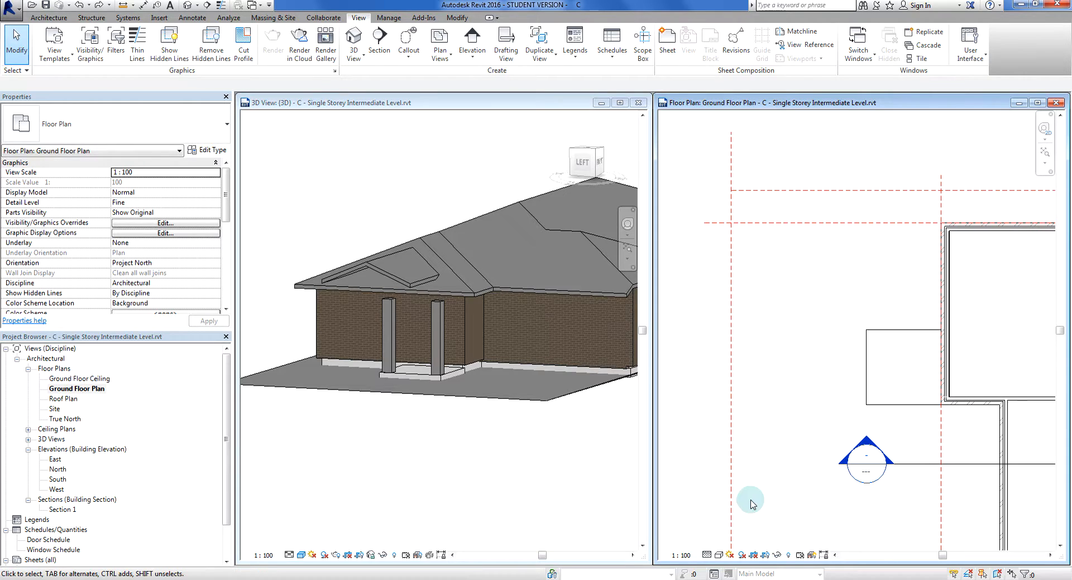
{"action": "left_click", "coordinate": [788, 555]}
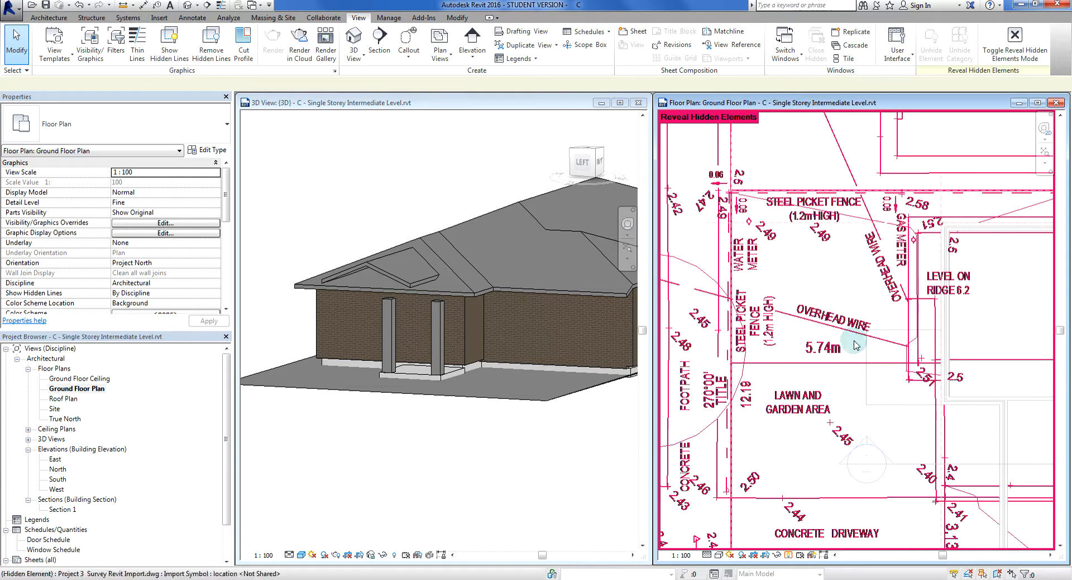
{"action": "left_click", "coordinate": [789, 555]}
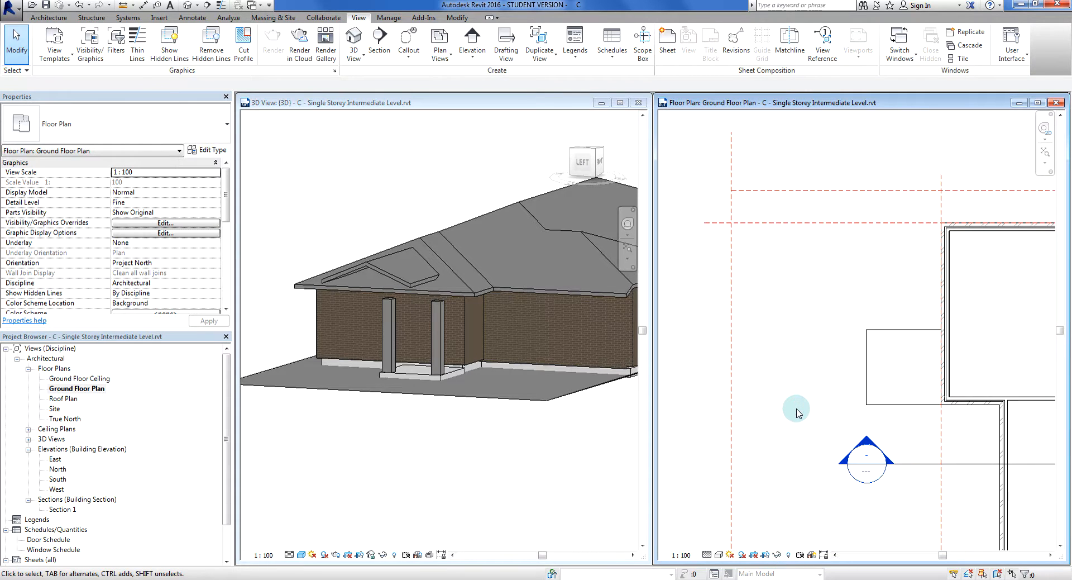
- Check the visibility of Columns and Structural Columns in the Ground Floor Plan's Visibility/Graphic Overrides, and close them without changes
{"action": "key", "text": "v"}
{"action": "key", "text": "g"}
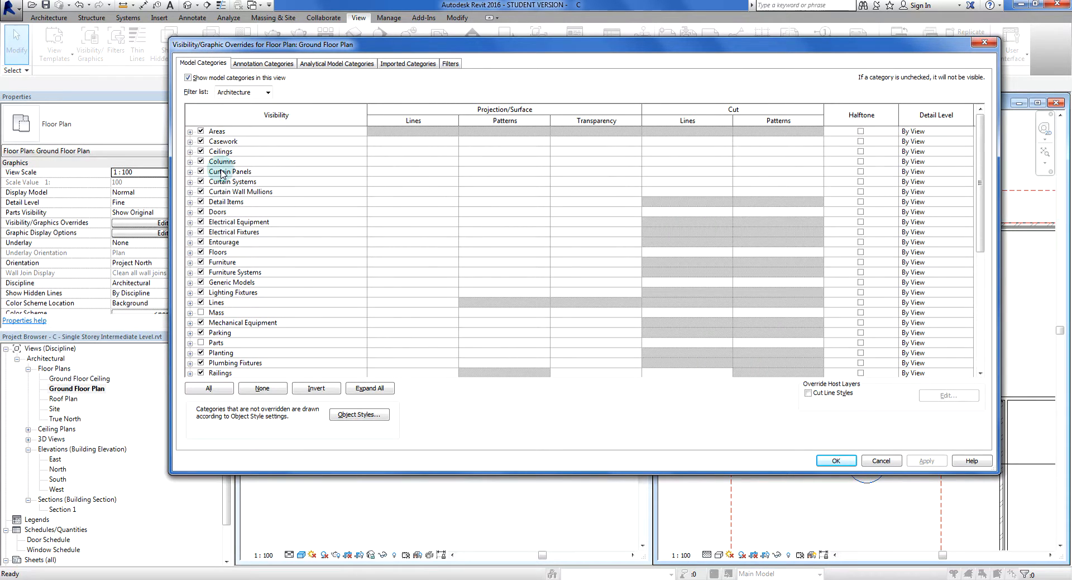
{"action": "left_click", "coordinate": [190, 162]}
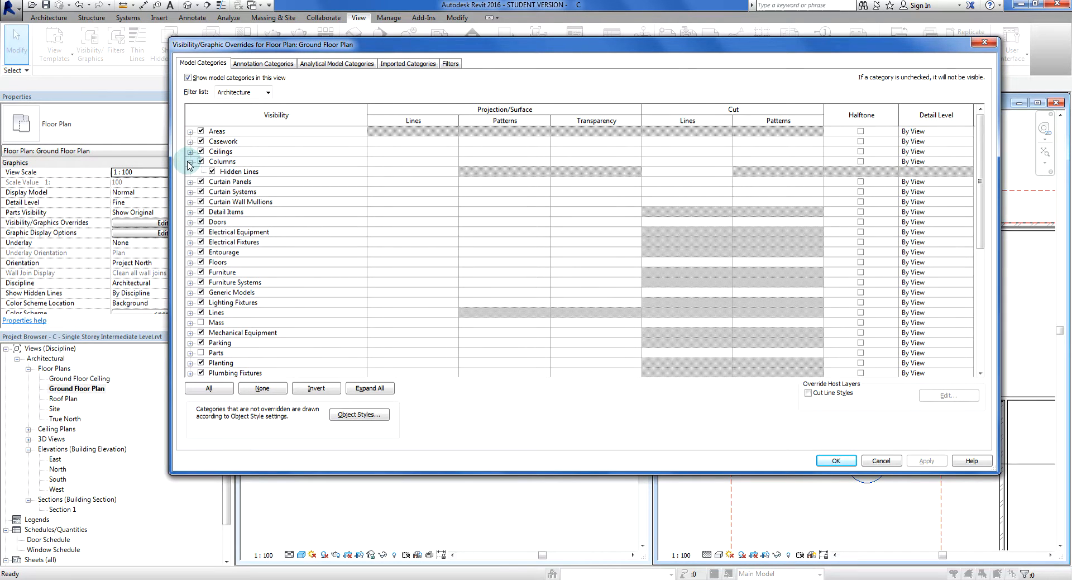
{"action": "left_click", "coordinate": [190, 162]}
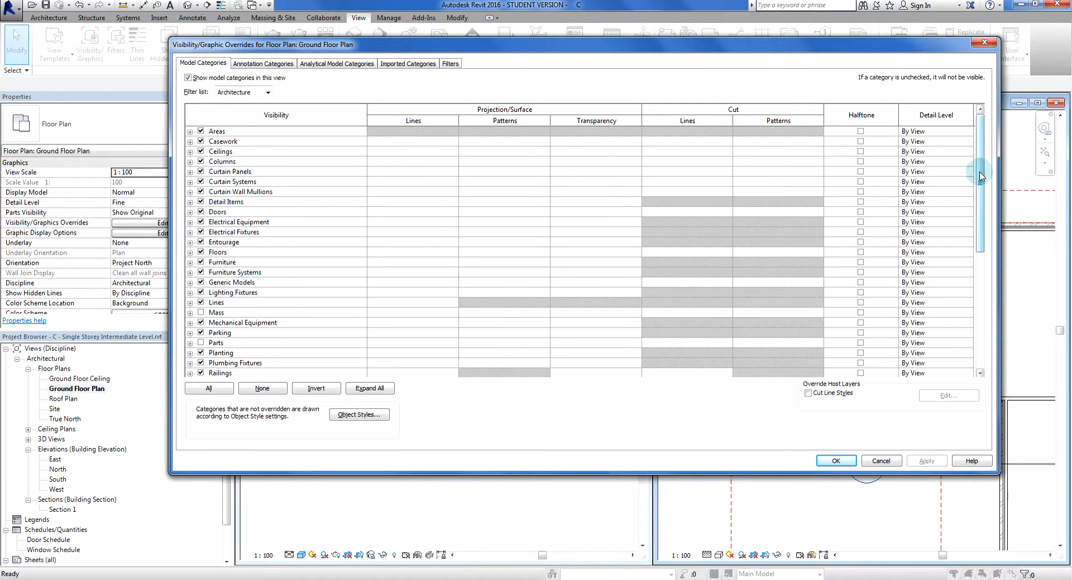
{"action": "left_click_drag", "start_coordinate": [980, 172], "coordinate": [984, 292]}
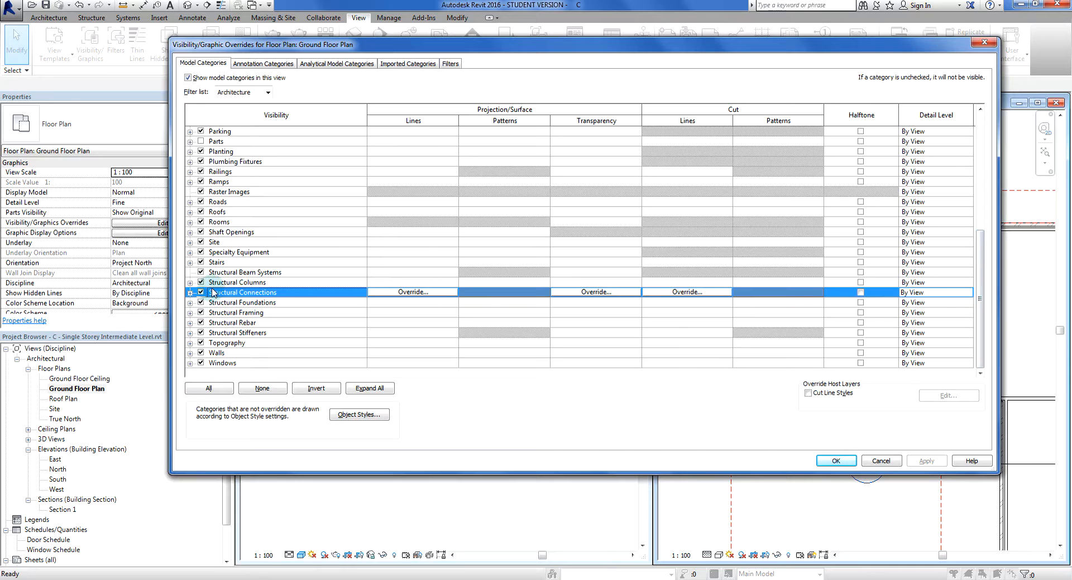
{"action": "left_click", "coordinate": [190, 282]}
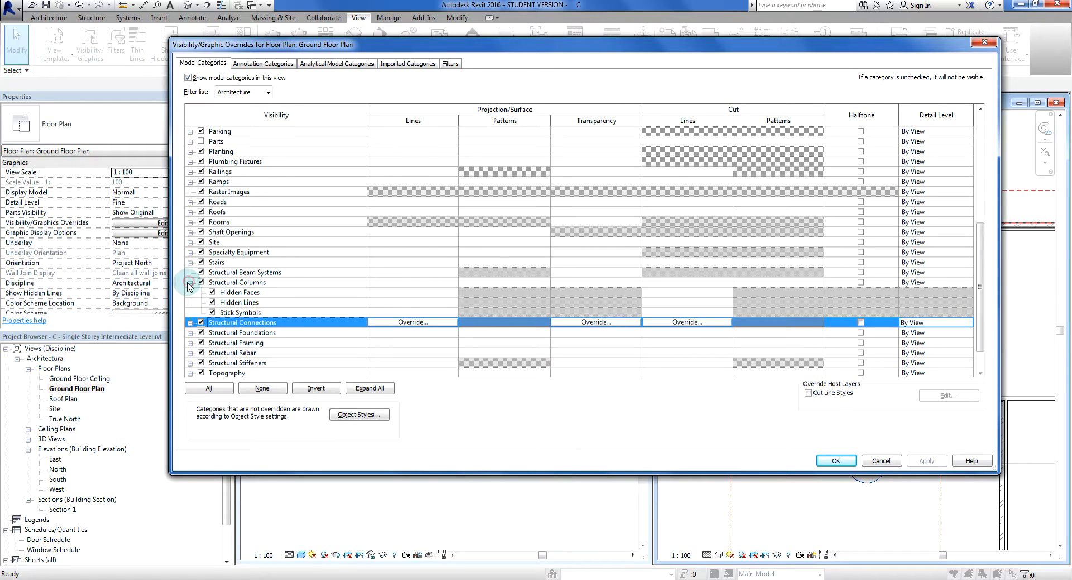
{"action": "left_click", "coordinate": [190, 286]}
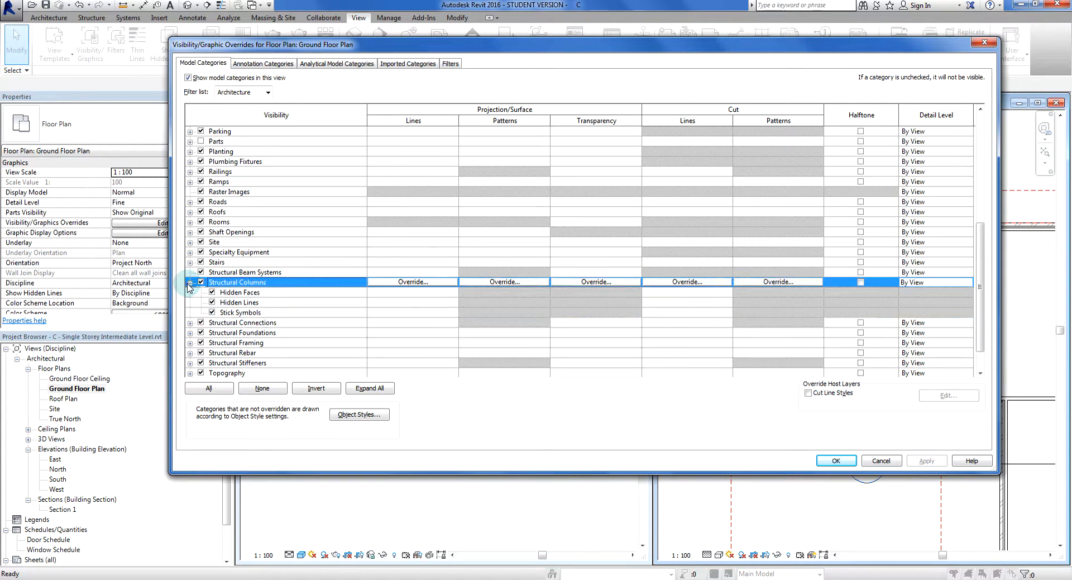
{"action": "left_click", "coordinate": [882, 461]}
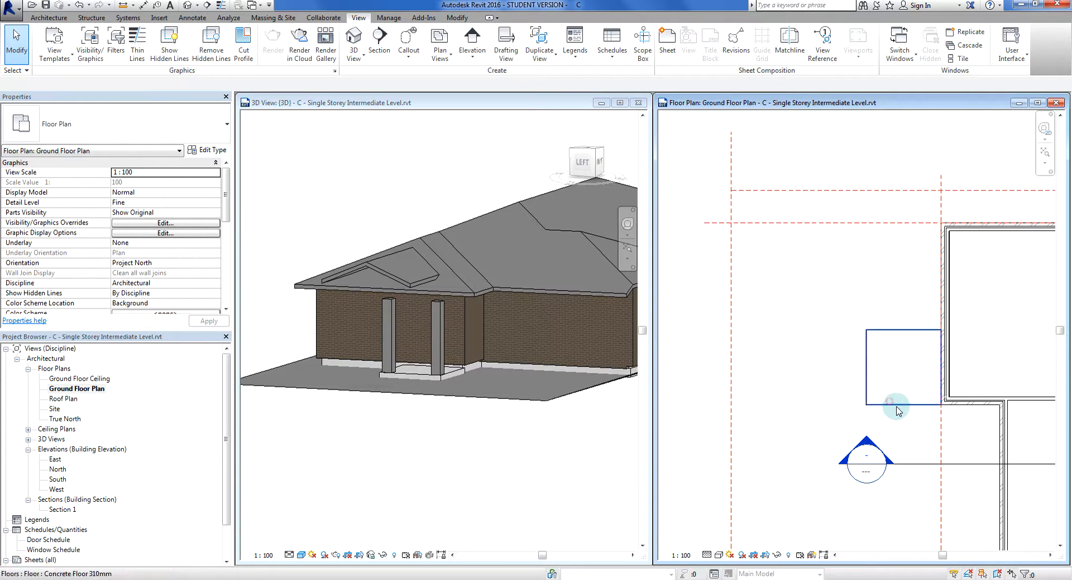
- Shift the porch floor slab off the columns once more to test whether it covers them in plan, and undo the shift
{"action": "left_click_drag", "start_coordinate": [897, 410], "coordinate": [794, 425]}
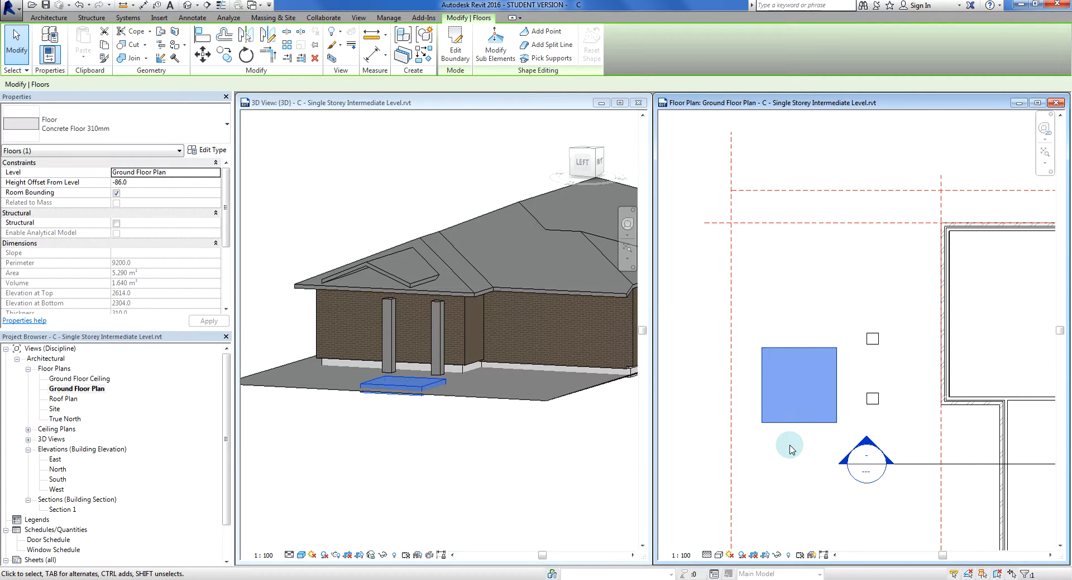
{"action": "key", "text": "ctrl+z"}
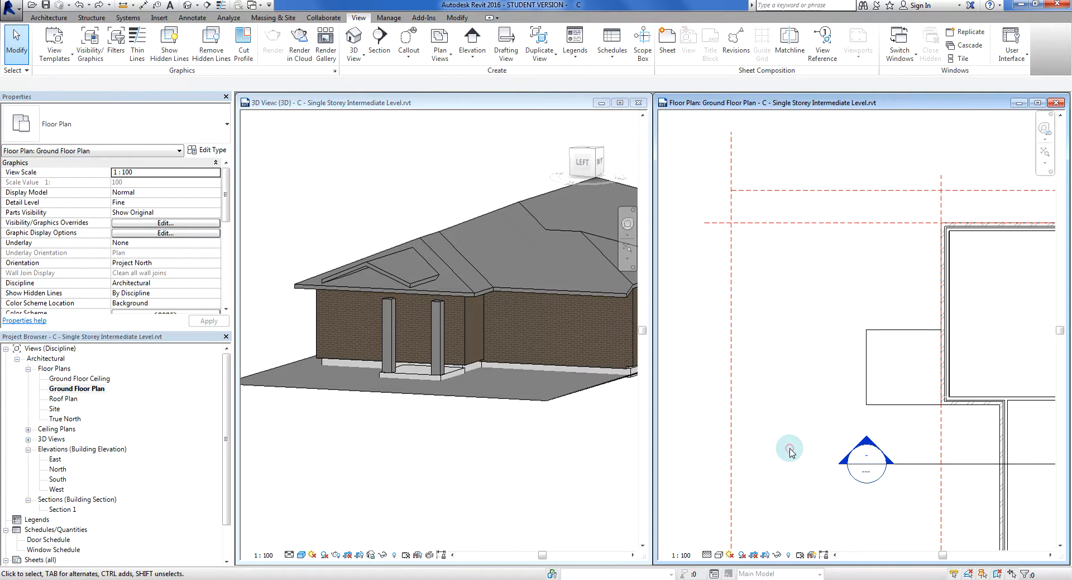
- Check the Ground Floor Plan's View Range settings, including the level choices for its top, and close them without changes
{"action": "left_click_drag", "start_coordinate": [227, 182], "coordinate": [228, 225]}
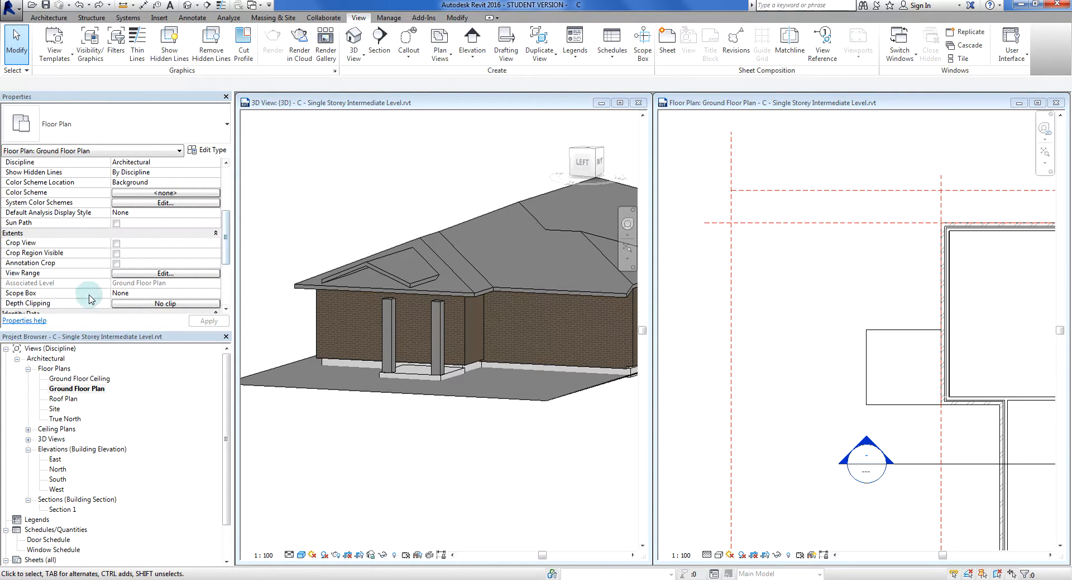
{"action": "left_click", "coordinate": [535, 297]}
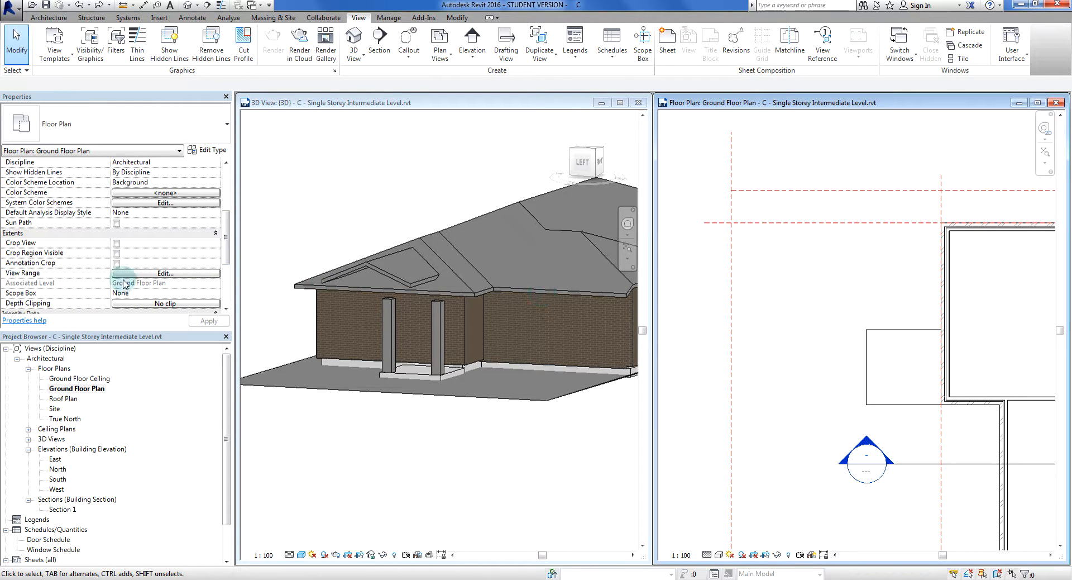
{"action": "left_click", "coordinate": [199, 273]}
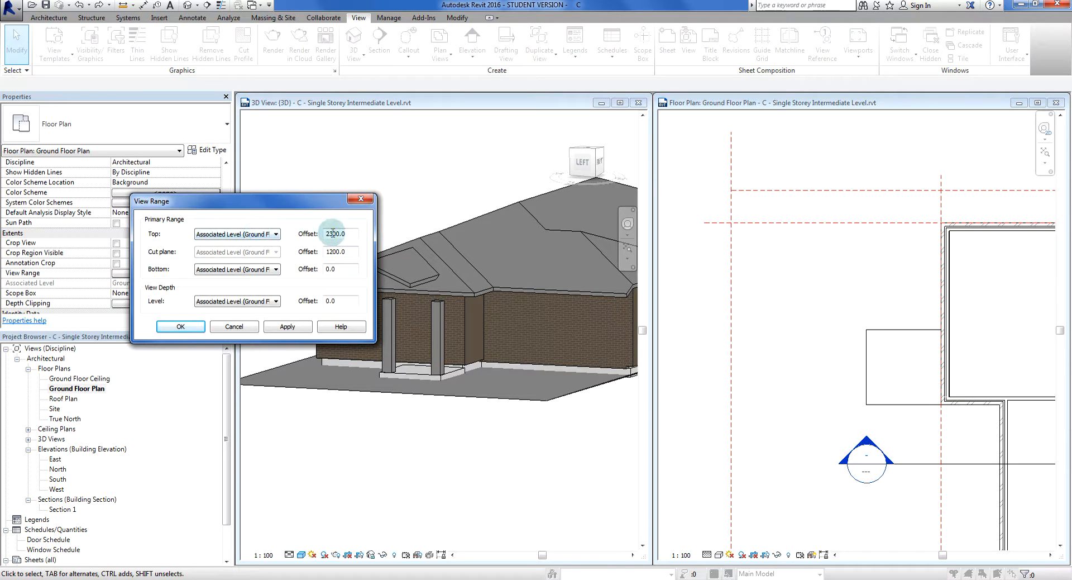
{"action": "left_click", "coordinate": [263, 235]}
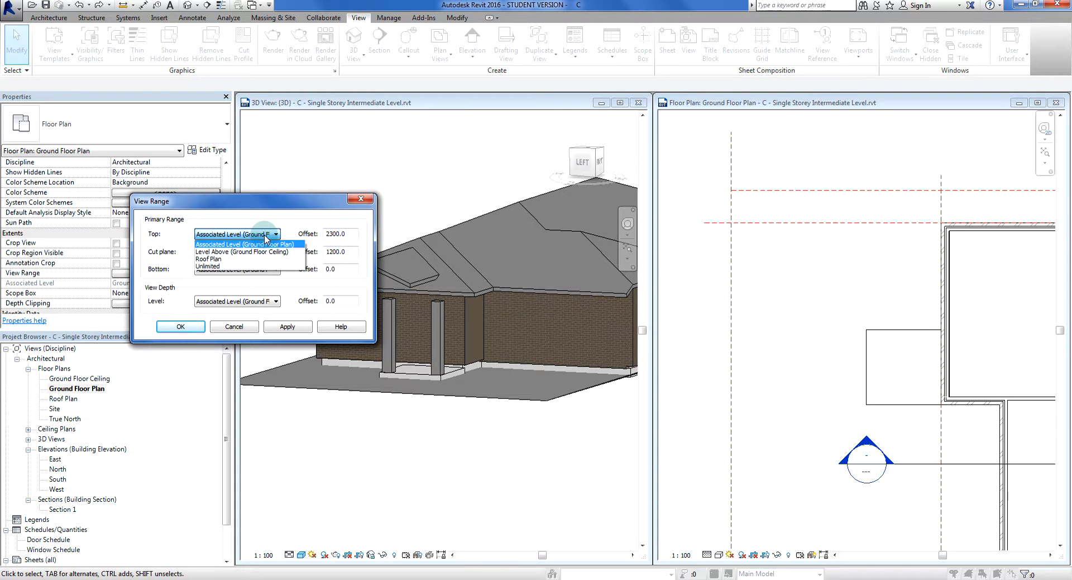
{"action": "left_click", "coordinate": [265, 236]}
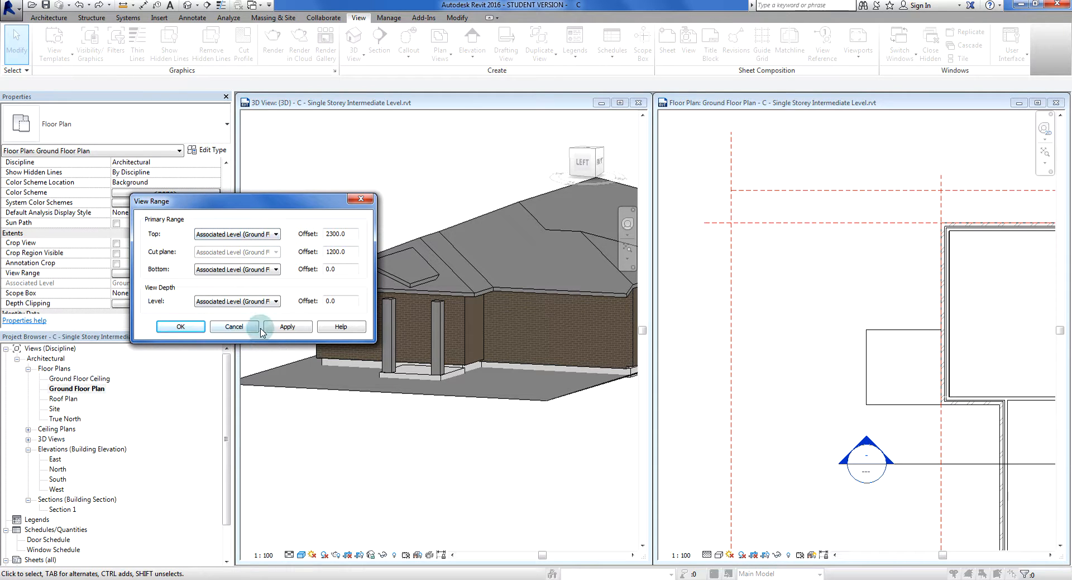
{"action": "left_click", "coordinate": [283, 327]}
{"action": "left_click", "coordinate": [248, 331]}
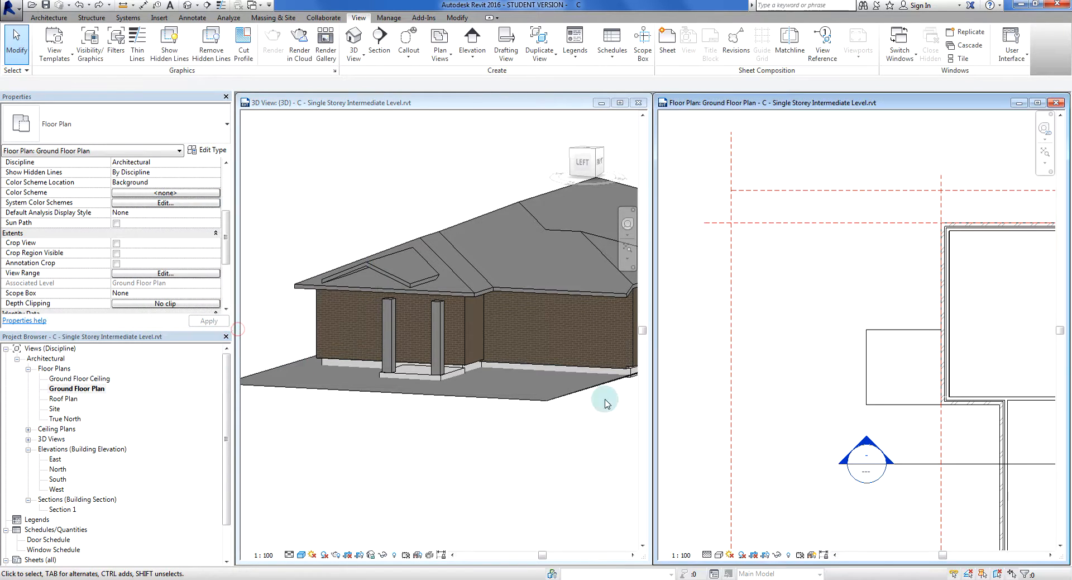
- Set the Top Offset of the right-hand porch column in the 3D view to 0.0
{"action": "left_click", "coordinate": [433, 358]}
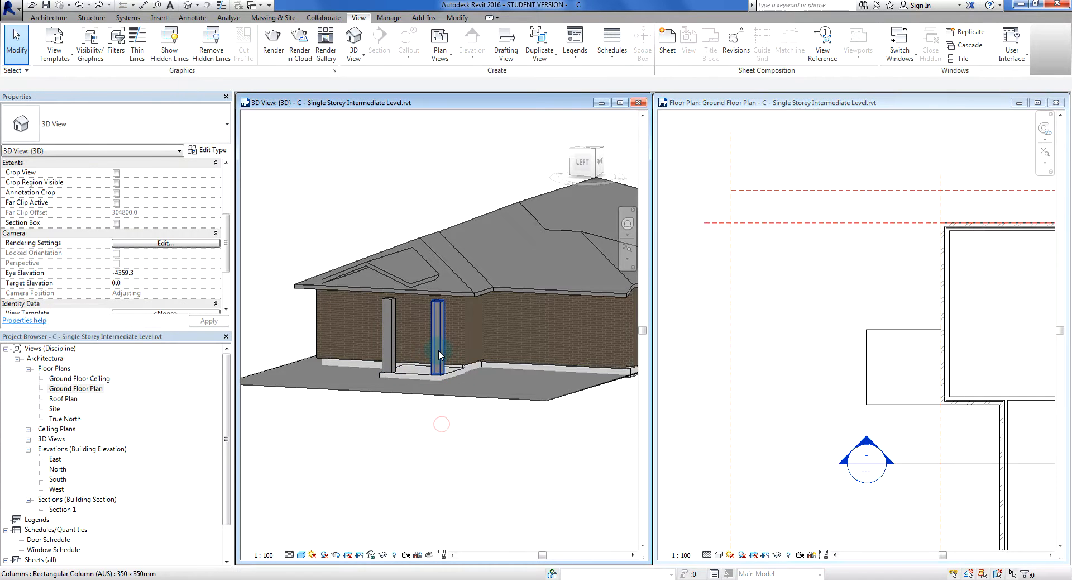
{"action": "left_click", "coordinate": [438, 350]}
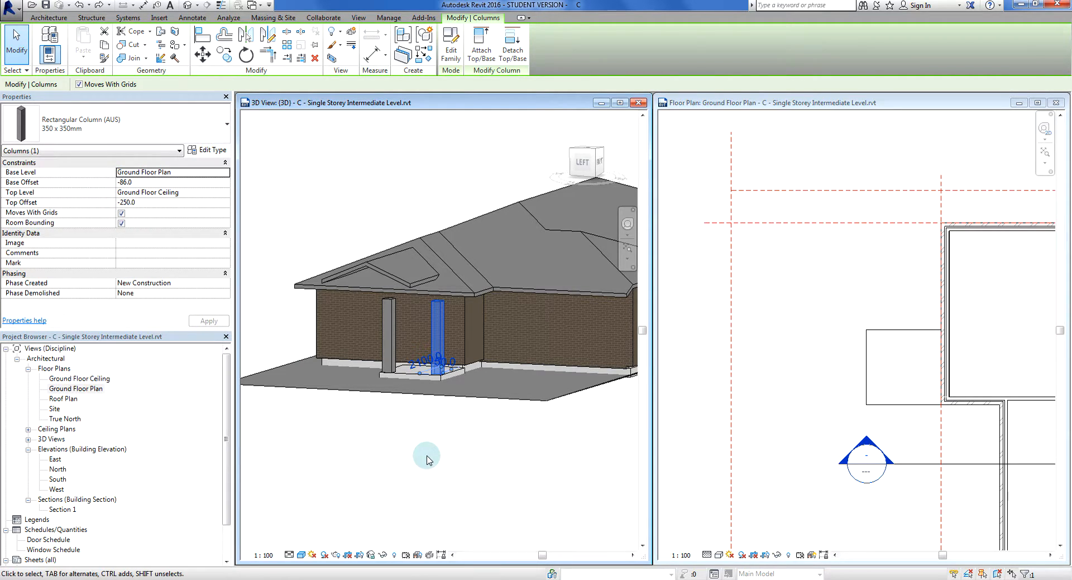
{"action": "left_click", "coordinate": [122, 212]}
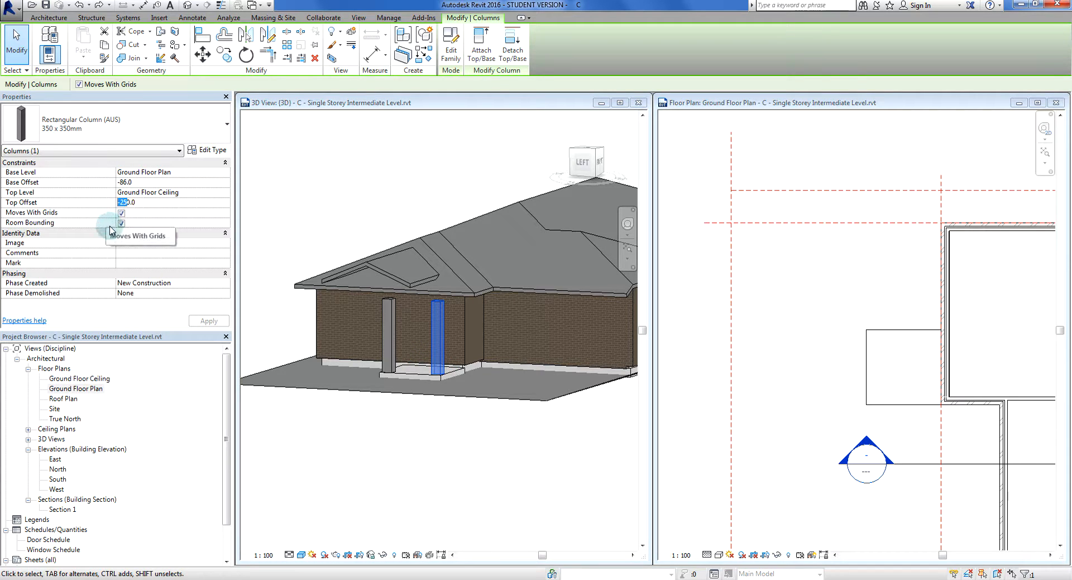
{"action": "left_click", "coordinate": [280, 400]}
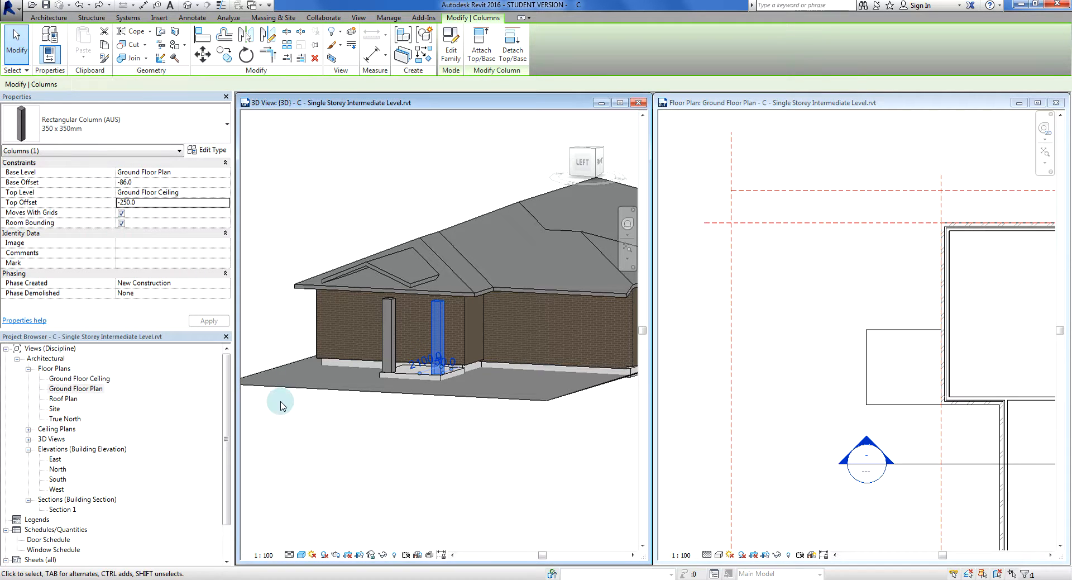
{"action": "left_click", "coordinate": [125, 202]}
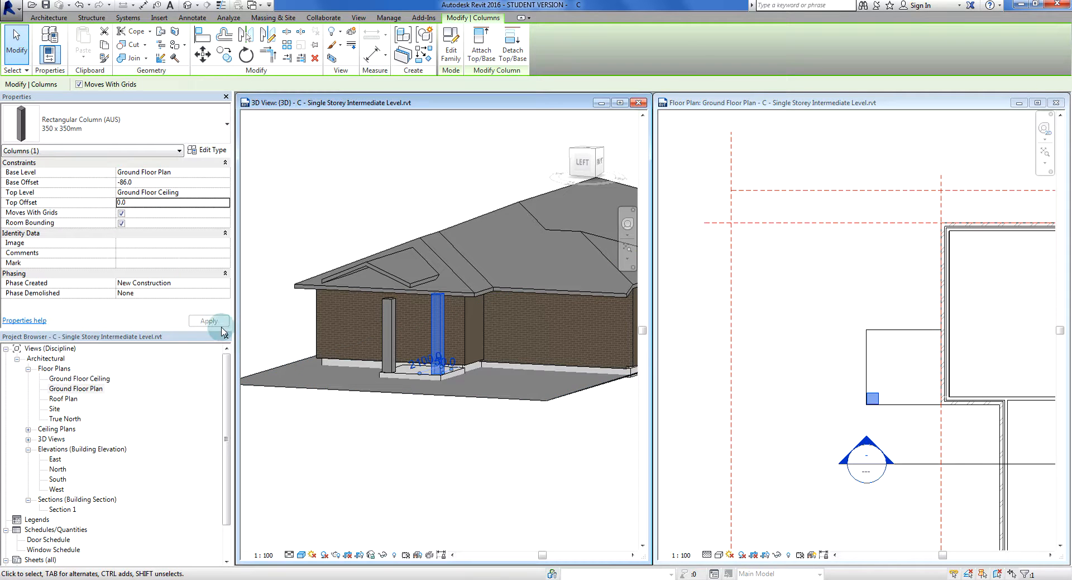
{"action": "left_click", "coordinate": [346, 460]}
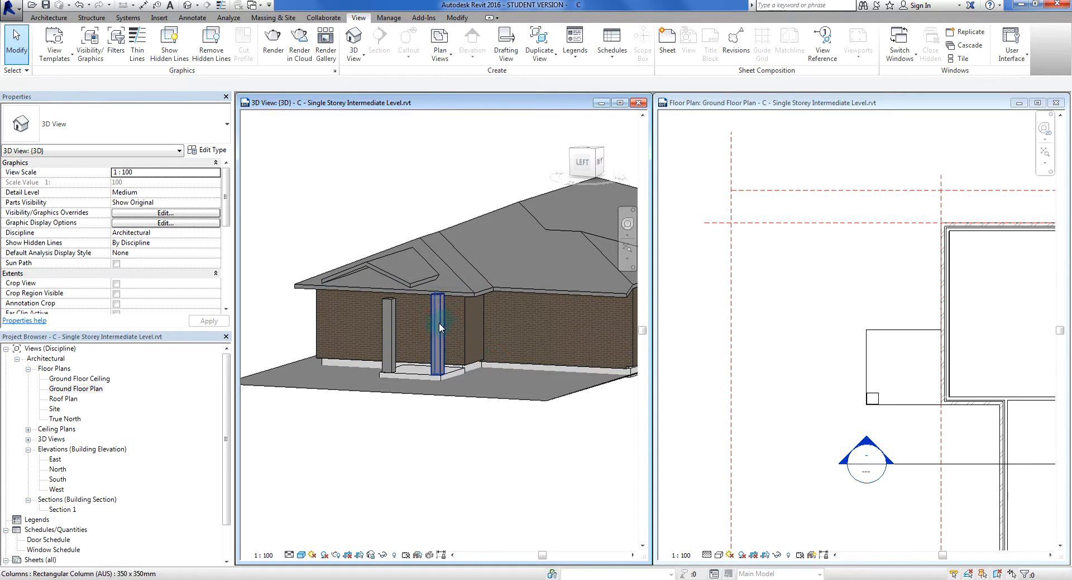
- Select the extended porch column in the 3D view and inspect it up close in the Ground Floor Plan
{"action": "left_click", "coordinate": [439, 323]}
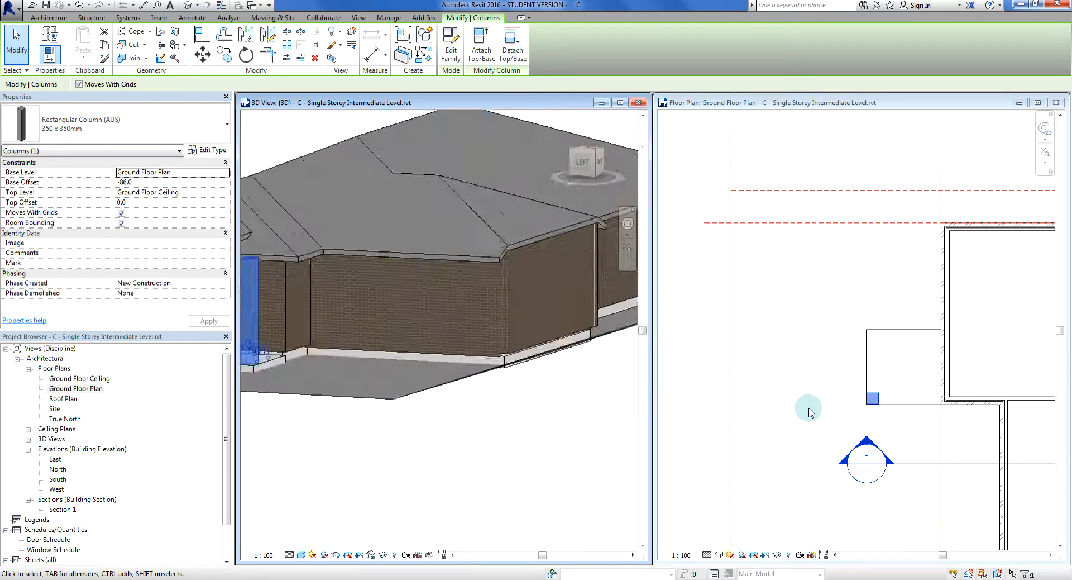
{"action": "left_click", "coordinate": [809, 410]}
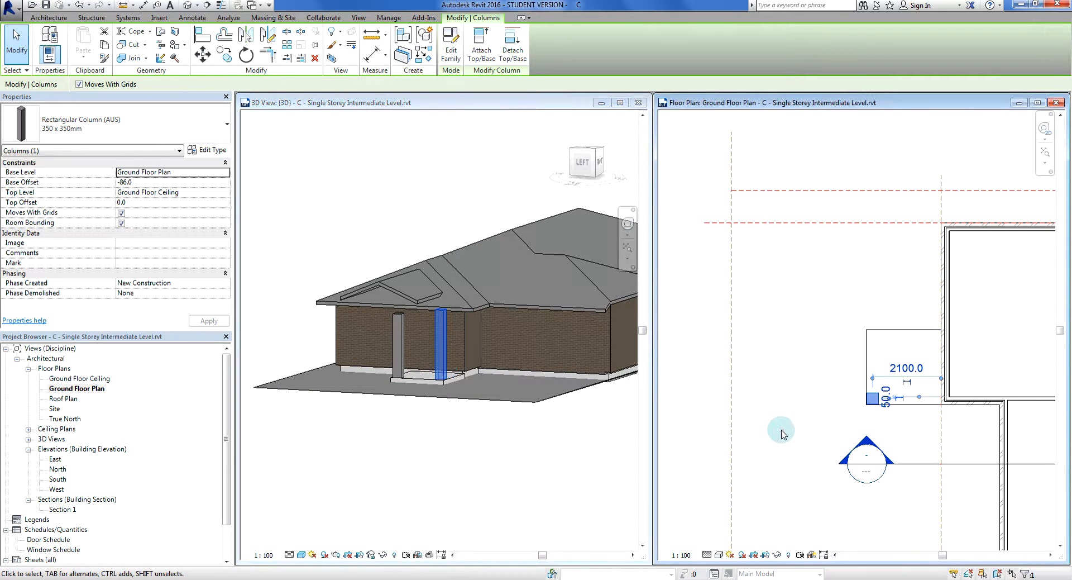
{"action": "scroll", "coordinate": [849, 399], "scroll_direction": "up", "scroll_amount": 4}
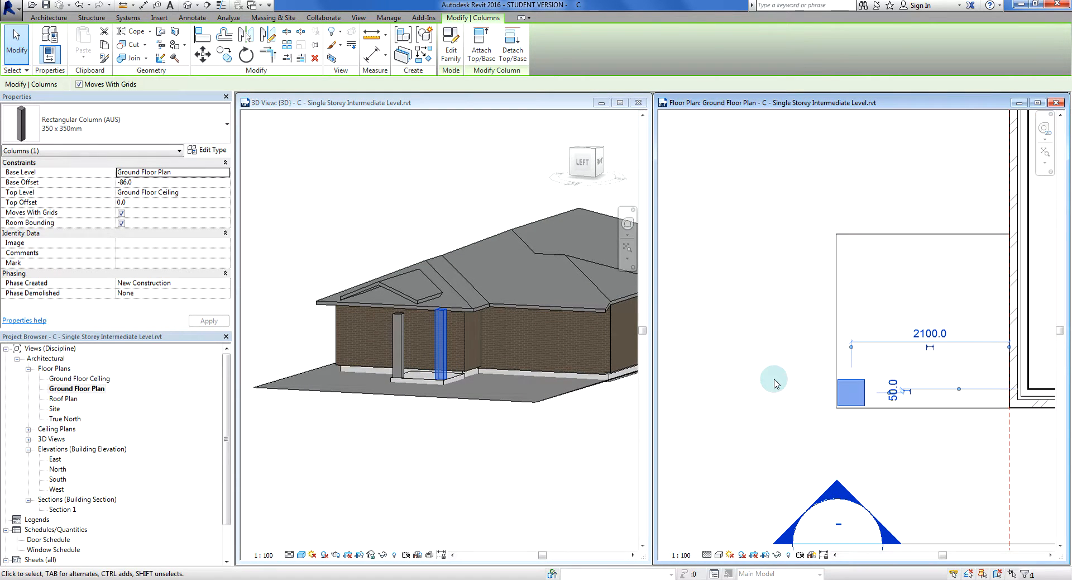
{"action": "left_click", "coordinate": [416, 401]}
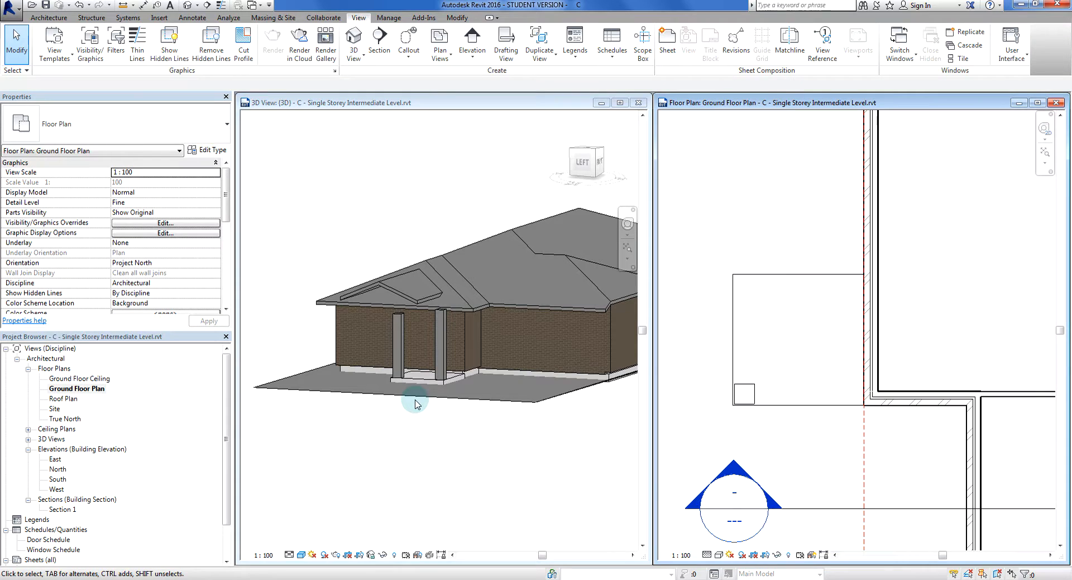
- Set the Top Offset of the left-hand porch column in the 3D view to 0.0
{"action": "scroll", "coordinate": [416, 399], "scroll_direction": "down", "scroll_amount": 1}
{"action": "left_click", "coordinate": [437, 437]}
{"action": "middle_click_drag", "start_coordinate": [439, 439], "coordinate": [505, 482]}
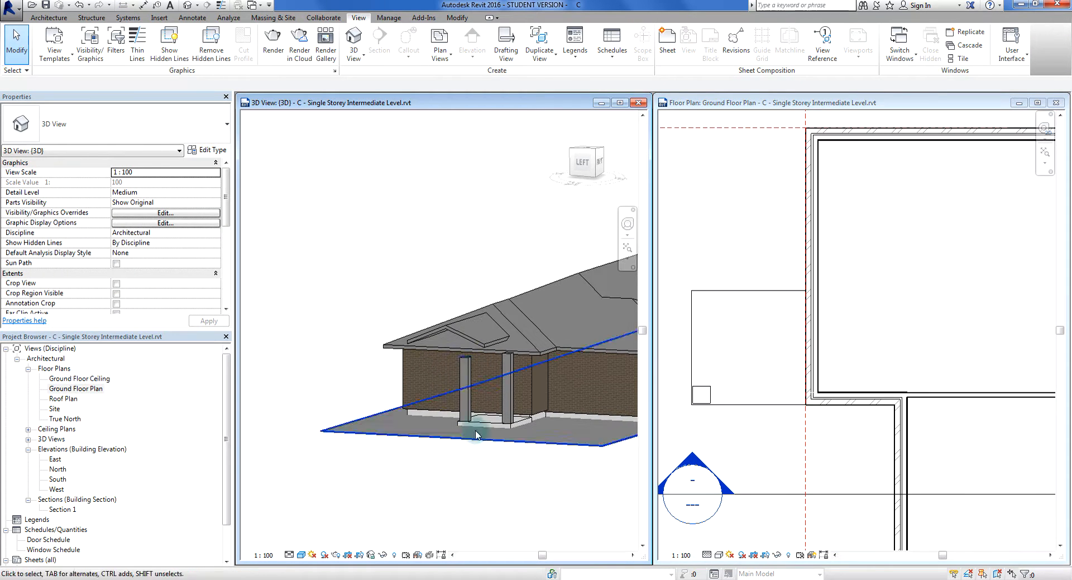
{"action": "left_click", "coordinate": [471, 391]}
{"action": "left_click", "coordinate": [132, 203]}
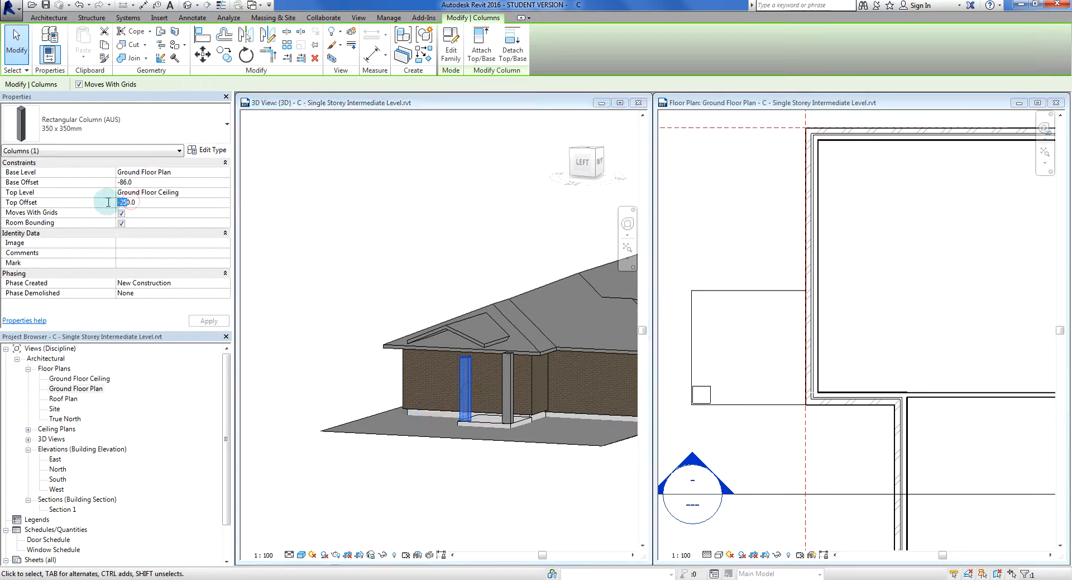
{"action": "left_click", "coordinate": [209, 320]}
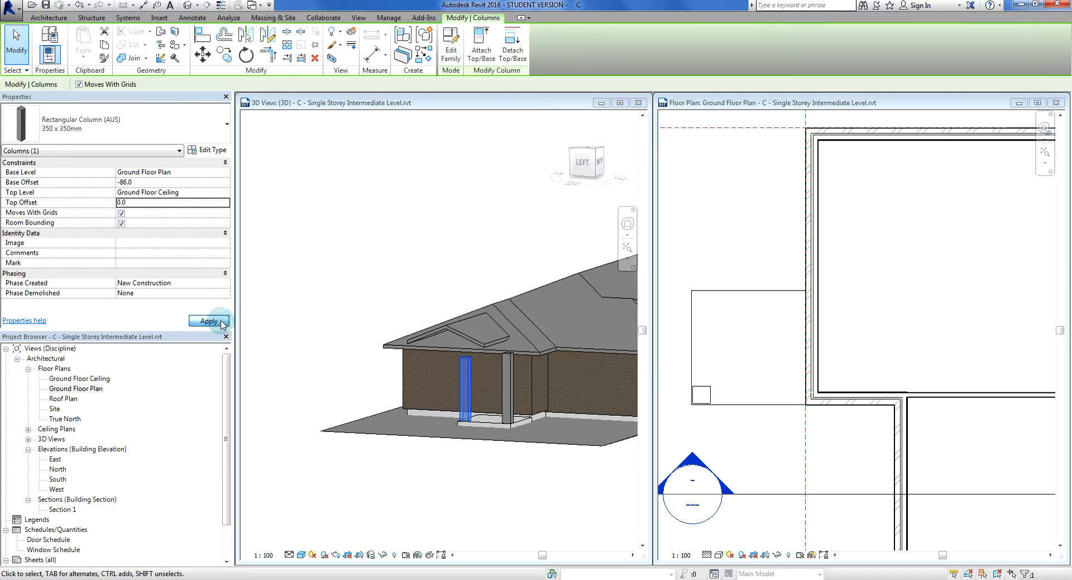
{"action": "left_click", "coordinate": [447, 489]}
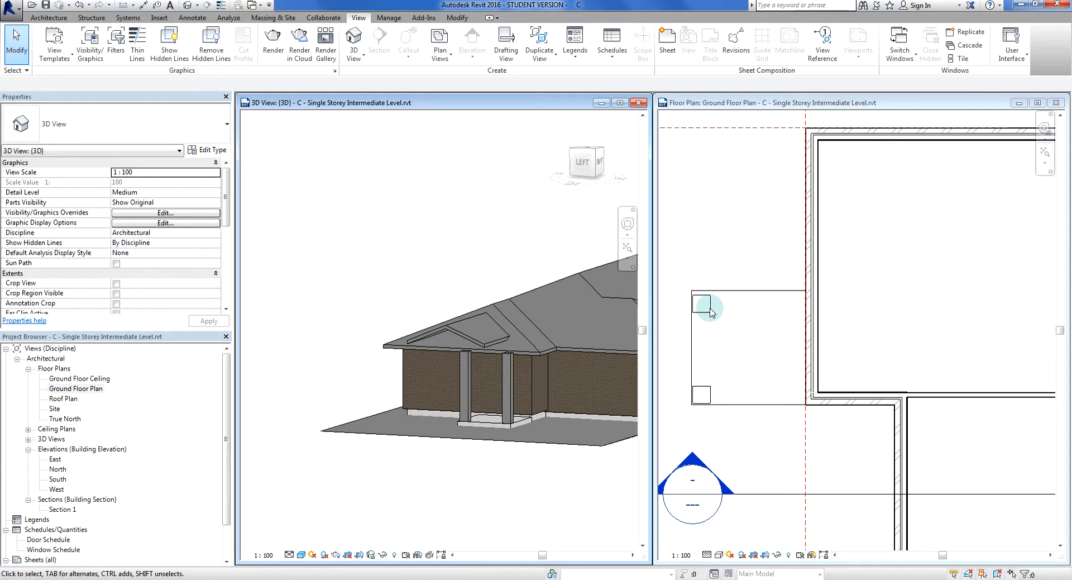
- Examine both porch columns in the Ground Floor Plan and check the constraints of the upper one
{"action": "scroll", "coordinate": [713, 319], "scroll_direction": "down", "scroll_amount": 1}
{"action": "scroll", "coordinate": [724, 327], "scroll_direction": "up", "scroll_amount": 1}
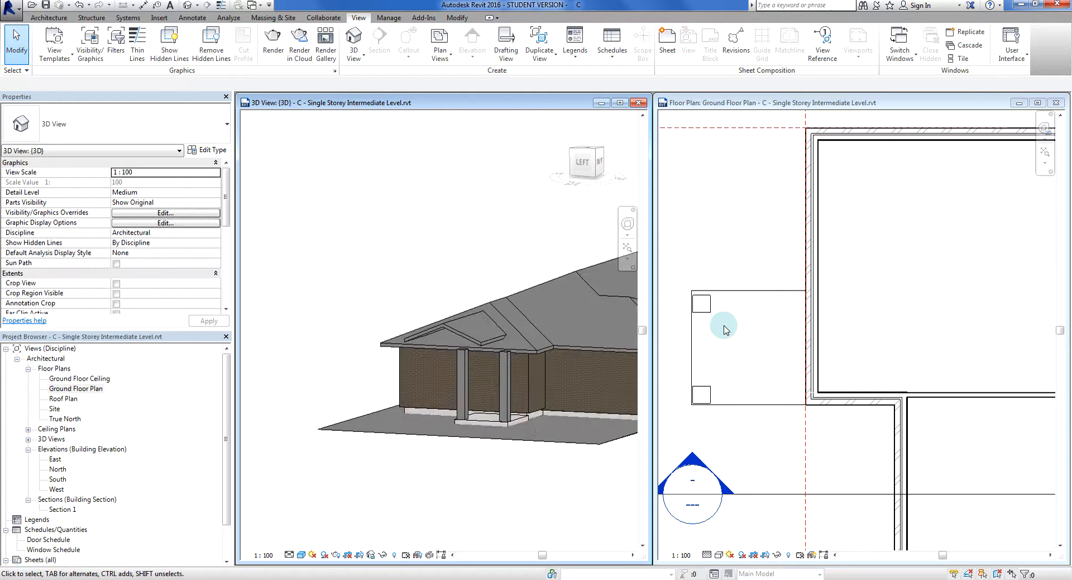
{"action": "left_click", "coordinate": [487, 218]}
{"action": "left_click", "coordinate": [772, 354]}
{"action": "scroll", "coordinate": [782, 358], "scroll_direction": "down", "scroll_amount": 1}
{"action": "middle_click_drag", "start_coordinate": [788, 362], "coordinate": [859, 347]}
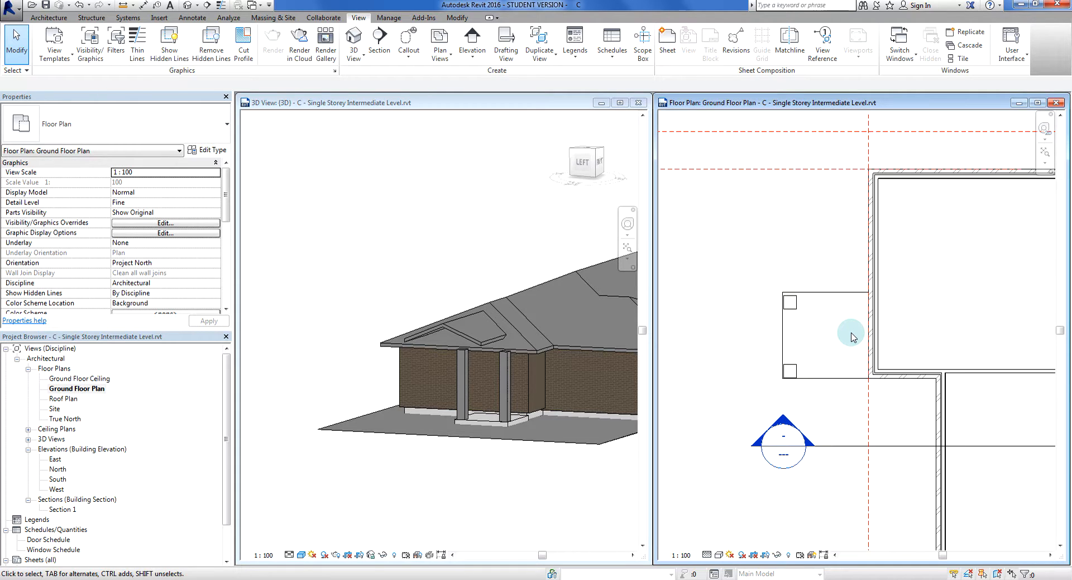
{"action": "left_click", "coordinate": [791, 308]}
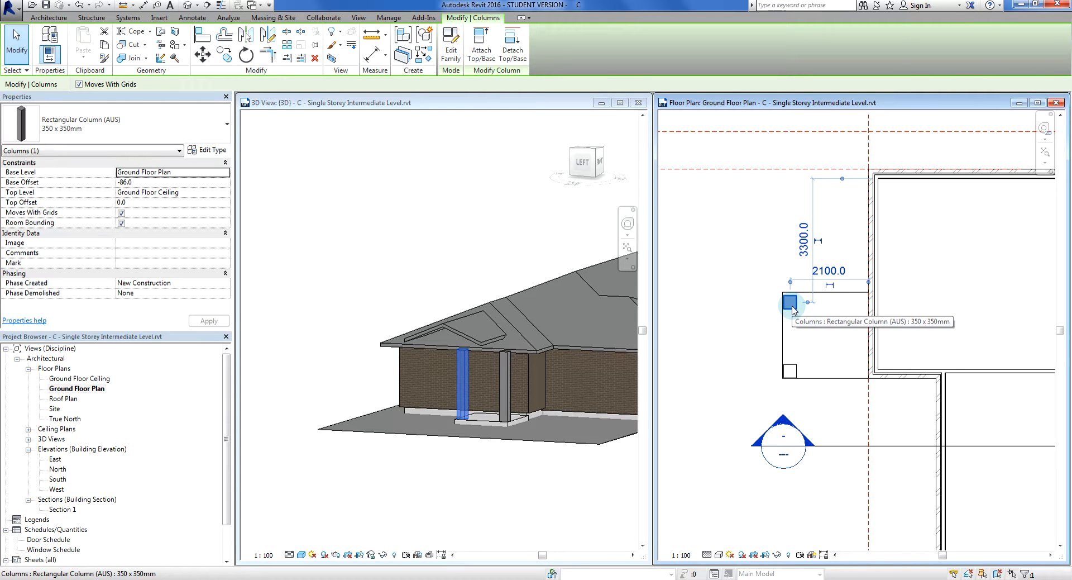
{"action": "left_click", "coordinate": [744, 338]}
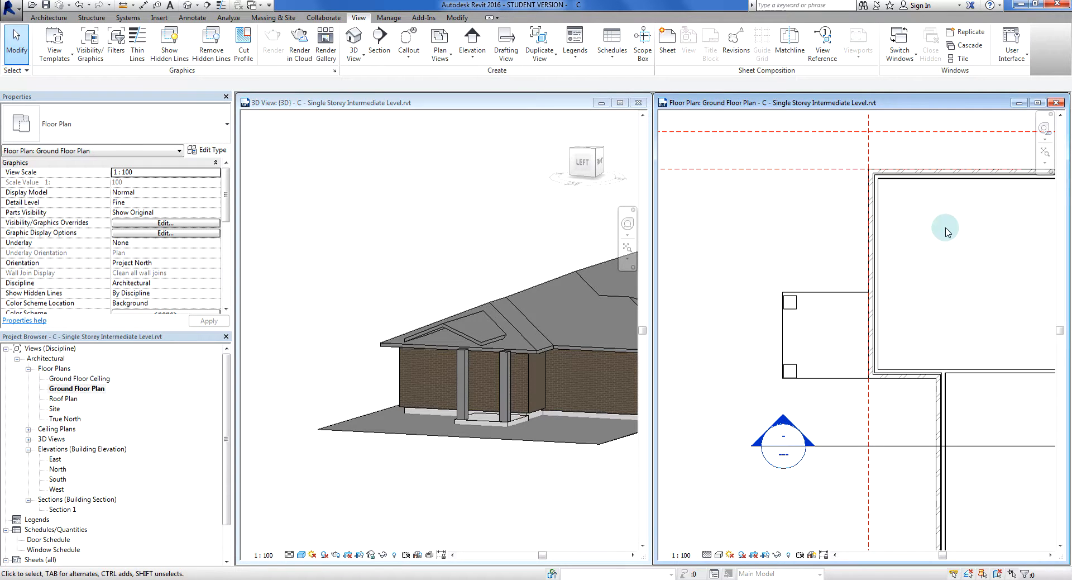
- Set the Ground Floor Plan's Underlay to Roof Plan and inspect the plan for the roof outline
{"action": "scroll", "coordinate": [982, 275], "scroll_direction": "down", "scroll_amount": 1}
{"action": "middle_click_drag", "start_coordinate": [982, 275], "coordinate": [894, 299]}
{"action": "left_click", "coordinate": [442, 307]}
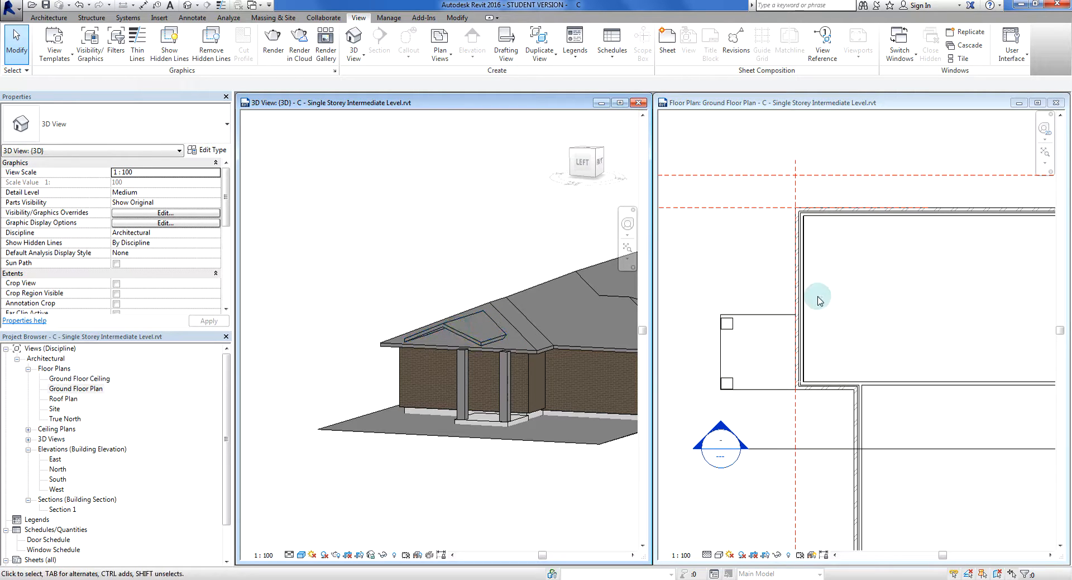
{"action": "left_click", "coordinate": [98, 389]}
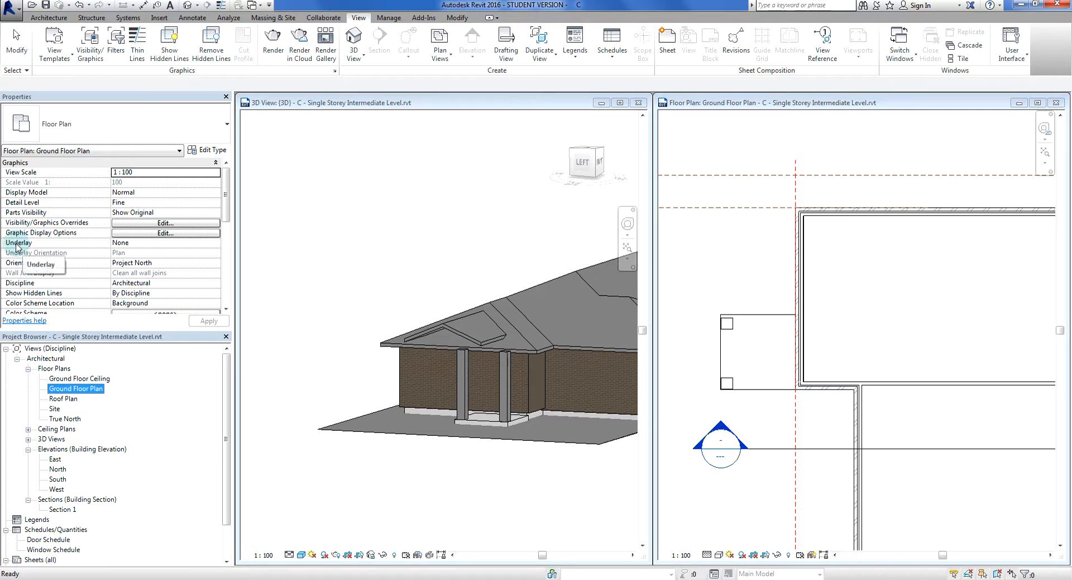
{"action": "left_click", "coordinate": [168, 242]}
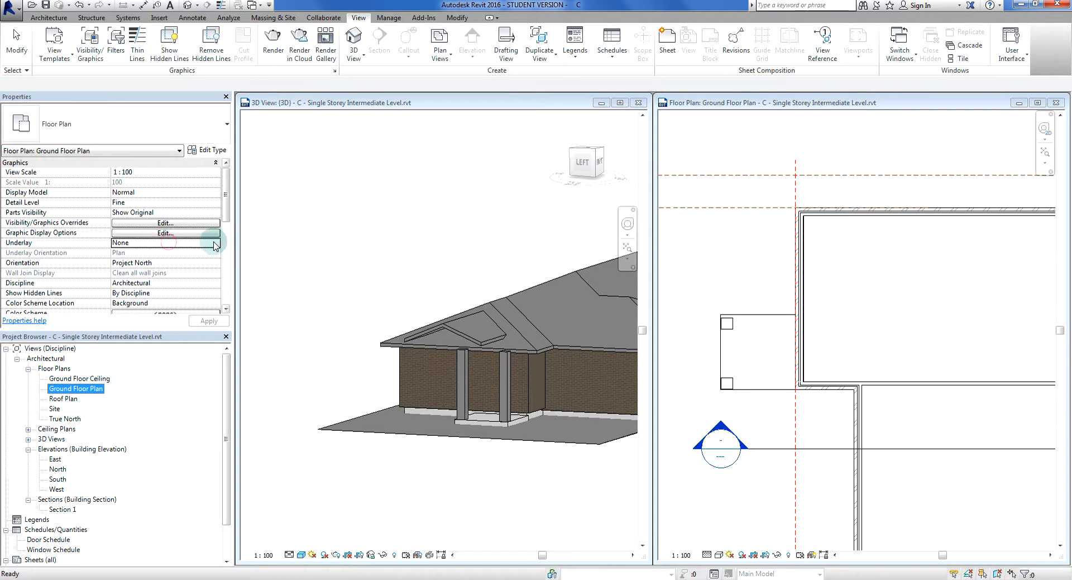
{"action": "left_click", "coordinate": [216, 243]}
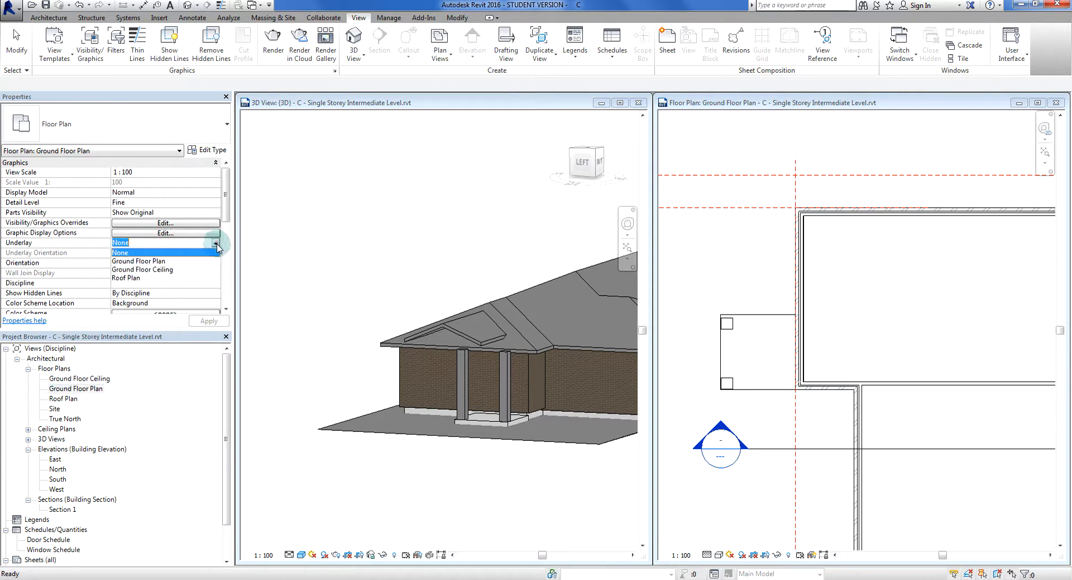
{"action": "left_click", "coordinate": [126, 278]}
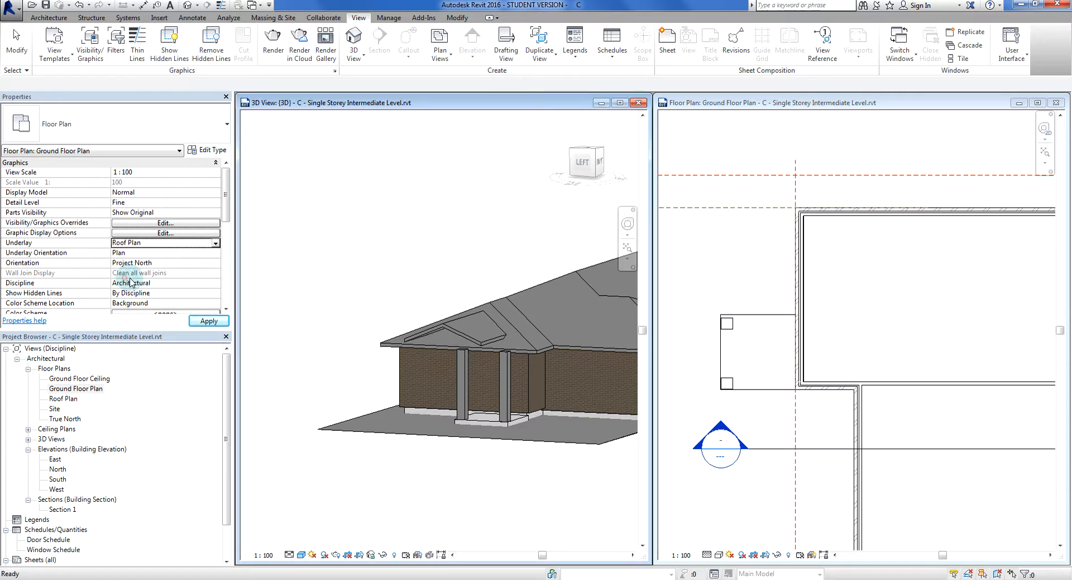
{"action": "left_click", "coordinate": [729, 283]}
{"action": "scroll", "coordinate": [740, 322], "scroll_direction": "down", "scroll_amount": 2}
{"action": "mouse_move", "coordinate": [860, 386]}
{"action": "middle_mouse_down"}
{"action": "mouse_move", "coordinate": [784, 405]}
{"action": "mouse_move", "coordinate": [847, 375]}
{"action": "mouse_move", "coordinate": [756, 438]}
{"action": "mouse_move", "coordinate": [842, 383]}
{"action": "middle_mouse_up"}
{"action": "scroll", "coordinate": [848, 374], "scroll_direction": "down", "scroll_amount": 1}
{"action": "scroll", "coordinate": [783, 385], "scroll_direction": "up", "scroll_amount": 1}
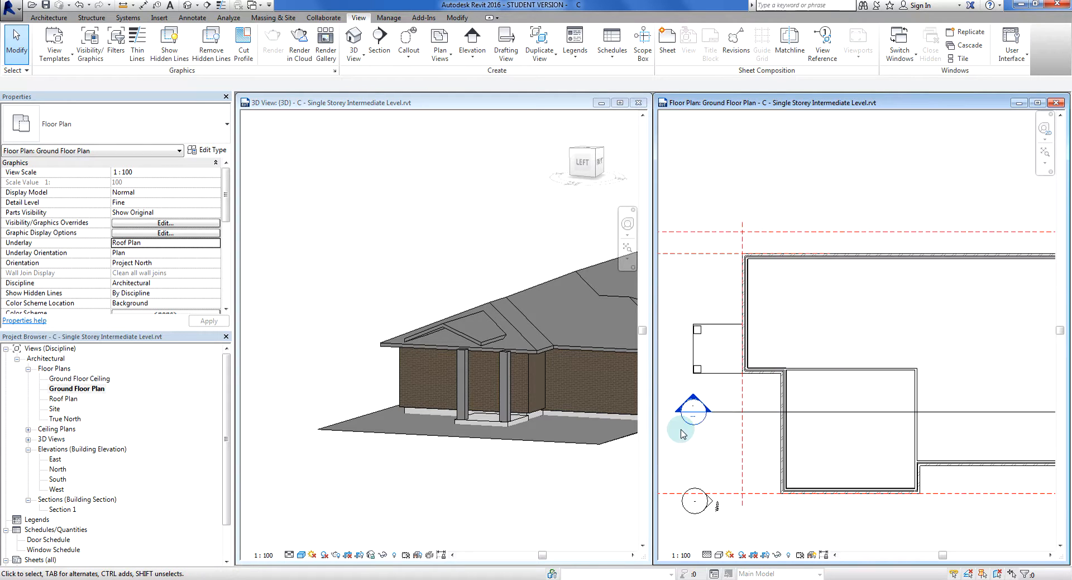
- Set the Ground Floor Plan's Underlay to Ground Floor Ceiling and examine the roof lines around the porch
{"action": "left_click", "coordinate": [216, 244]}
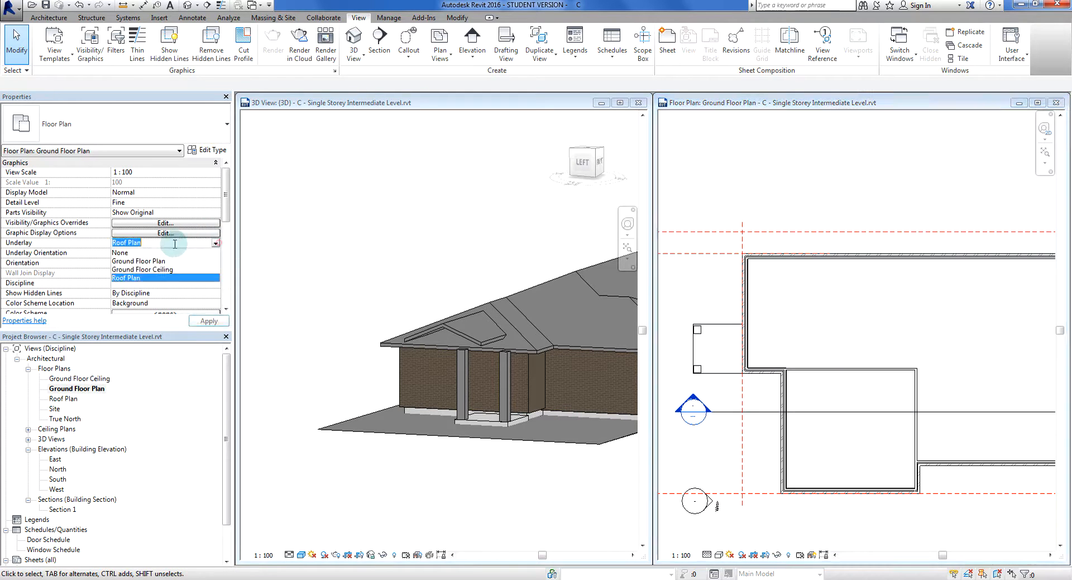
{"action": "left_click", "coordinate": [134, 262]}
{"action": "left_click", "coordinate": [208, 321]}
{"action": "left_click", "coordinate": [208, 321]}
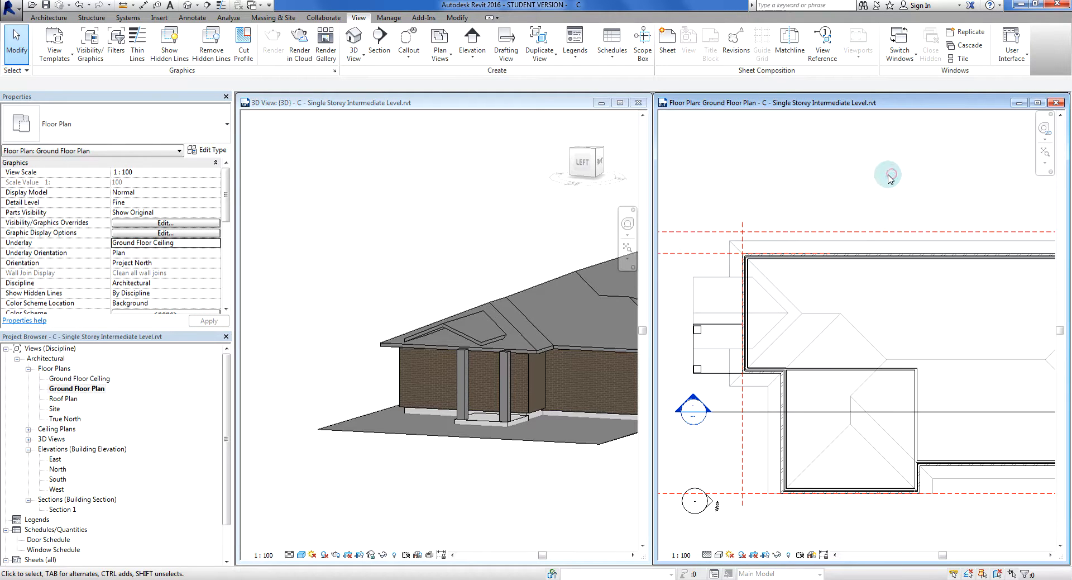
{"action": "scroll", "coordinate": [762, 314], "scroll_direction": "up", "scroll_amount": 2}
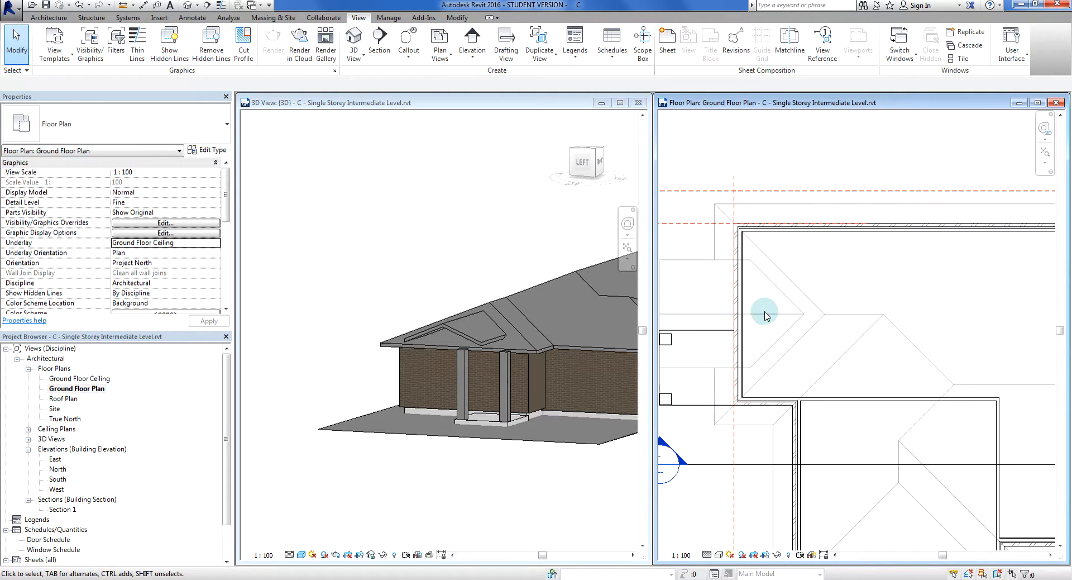
{"action": "scroll", "coordinate": [1007, 346], "scroll_direction": "up", "scroll_amount": 1}
{"action": "middle_click_drag", "start_coordinate": [768, 315], "coordinate": [950, 332]}
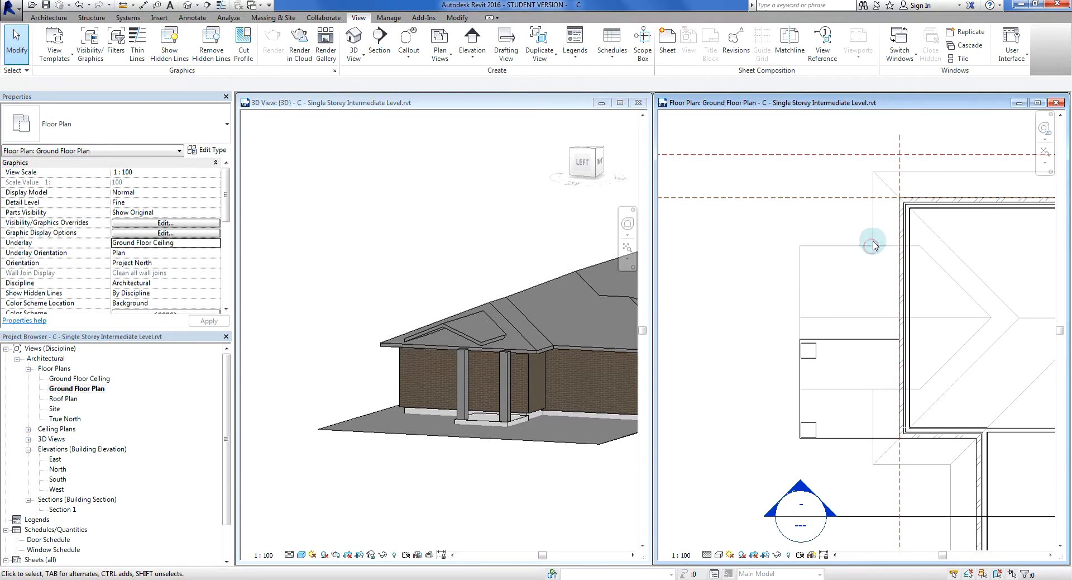
{"action": "left_click", "coordinate": [876, 221]}
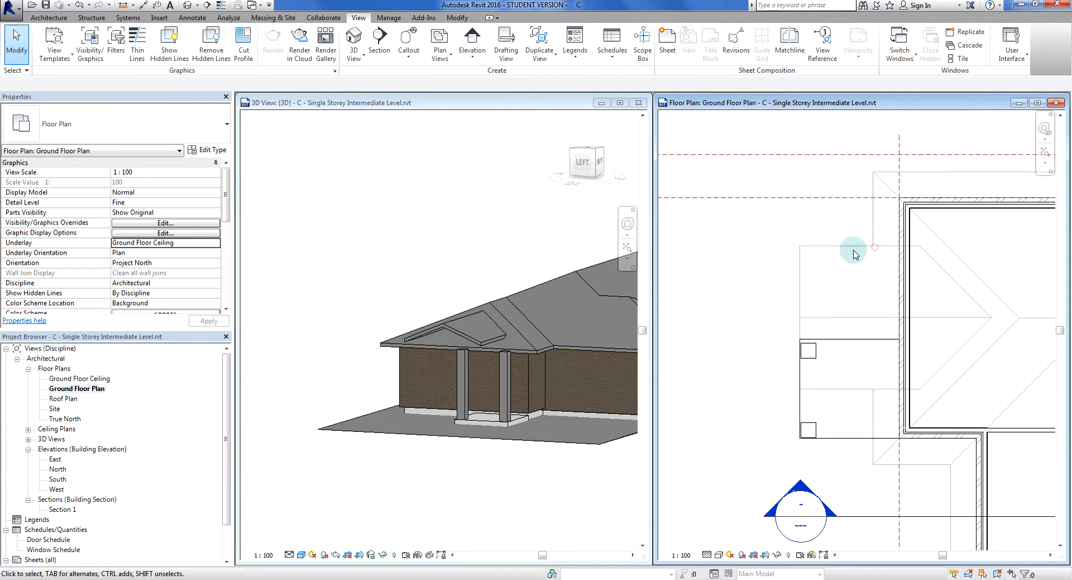
- Edit the porch floor's boundary in the Ground Floor Plan, stretching its upper edge to the upper edge of the porch roof outline
{"action": "middle_click_drag", "start_coordinate": [835, 271], "coordinate": [799, 287]}
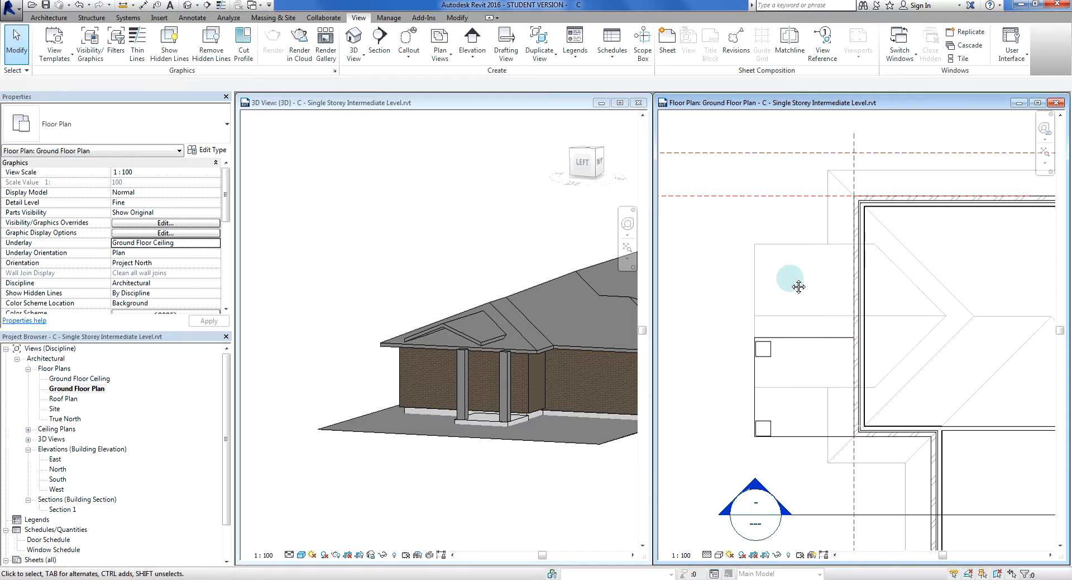
{"action": "left_click", "coordinate": [814, 339]}
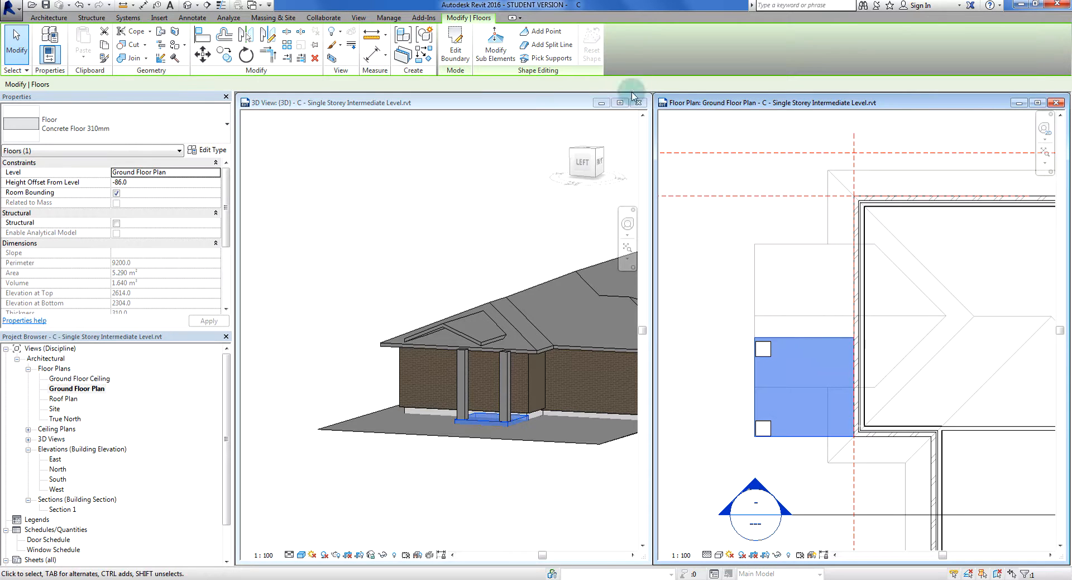
{"action": "left_click", "coordinate": [456, 45]}
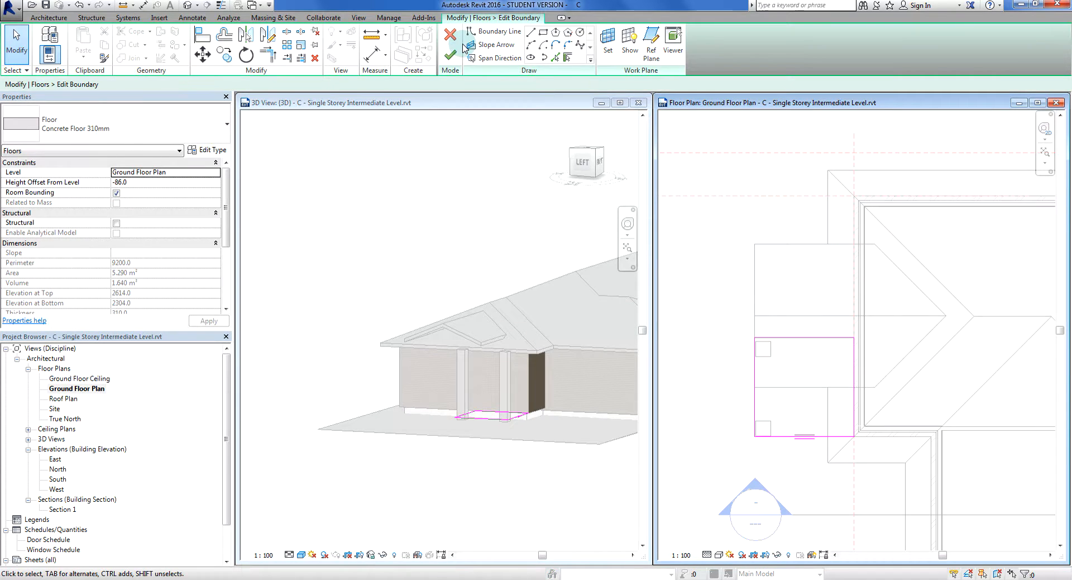
{"action": "mouse_move", "coordinate": [805, 337]}
{"action": "middle_mouse_down"}
{"action": "mouse_move", "coordinate": [804, 352]}
{"action": "mouse_move", "coordinate": [878, 412]}
{"action": "middle_mouse_up"}
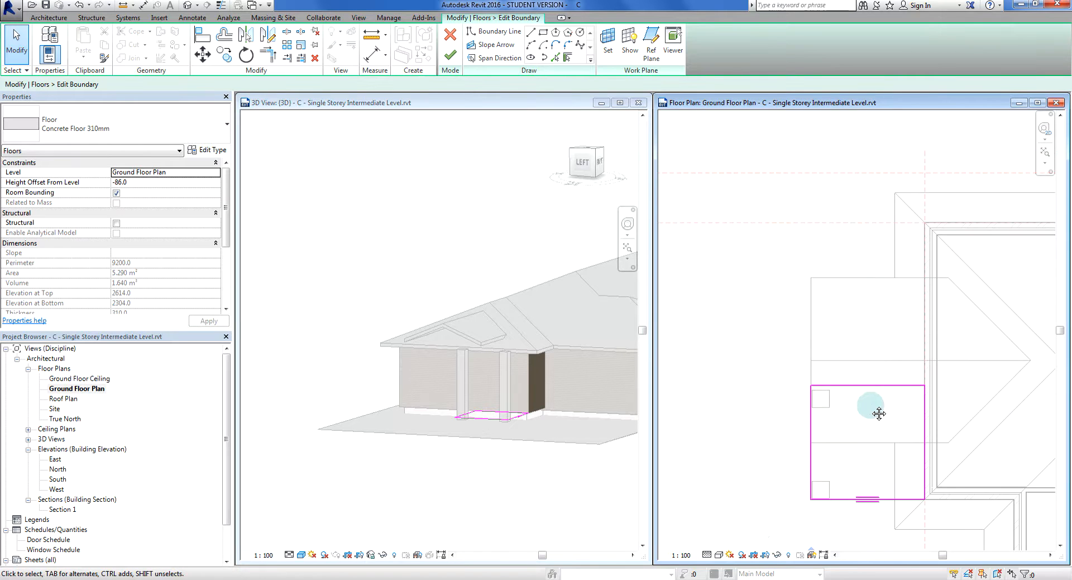
{"action": "scroll", "coordinate": [874, 420], "scroll_direction": "up", "scroll_amount": 2}
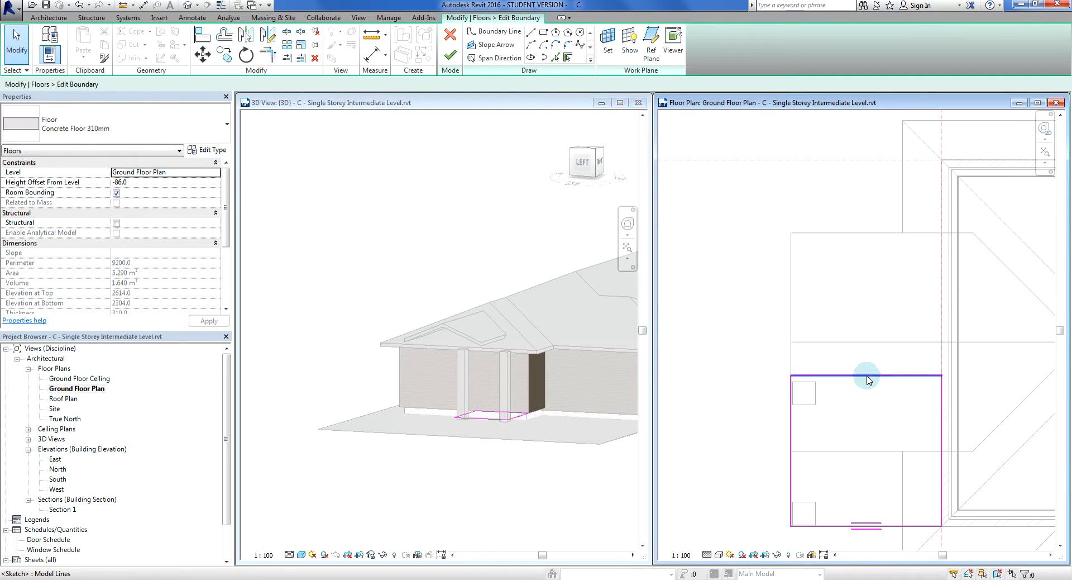
{"action": "left_click_drag", "start_coordinate": [868, 379], "coordinate": [868, 235]}
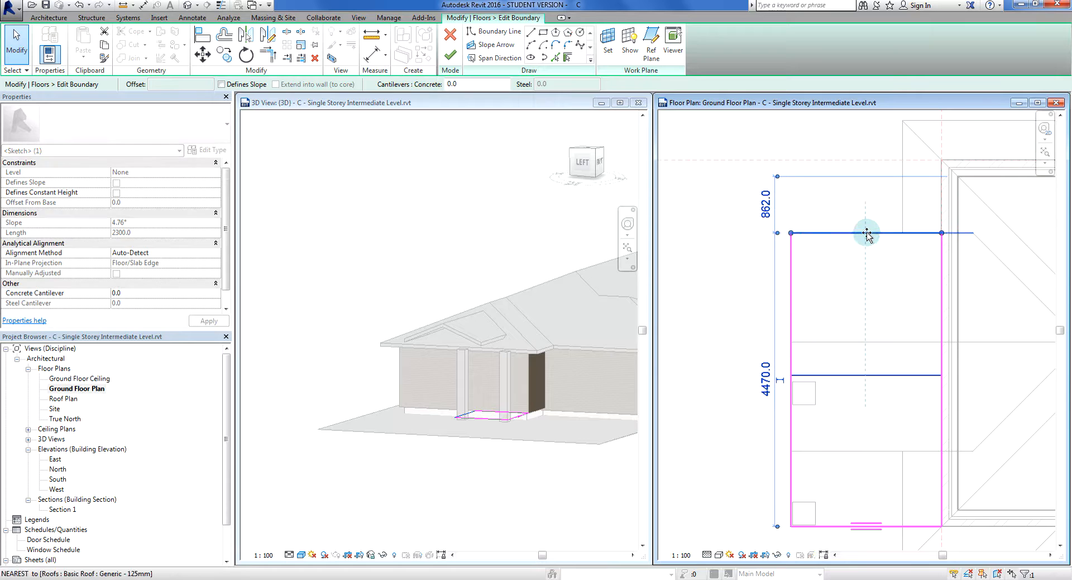
- Align the porch floor boundary's lower edge with the lower edge of the porch roof outline and finish the boundary edit
{"action": "mouse_move", "coordinate": [835, 525]}
{"action": "left_mouse_down"}
{"action": "mouse_move", "coordinate": [901, 515]}
{"action": "mouse_move", "coordinate": [877, 449]}
{"action": "left_mouse_up"}
{"action": "left_click", "coordinate": [838, 397]}
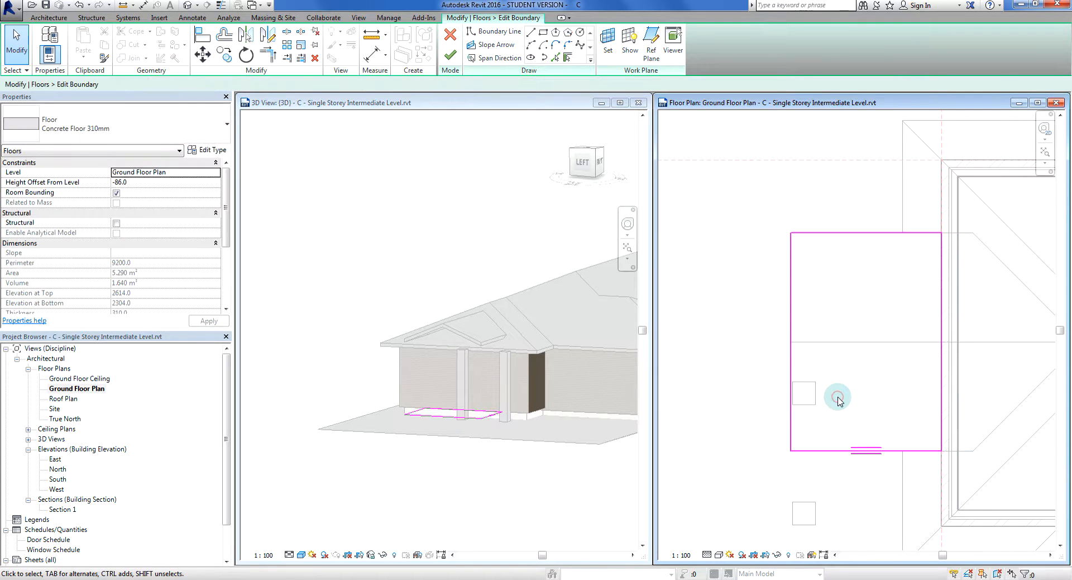
{"action": "middle_click_drag", "start_coordinate": [838, 398], "coordinate": [804, 409]}
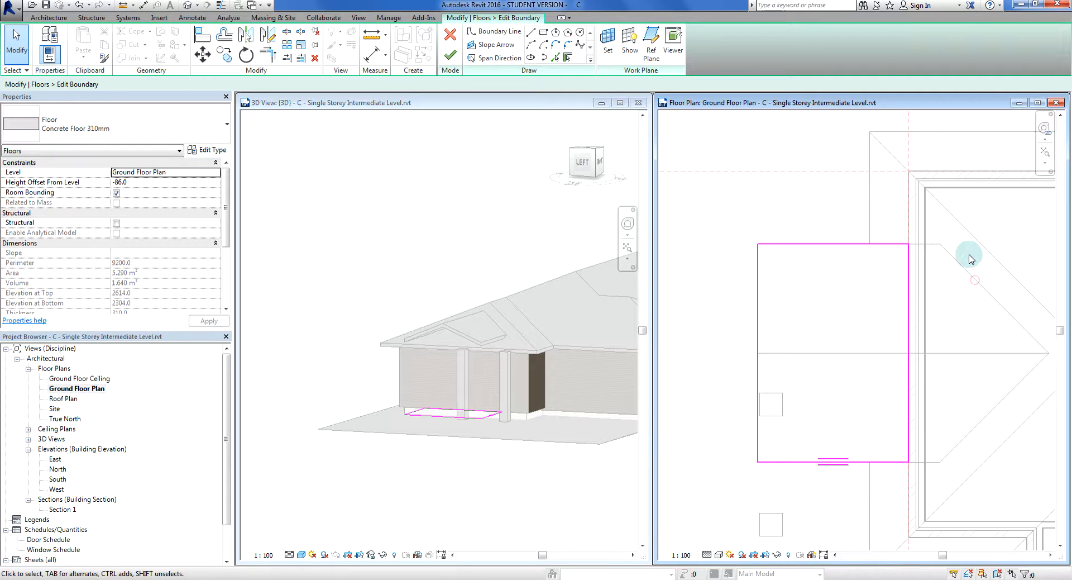
{"action": "left_click", "coordinate": [975, 280]}
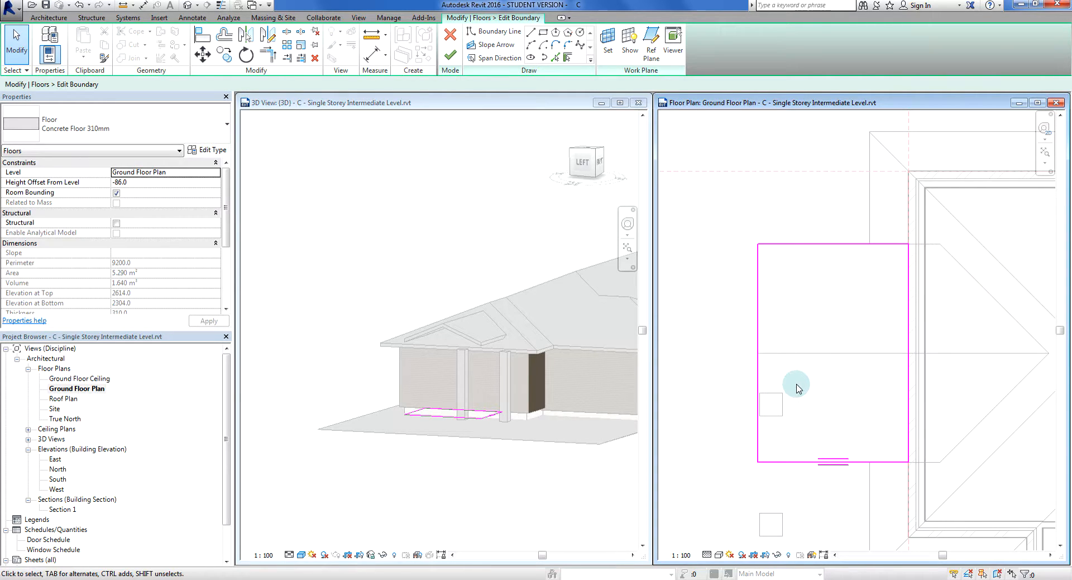
{"action": "middle_click_drag", "start_coordinate": [797, 389], "coordinate": [820, 397]}
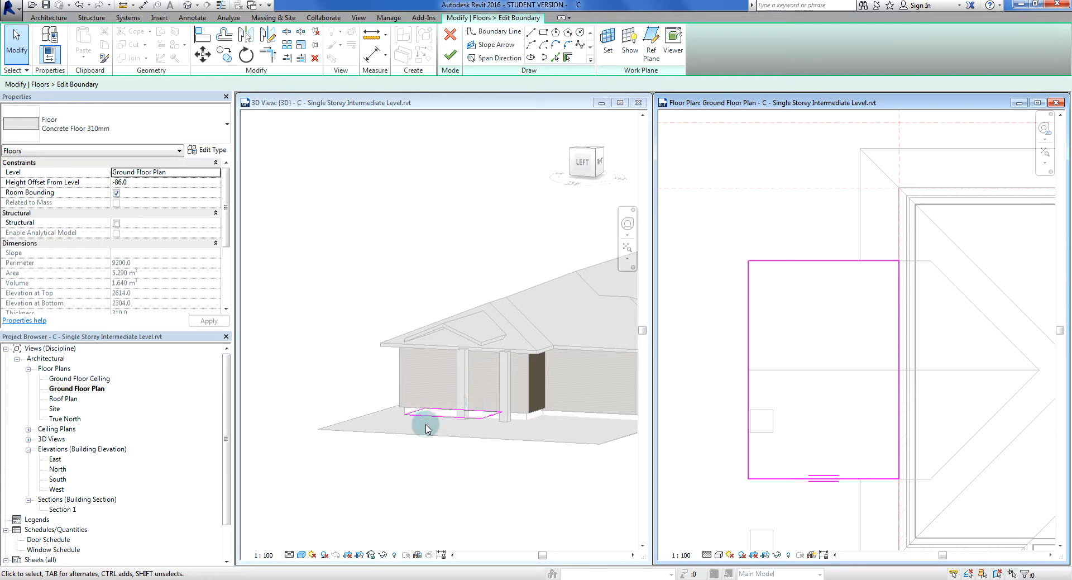
{"action": "left_click", "coordinate": [450, 55]}
{"action": "left_click", "coordinate": [482, 492]}
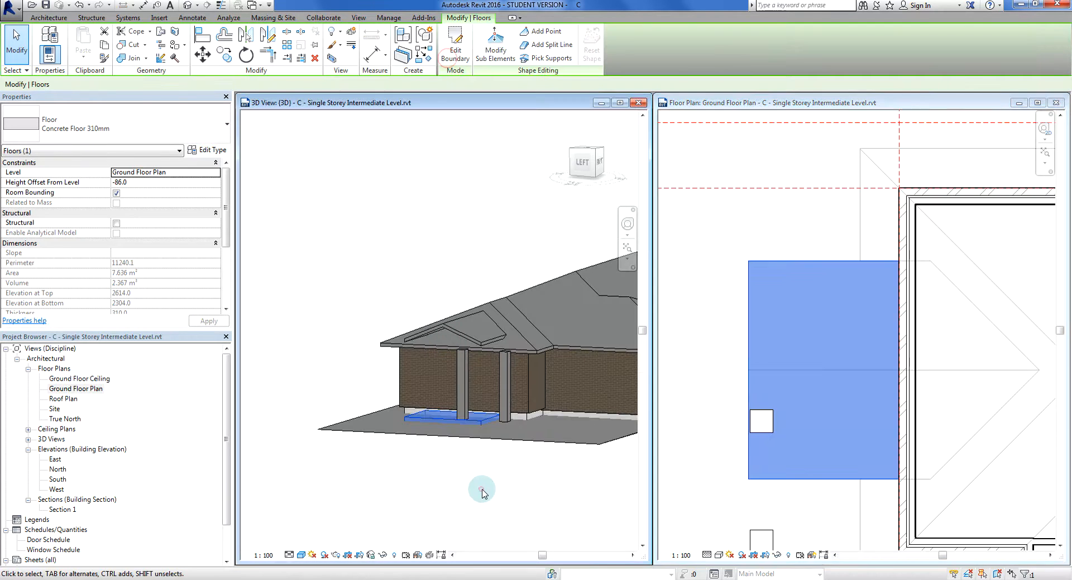
{"action": "left_click", "coordinate": [707, 427]}
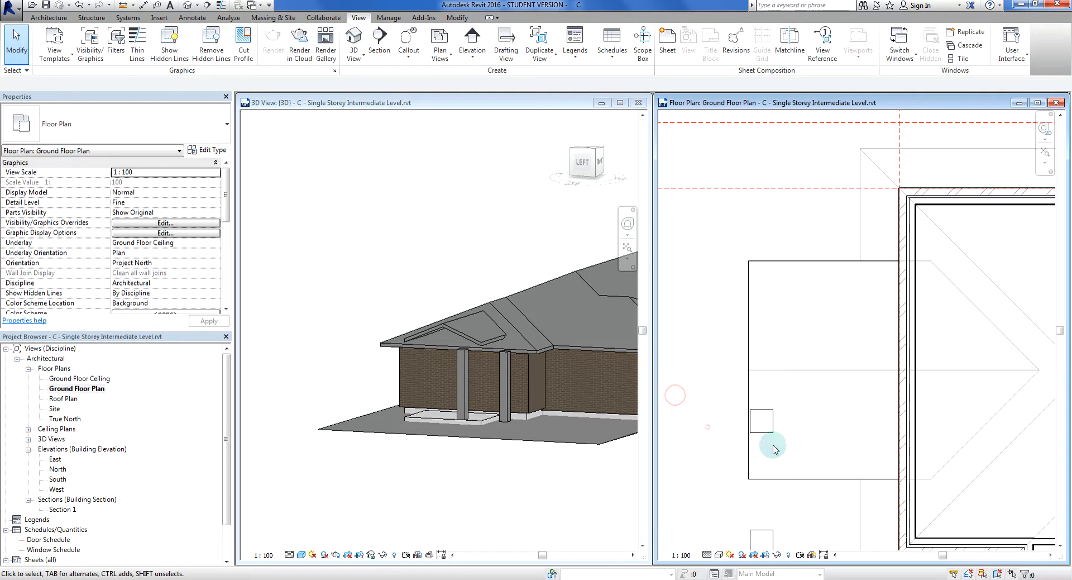
- Move the upper porch column in the plan so its upper-left corner meets the porch floor's upper-left corner
{"action": "left_click", "coordinate": [773, 436]}
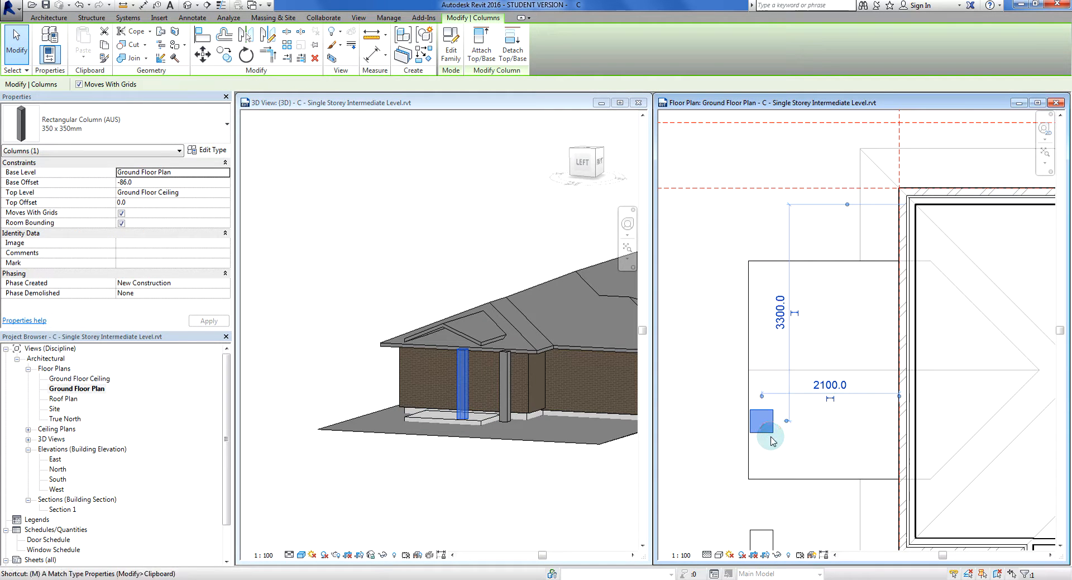
{"action": "key", "text": "m"}
{"action": "key", "text": "v"}
{"action": "scroll", "coordinate": [765, 430], "scroll_direction": "up", "scroll_amount": 3}
{"action": "left_click", "coordinate": [730, 380]}
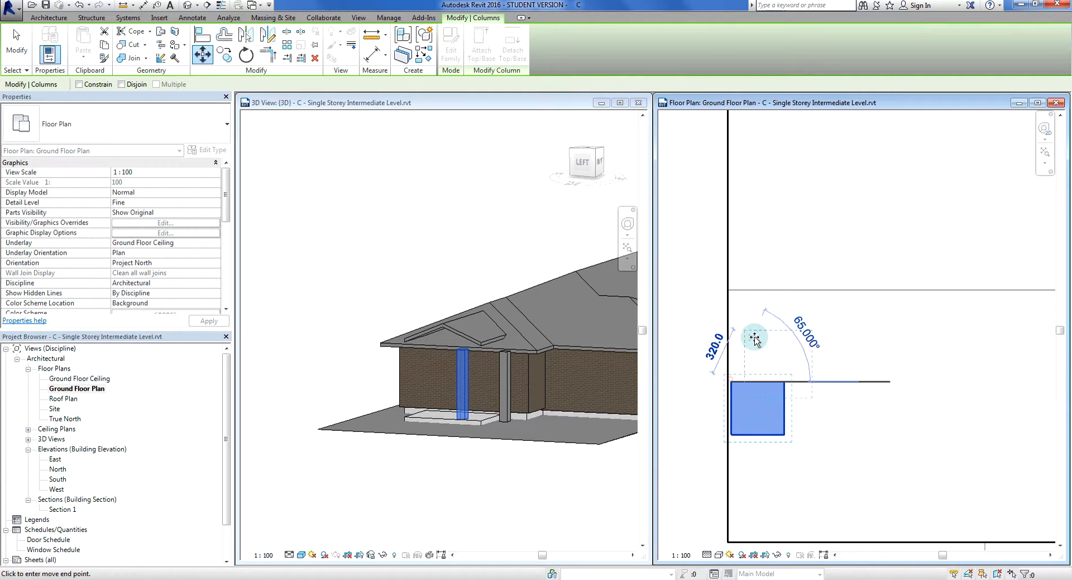
{"action": "middle_click_drag", "start_coordinate": [759, 261], "coordinate": [757, 526]}
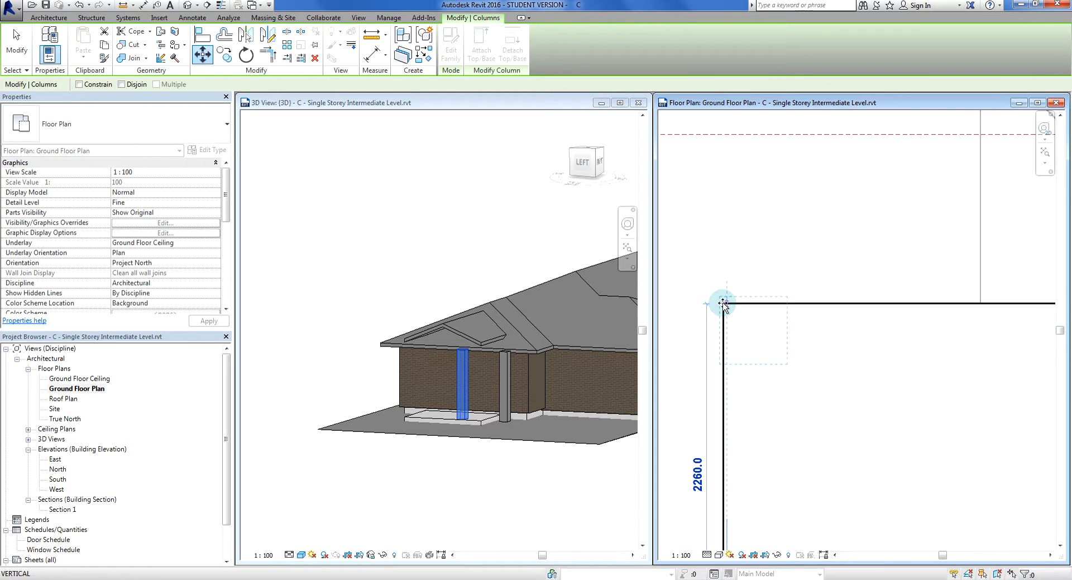
{"action": "scroll", "coordinate": [724, 303], "scroll_direction": "up", "scroll_amount": 1}
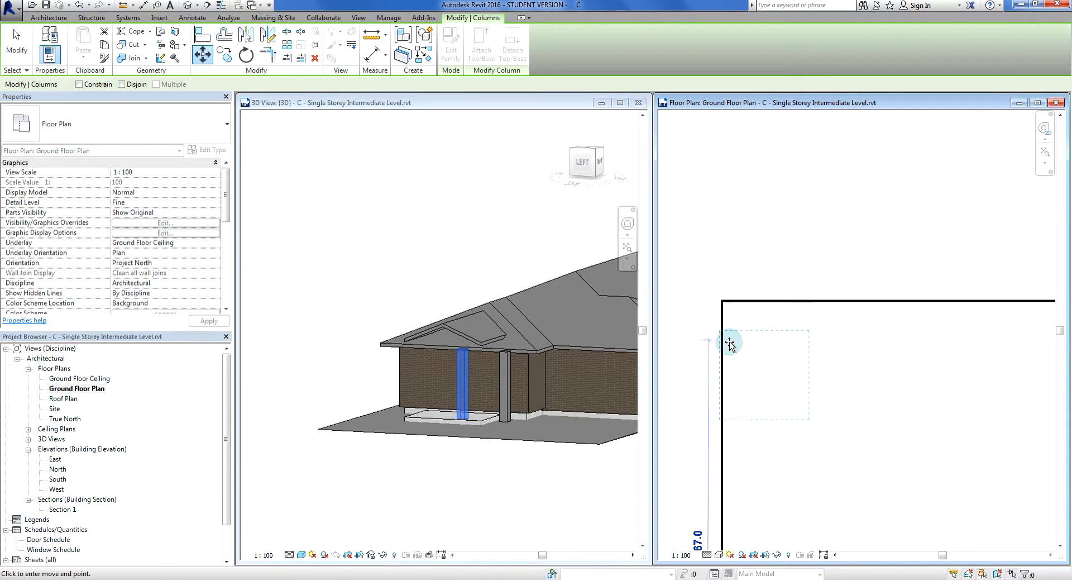
{"action": "left_click", "coordinate": [721, 301]}
{"action": "key", "text": "Escape"}
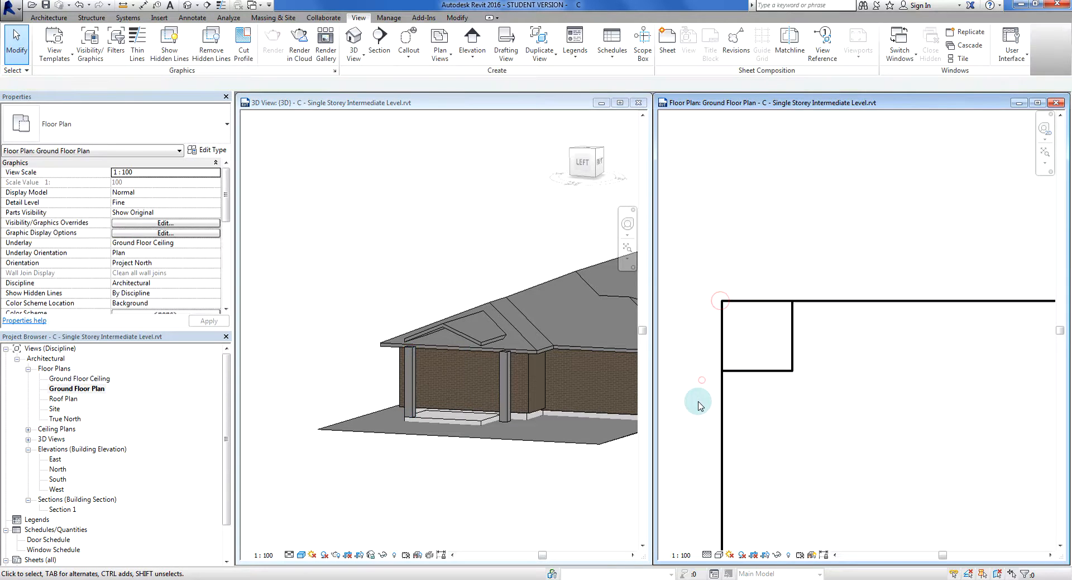
- Move the lower porch column in the plan so its lower-left corner meets the porch floor's lower-left corner
{"action": "scroll", "coordinate": [754, 368], "scroll_direction": "up", "scroll_amount": 4}
{"action": "left_click", "coordinate": [760, 507]}
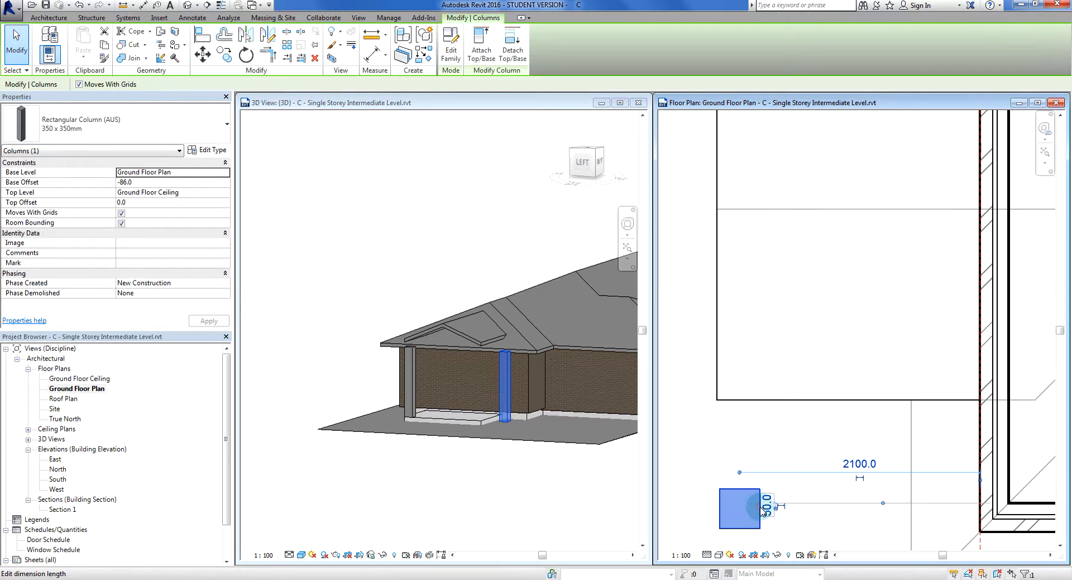
{"action": "key", "text": "m"}
{"action": "key", "text": "v"}
{"action": "scroll", "coordinate": [740, 544], "scroll_direction": "up", "scroll_amount": 2}
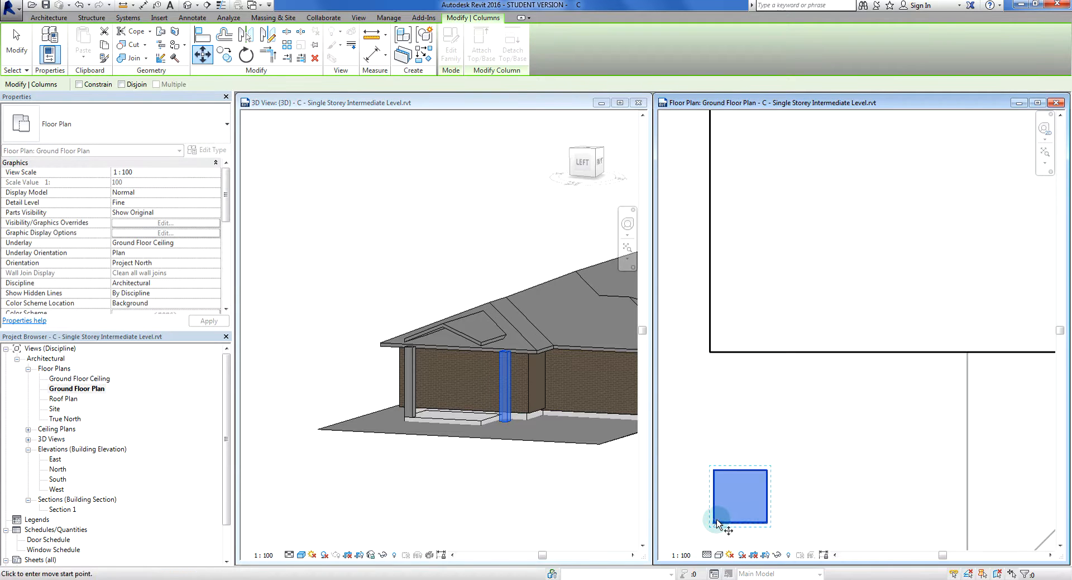
{"action": "left_click", "coordinate": [693, 518]}
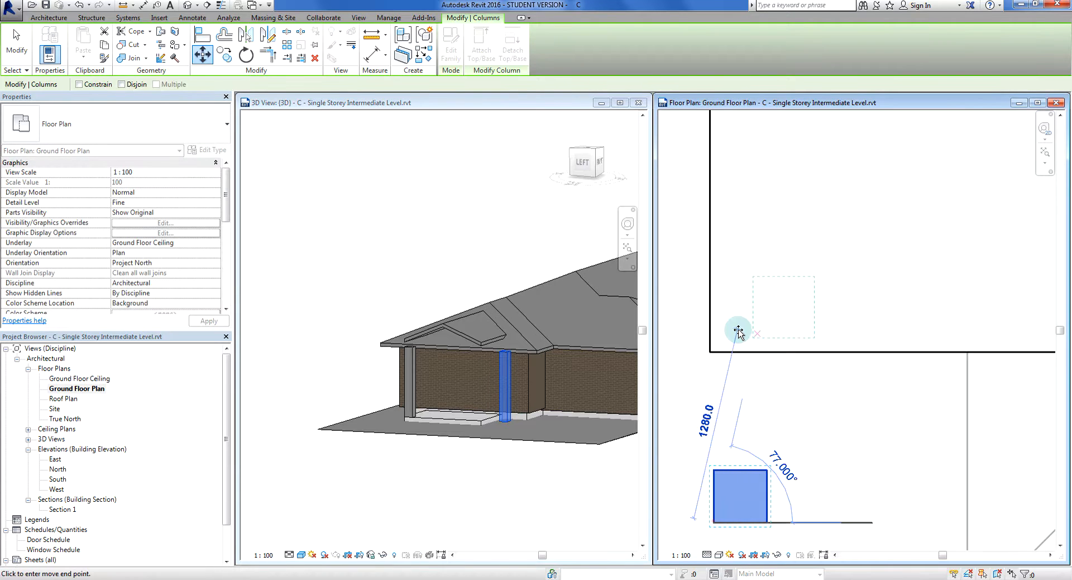
{"action": "left_click", "coordinate": [710, 353]}
{"action": "left_click", "coordinate": [712, 390]}
{"action": "scroll", "coordinate": [713, 389], "scroll_direction": "down", "scroll_amount": 2}
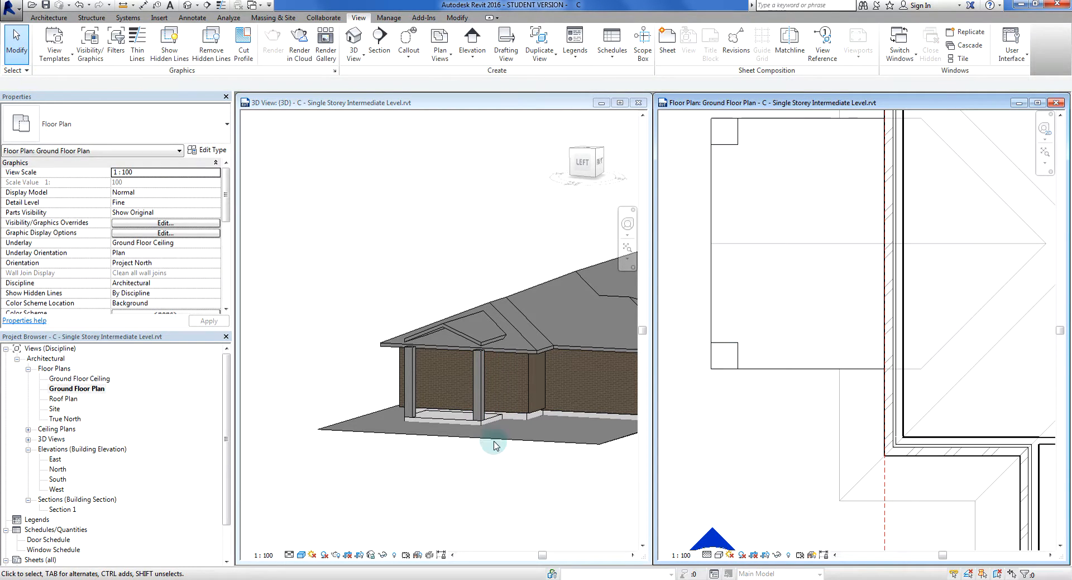
{"action": "left_click", "coordinate": [515, 471]}
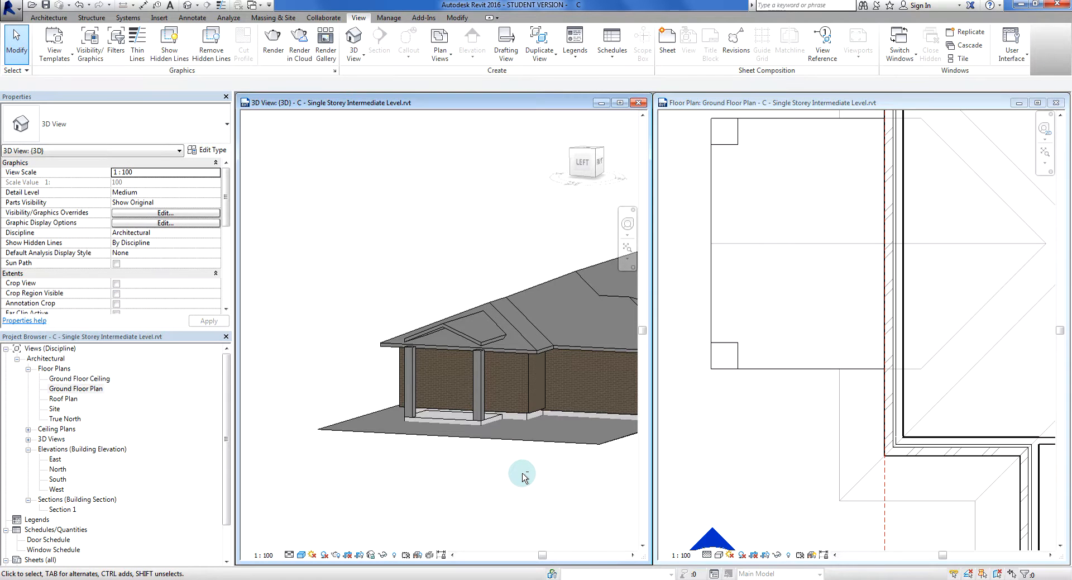
{"action": "mouse_move", "coordinate": [472, 467]}
{"action": "middle_mouse_down", "text": "shift"}
{"action": "mouse_move", "coordinate": [496, 475]}
{"action": "mouse_move", "coordinate": [457, 469]}
{"action": "mouse_move", "coordinate": [469, 476]}
{"action": "mouse_move", "coordinate": [436, 505]}
{"action": "mouse_move", "coordinate": [424, 498]}
{"action": "mouse_move", "coordinate": [474, 462]}
{"action": "mouse_move", "coordinate": [503, 475]}
{"action": "mouse_move", "coordinate": [502, 487]}
{"action": "mouse_move", "coordinate": [470, 494]}
{"action": "mouse_move", "coordinate": [479, 481]}
{"action": "middle_mouse_up", "text": "shift"}
{"action": "scroll", "coordinate": [484, 468], "scroll_direction": "up", "scroll_amount": 2}
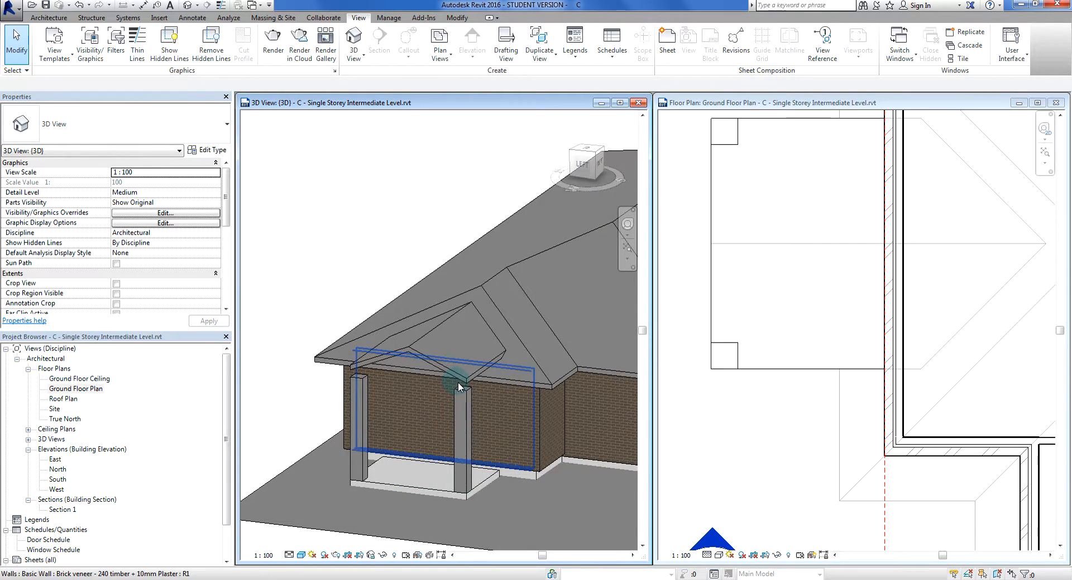
{"action": "left_click", "coordinate": [381, 185]}
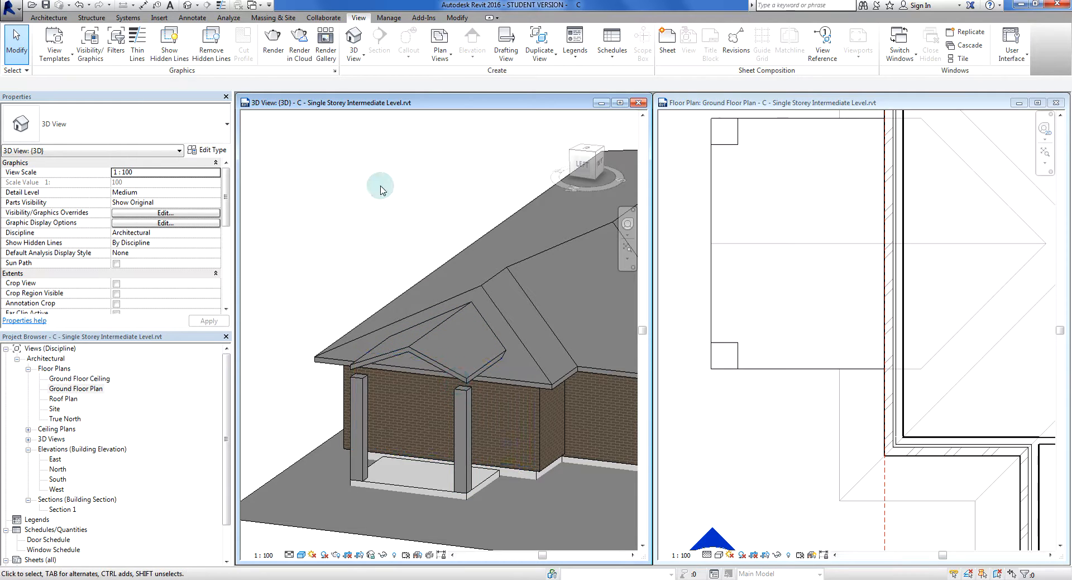
{"action": "left_click", "coordinate": [364, 389]}
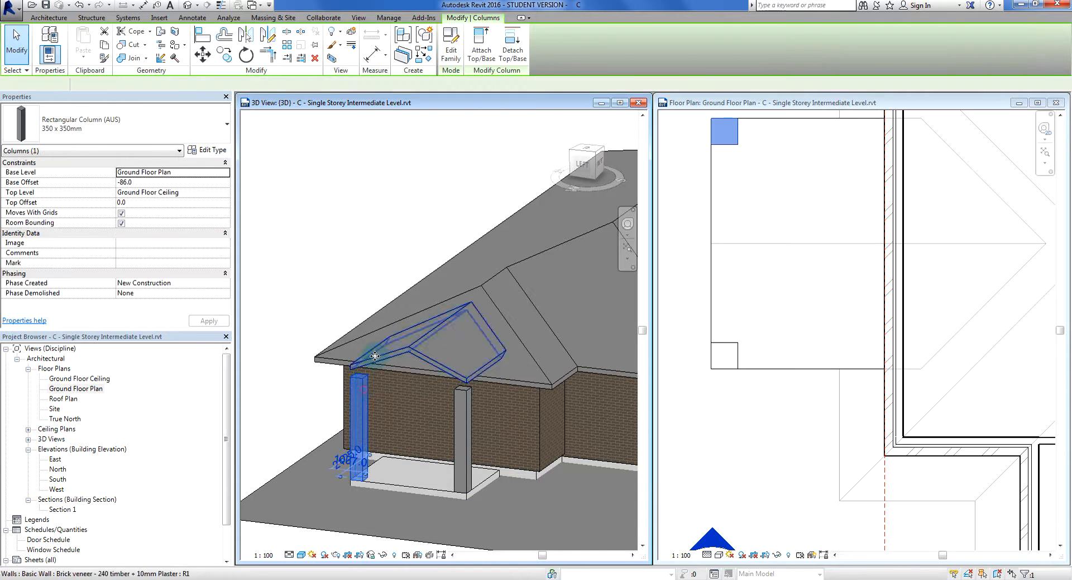
{"action": "left_click", "coordinate": [457, 394], "text": "ctrl"}
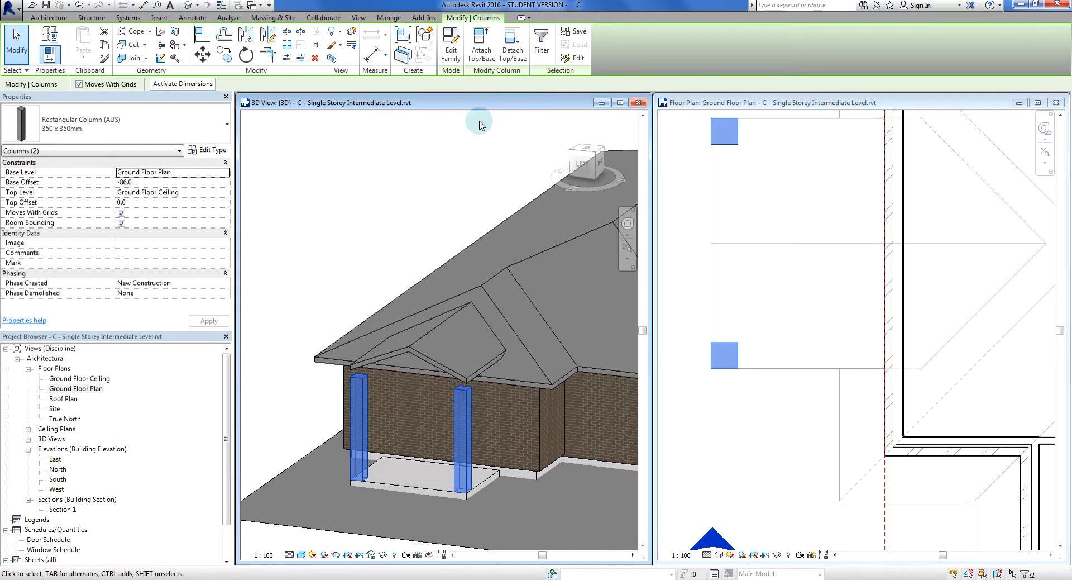
{"action": "left_click", "coordinate": [487, 64]}
{"action": "left_click", "coordinate": [299, 276]}
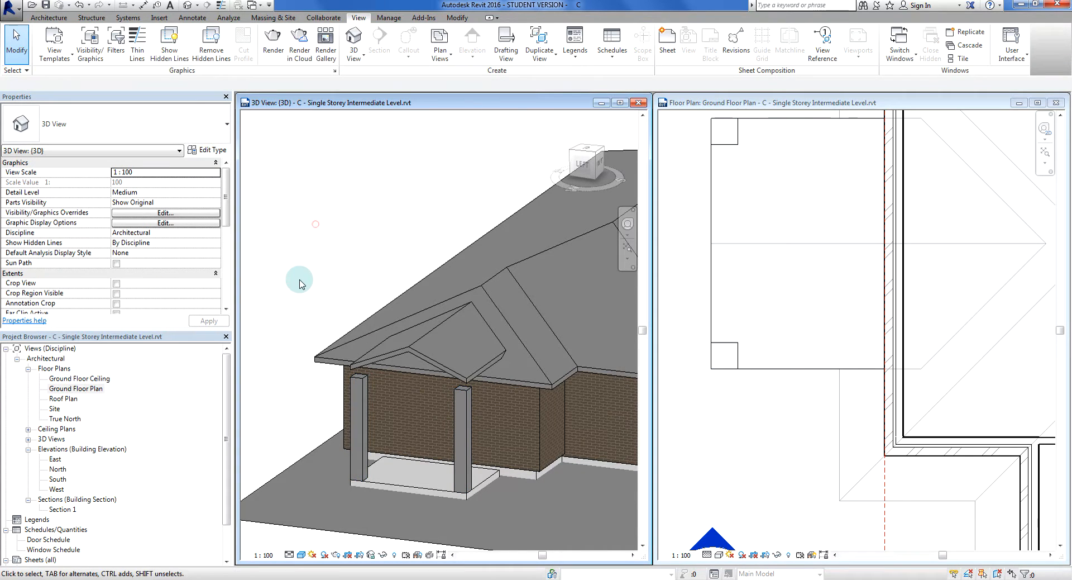
- Attach the tops of both porch columns to the gable roof above the porch in the 3D view and inspect where they meet
{"action": "left_click", "coordinate": [360, 377]}
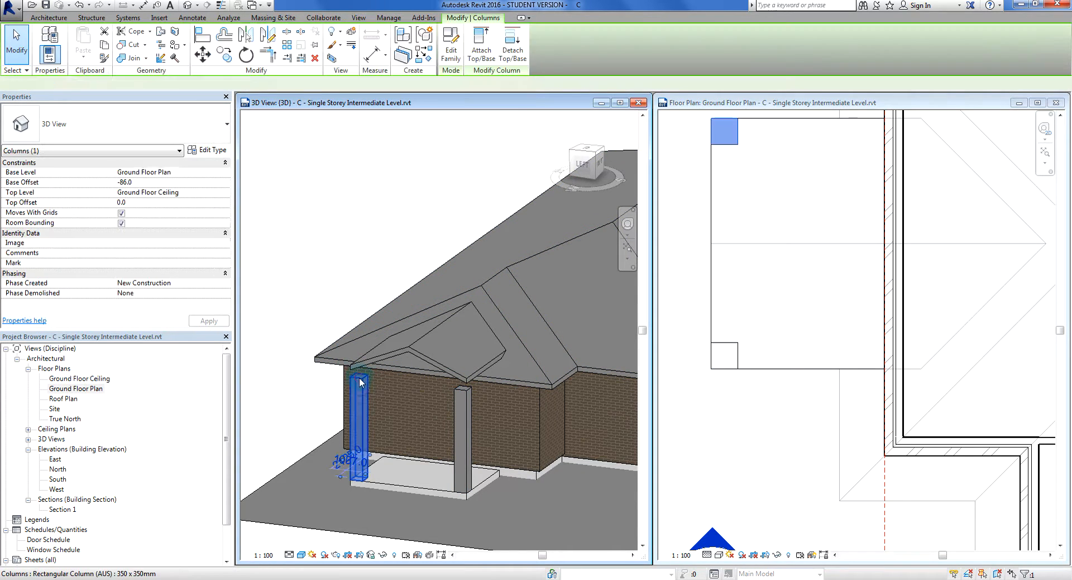
{"action": "left_click", "coordinate": [459, 393], "text": "ctrl"}
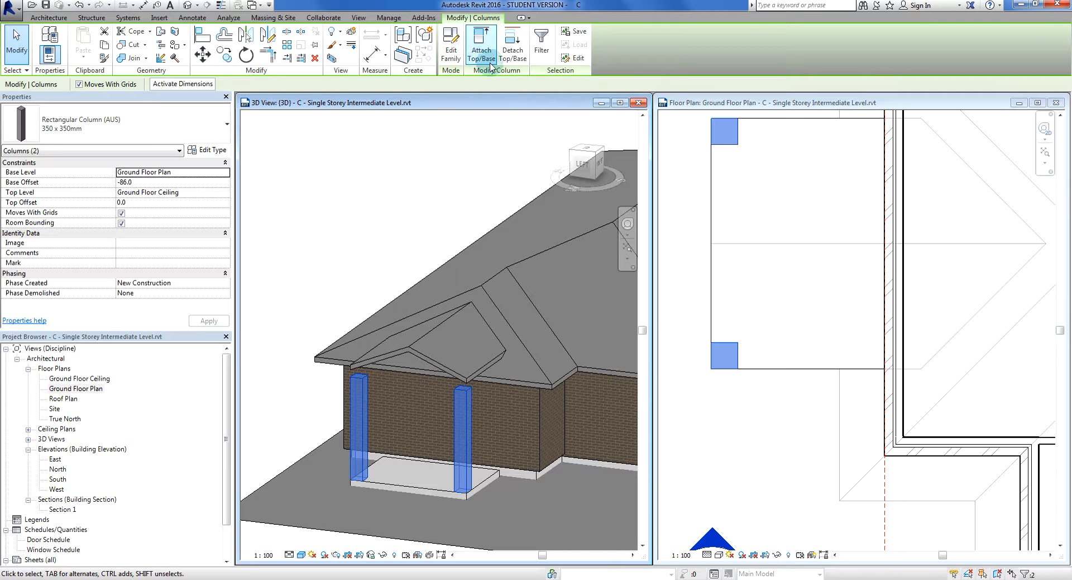
{"action": "left_click", "coordinate": [484, 54]}
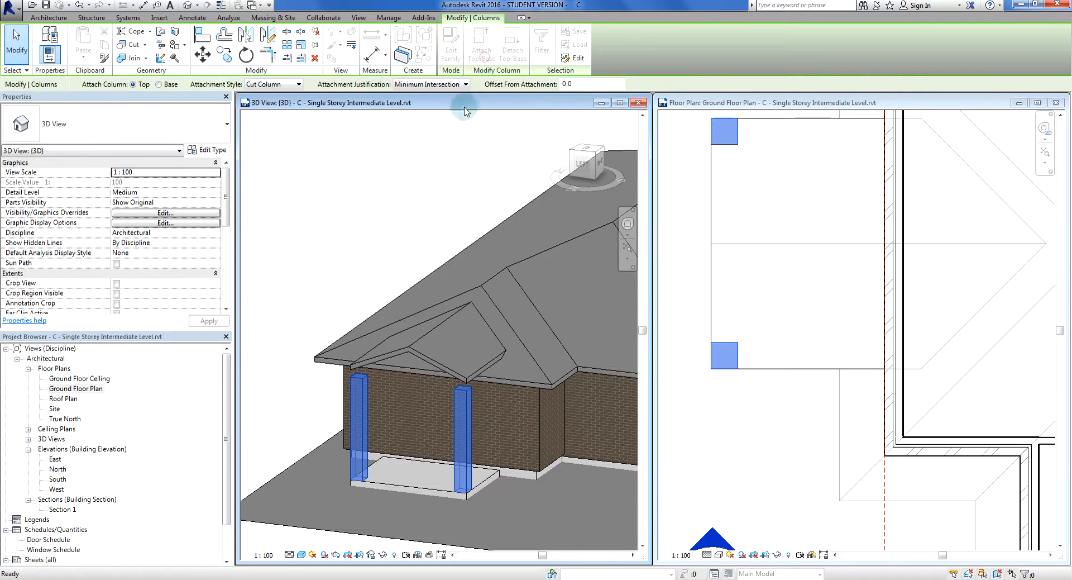
{"action": "left_click", "coordinate": [390, 352]}
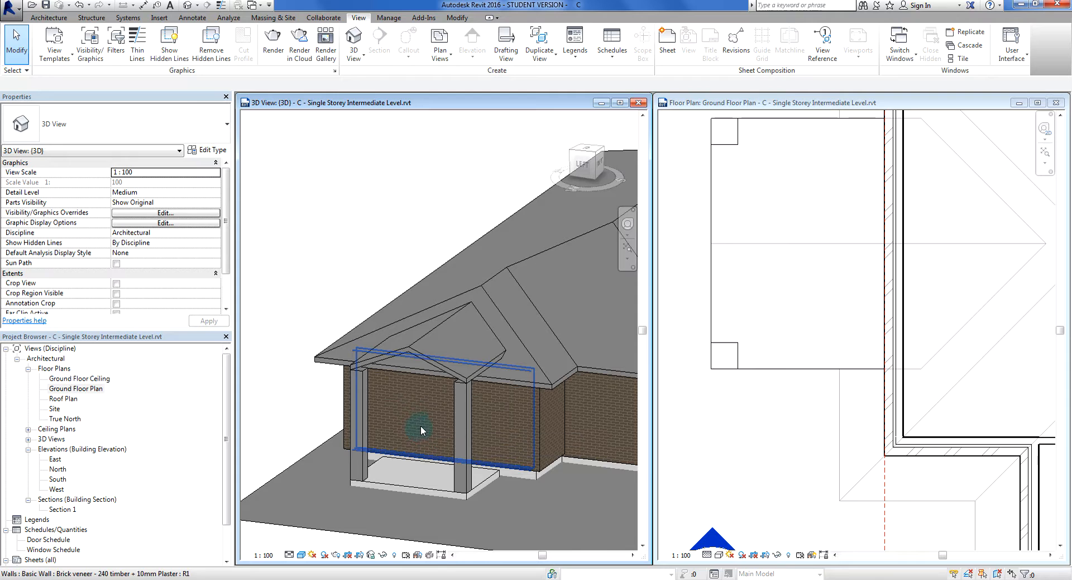
{"action": "scroll", "coordinate": [421, 424], "scroll_direction": "up", "scroll_amount": 8}
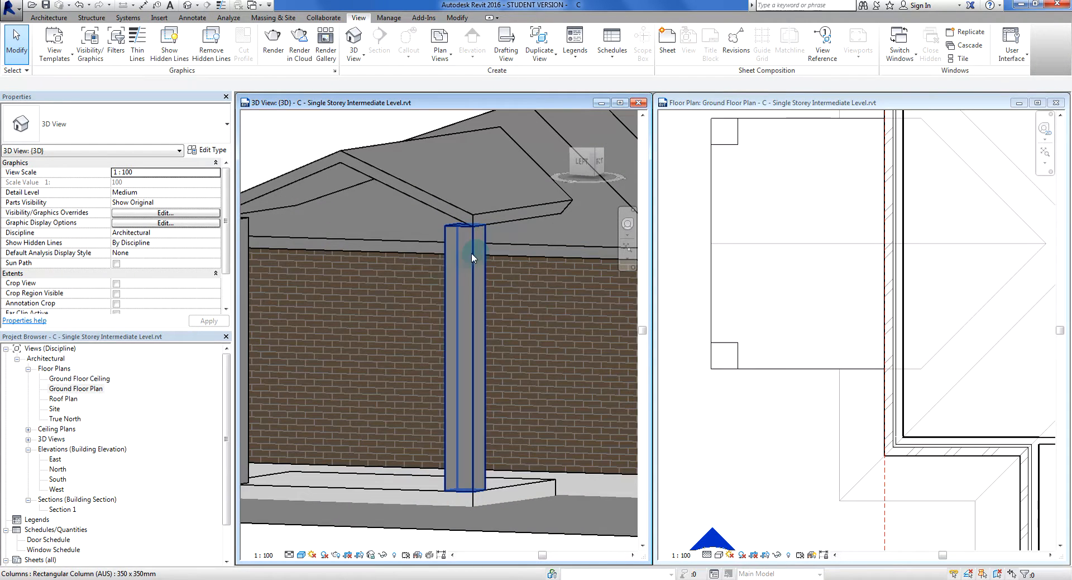
{"action": "scroll", "coordinate": [475, 226], "scroll_direction": "up", "scroll_amount": 4}
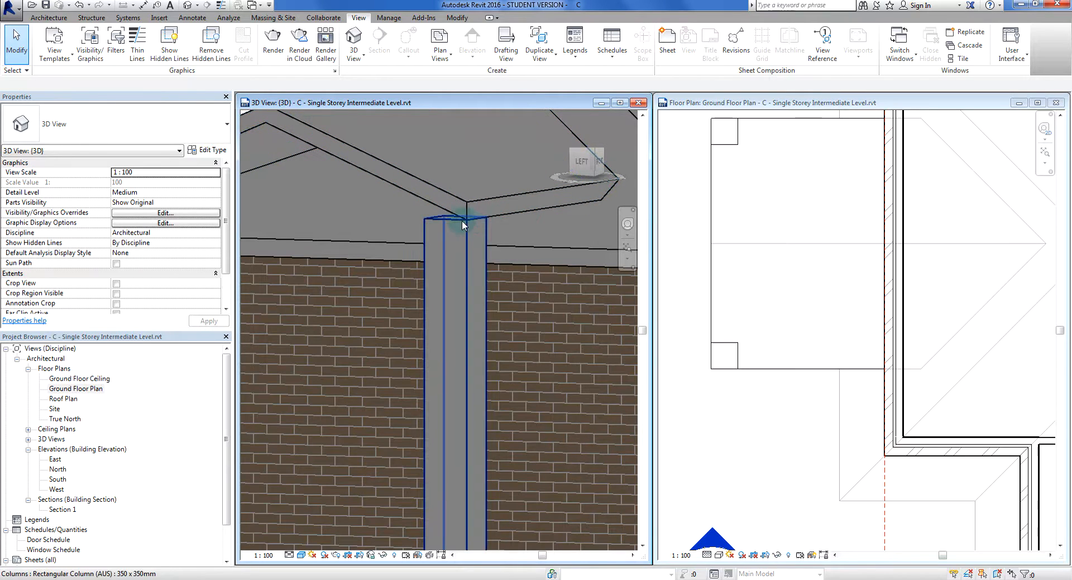
{"action": "scroll", "coordinate": [441, 240], "scroll_direction": "down", "scroll_amount": 5}
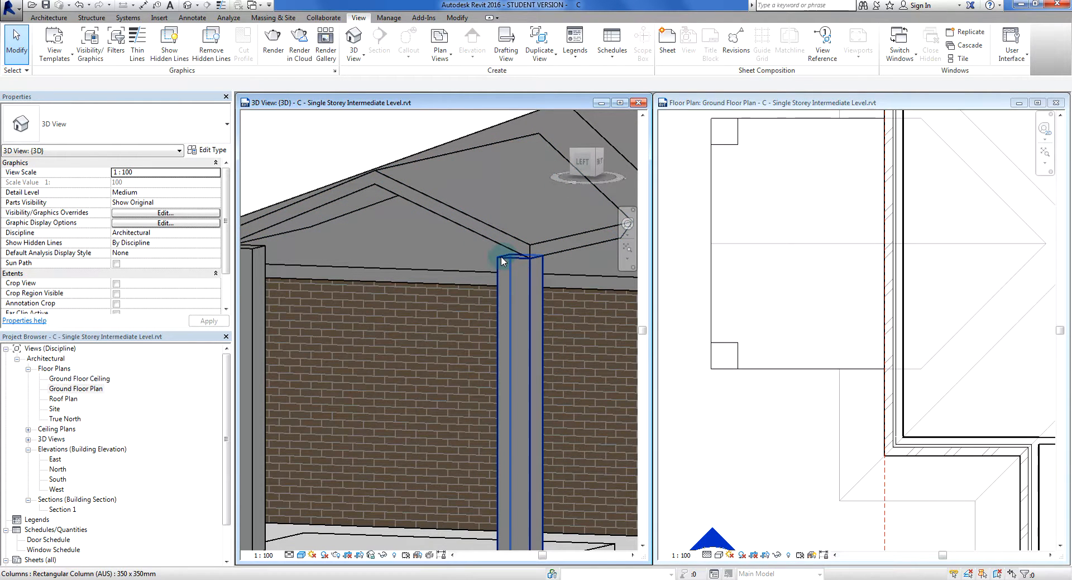
{"action": "scroll", "coordinate": [474, 257], "scroll_direction": "down", "scroll_amount": 2}
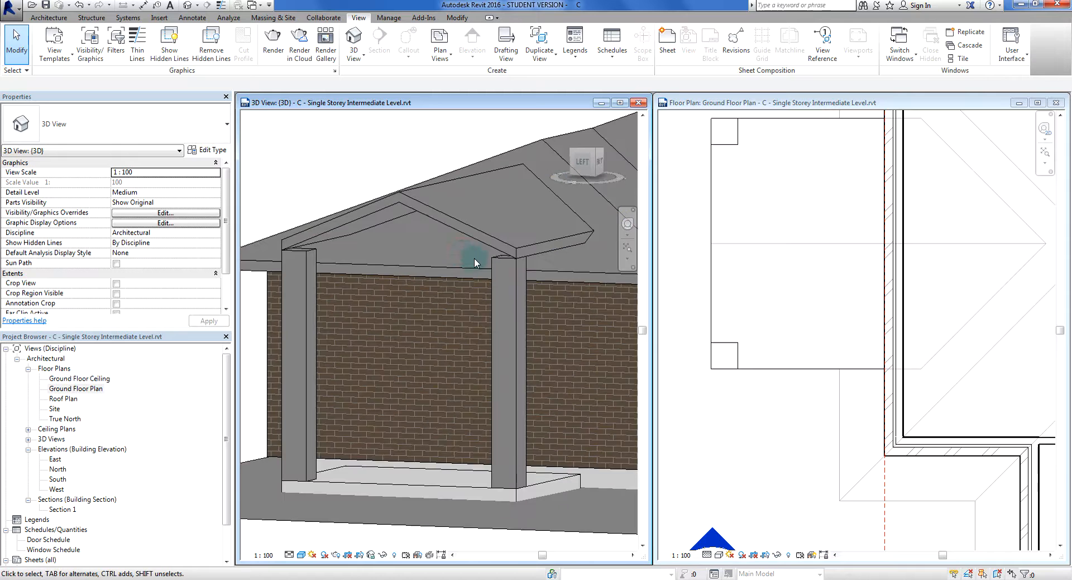
- Compare the top offset of the porch column farther from the viewer with the porch roof's base offset from its level
{"action": "middle_click_drag", "start_coordinate": [474, 257], "coordinate": [526, 277]}
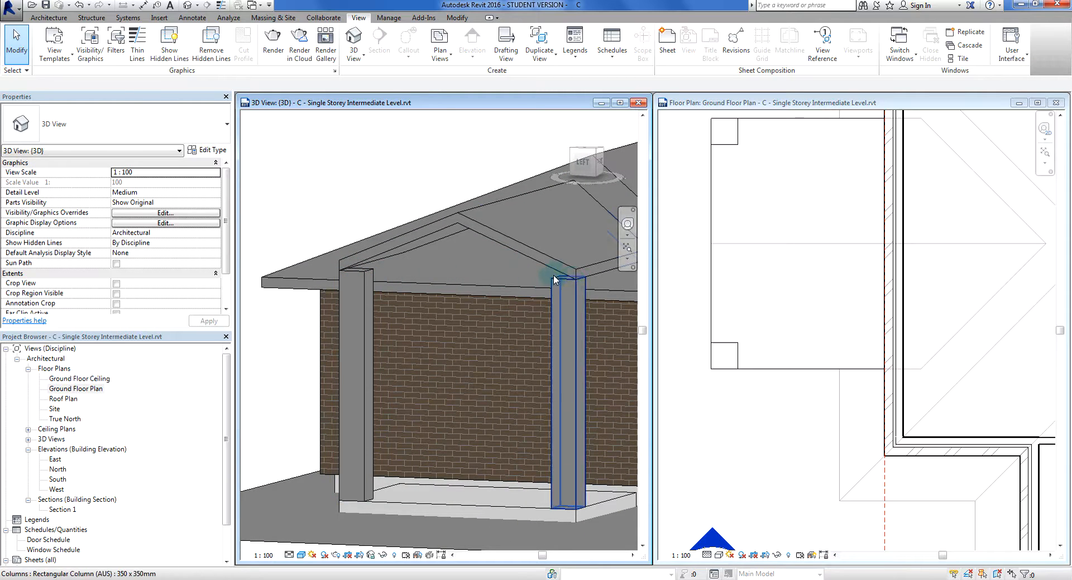
{"action": "left_click", "coordinate": [353, 268]}
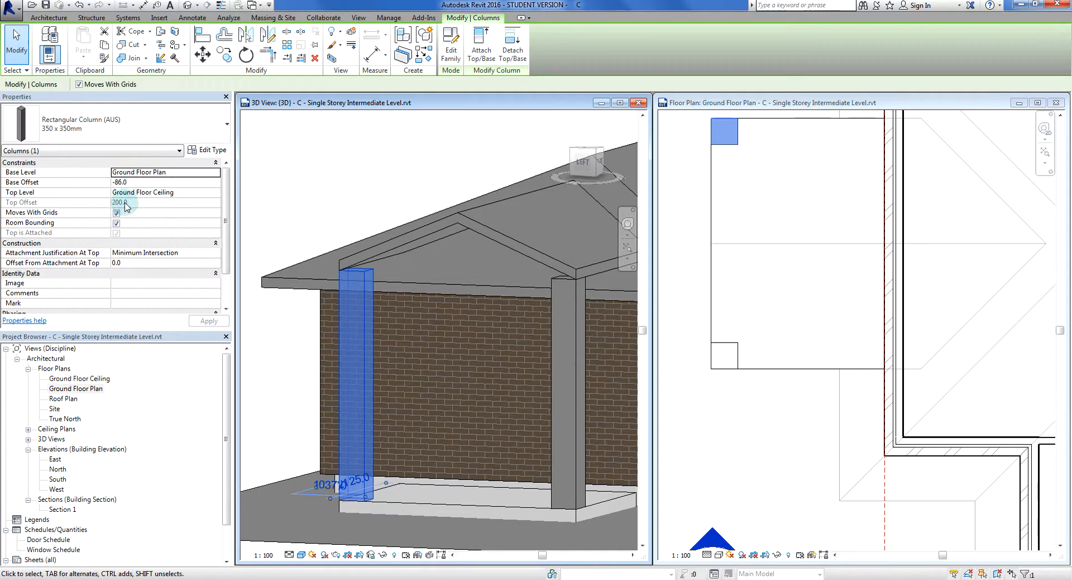
{"action": "key", "text": "Escape"}
{"action": "left_click", "coordinate": [383, 239]}
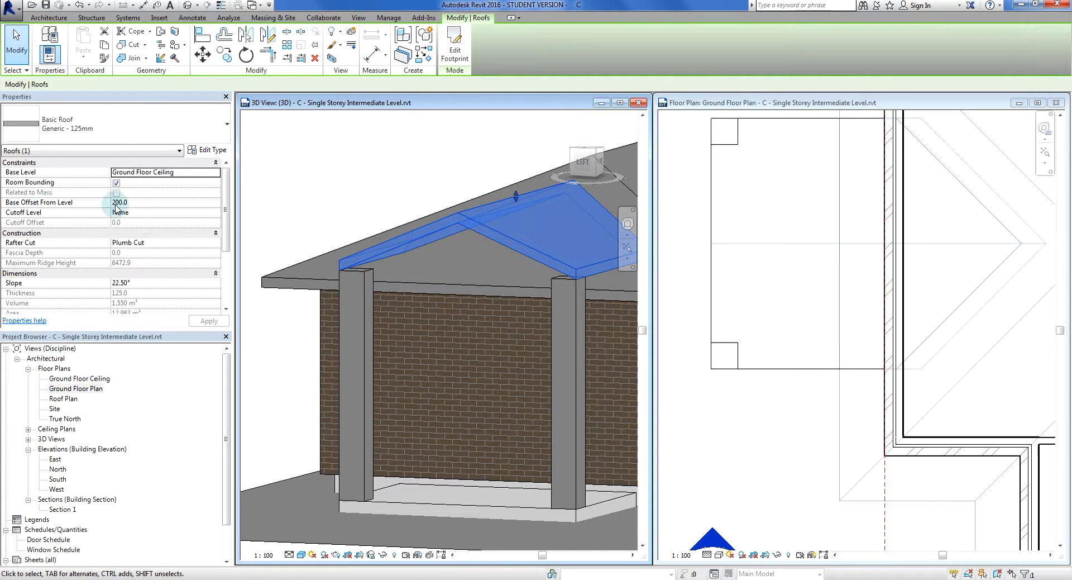
{"action": "left_click", "coordinate": [340, 186]}
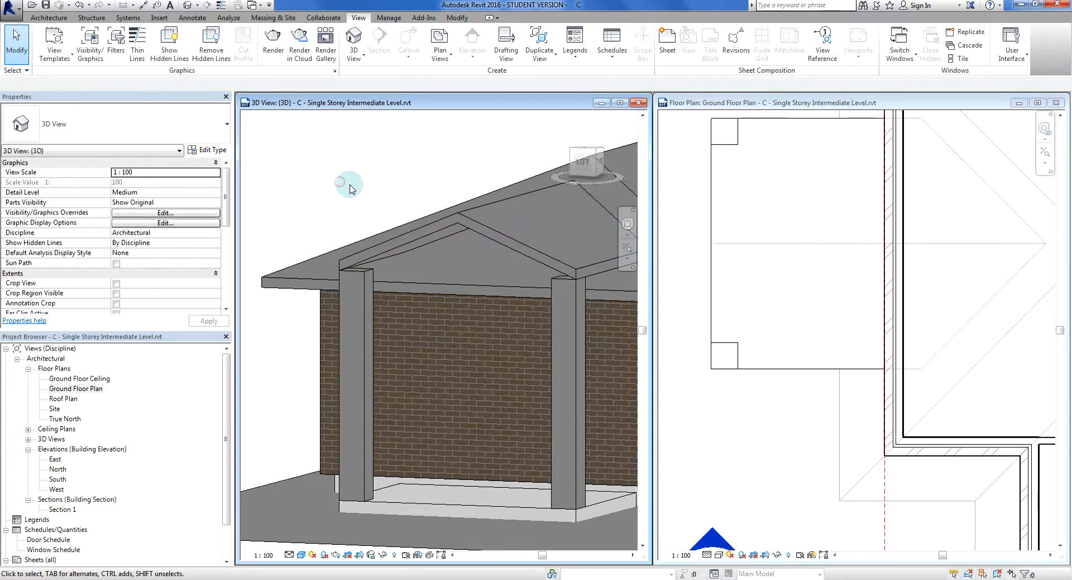
- Minimize the ground floor plan, maximize the 3D view and inspect the porch together with the whole house
{"action": "scroll", "coordinate": [346, 181], "scroll_direction": "down", "scroll_amount": 4}
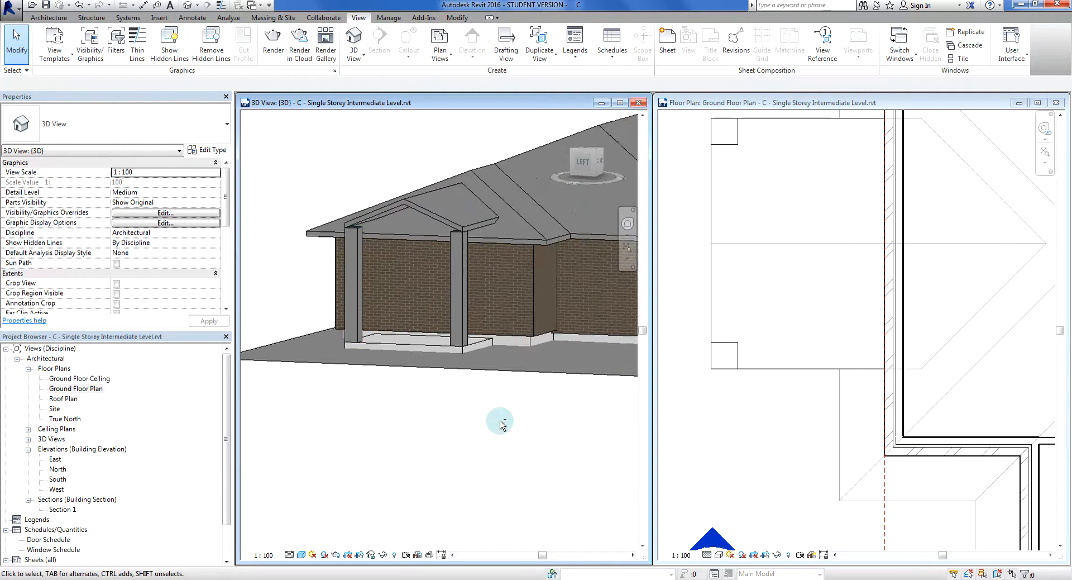
{"action": "middle_click_drag", "start_coordinate": [501, 425], "coordinate": [477, 510], "text": "shift"}
{"action": "left_click", "coordinate": [913, 103]}
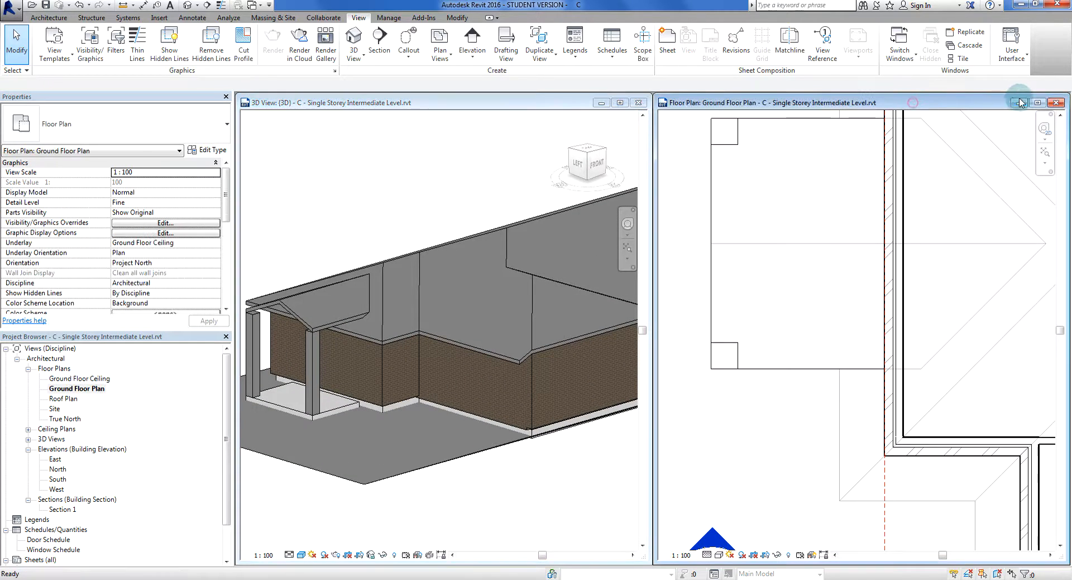
{"action": "left_click", "coordinate": [1020, 102]}
{"action": "left_click", "coordinate": [620, 102]}
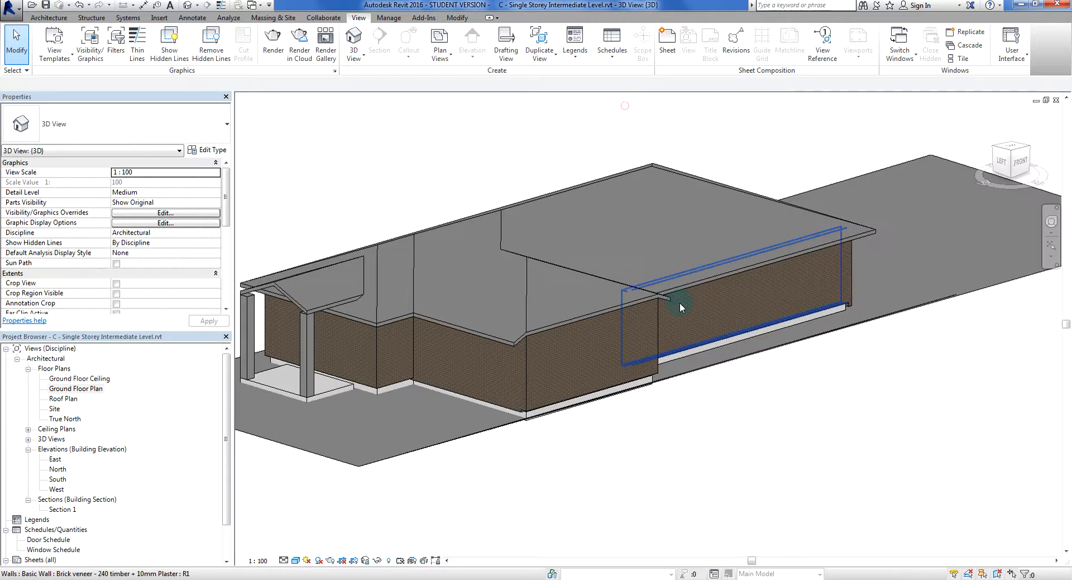
{"action": "middle_click_drag", "start_coordinate": [678, 472], "coordinate": [732, 547], "text": "shift"}
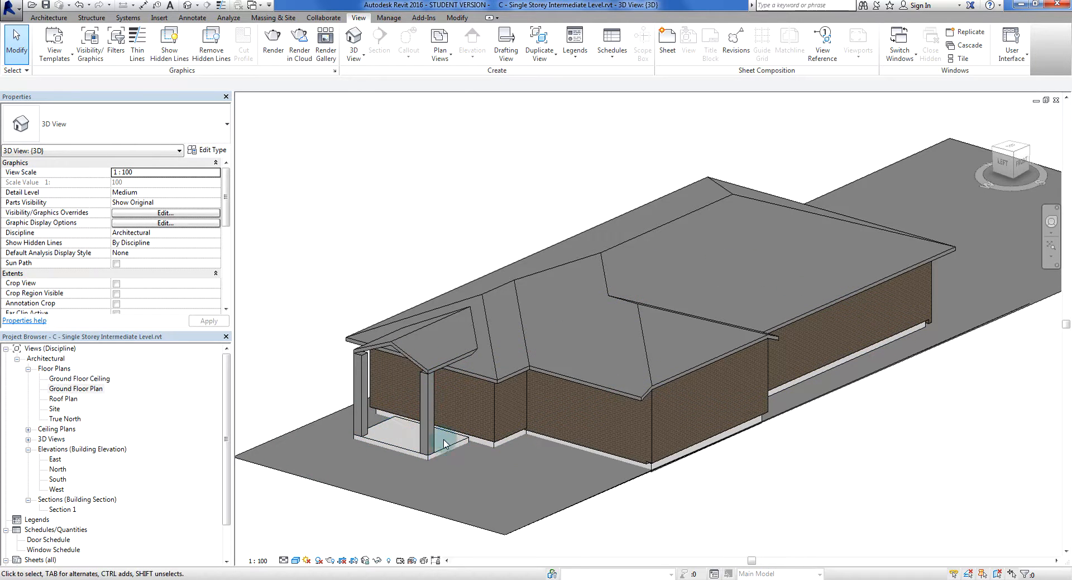
{"action": "scroll", "coordinate": [391, 447], "scroll_direction": "up", "scroll_amount": 4}
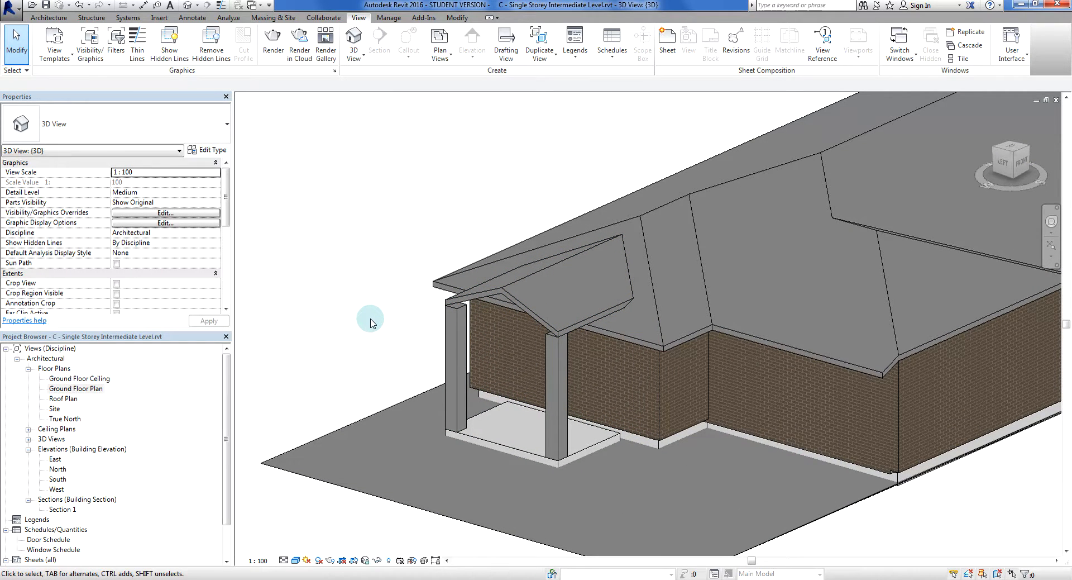
{"action": "scroll", "coordinate": [375, 320], "scroll_direction": "down", "scroll_amount": 5}
{"action": "middle_click_drag", "start_coordinate": [630, 457], "coordinate": [729, 479], "text": "shift"}
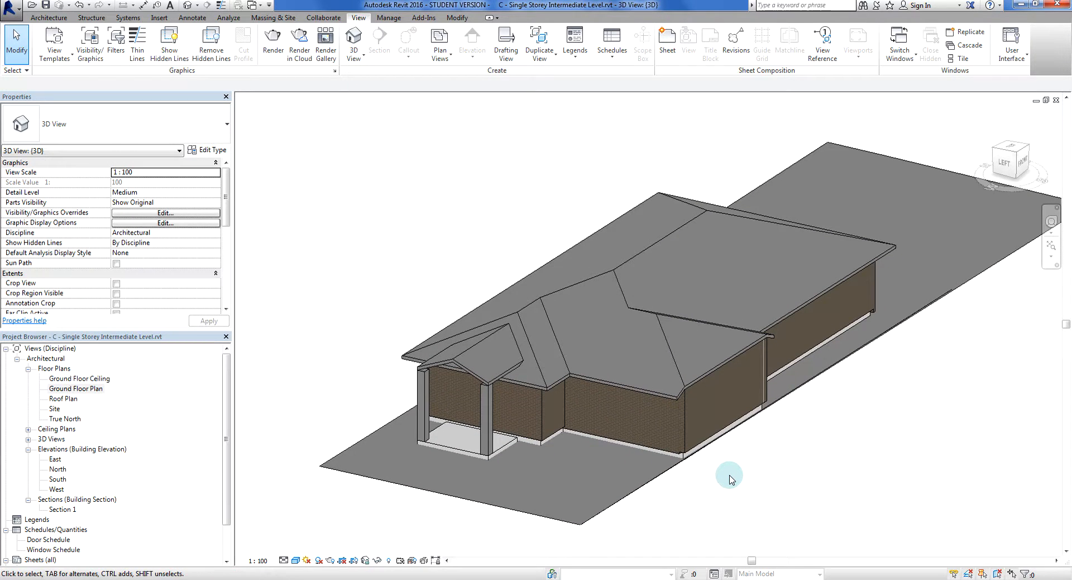